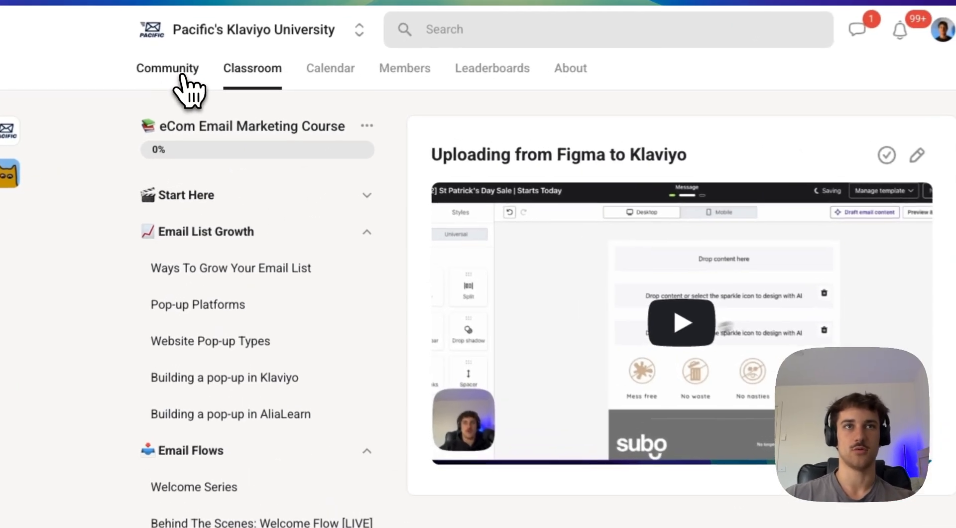
- Look through the posts in the Pacific's Klaviyo University community feed
{"action": "left_click", "coordinate": [197, 92]}
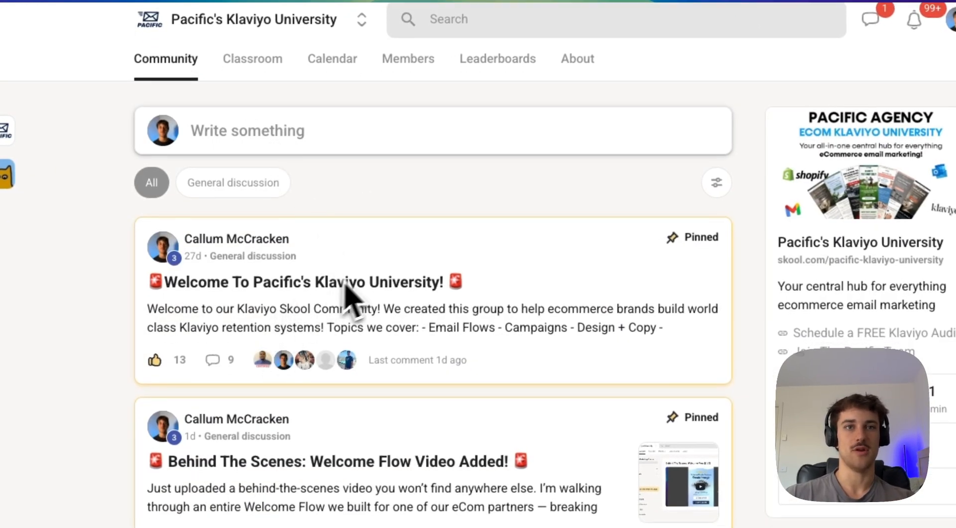
{"action": "scroll", "coordinate": [349, 299], "scroll_direction": "down", "scroll_amount": 6}
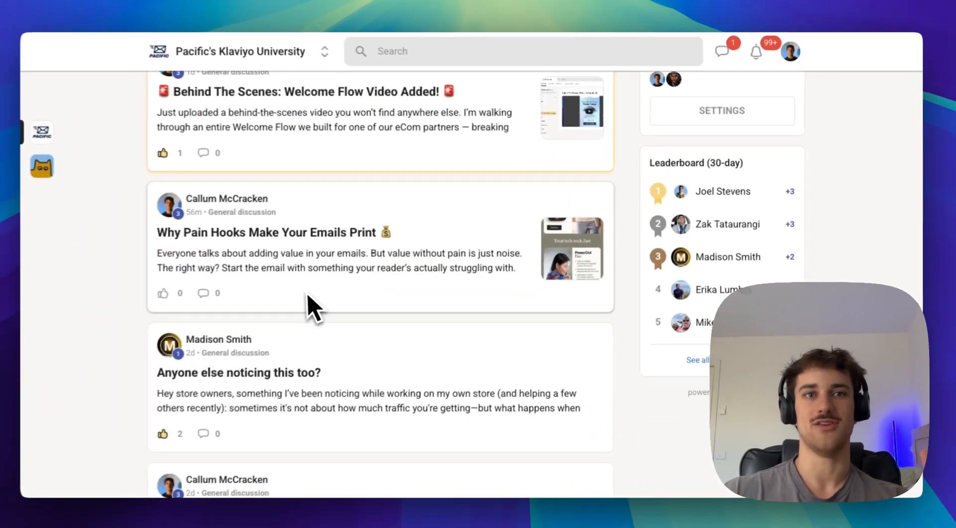
{"action": "scroll", "coordinate": [299, 304], "scroll_direction": "down", "scroll_amount": 6}
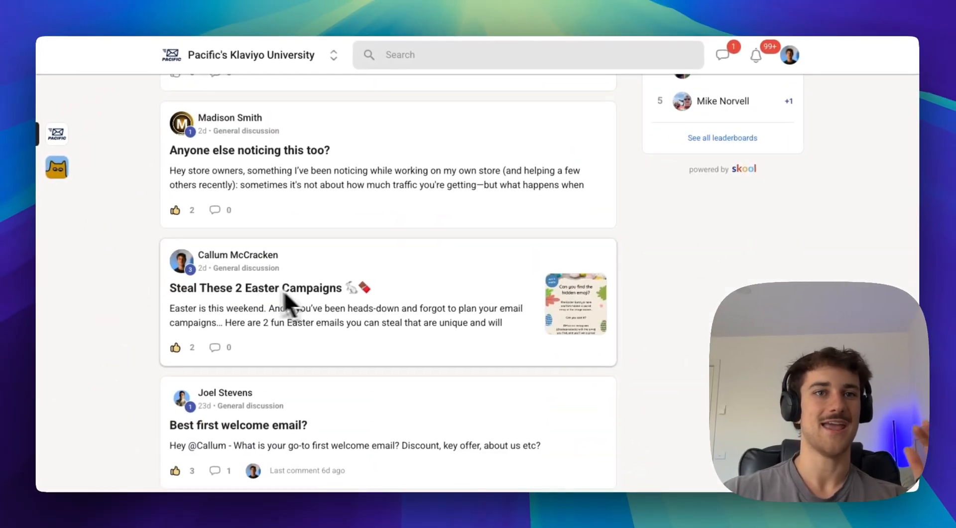
{"action": "scroll", "coordinate": [169, 279], "scroll_direction": "down", "scroll_amount": 3}
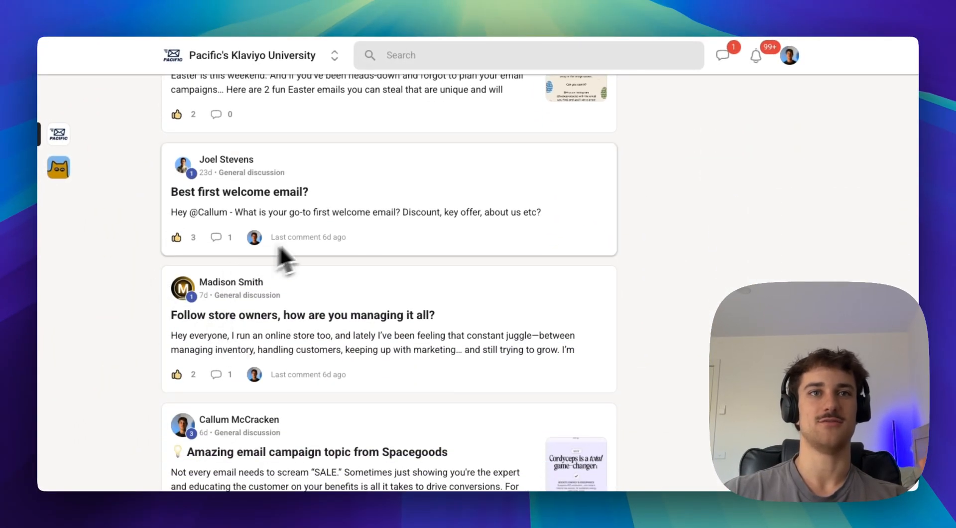
{"action": "scroll", "coordinate": [275, 211], "scroll_direction": "up", "scroll_amount": 12}
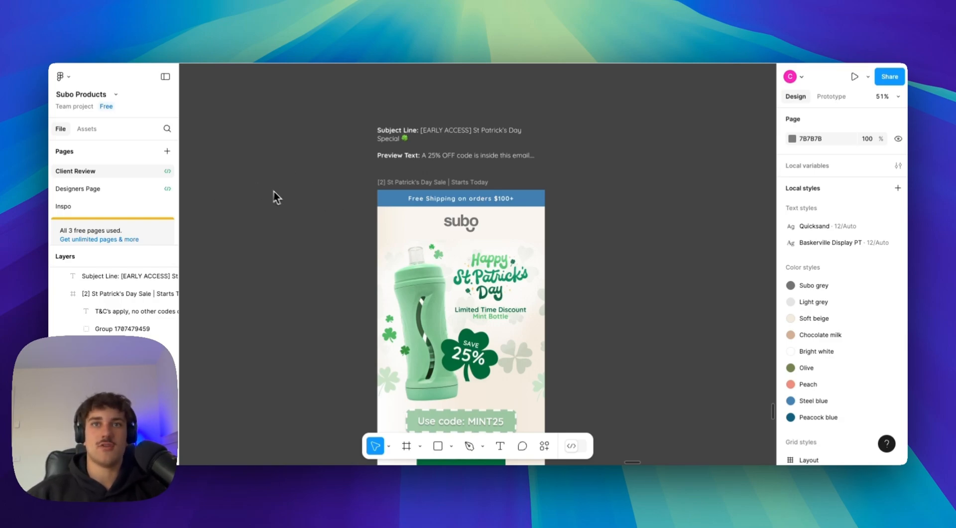
- Switch to Figma and examine the St Patrick's Day Sale email design from its subject line down to the footer
{"action": "scroll", "coordinate": [629, 246], "scroll_direction": "down", "scroll_amount": 1}
{"action": "scroll", "coordinate": [400, 188], "scroll_direction": "down", "scroll_amount": 10}
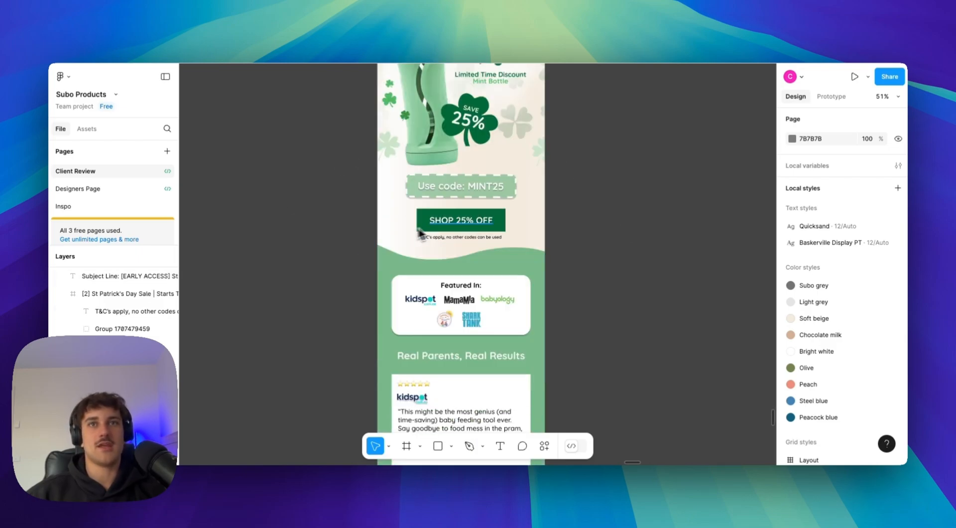
{"action": "scroll", "coordinate": [405, 199], "scroll_direction": "up", "scroll_amount": 8}
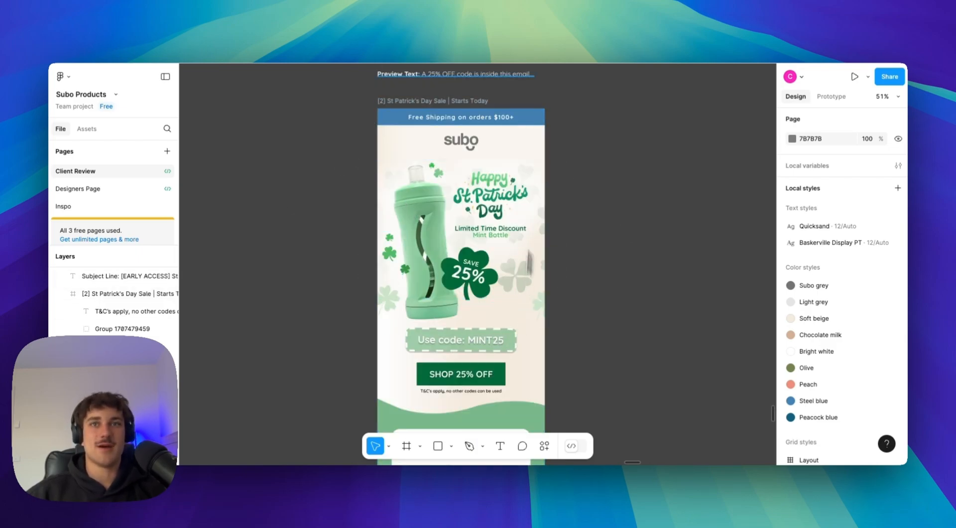
{"action": "scroll", "coordinate": [562, 234], "scroll_direction": "down", "scroll_amount": 20}
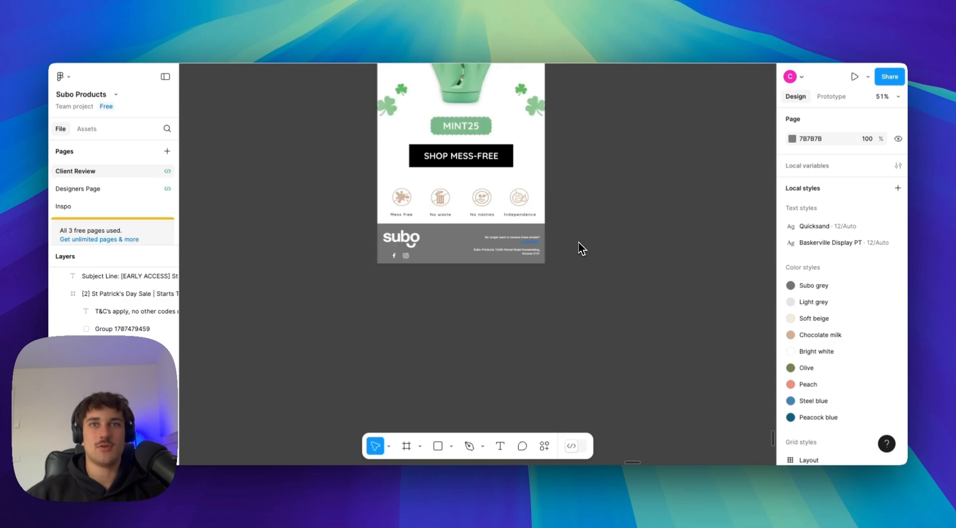
{"action": "scroll", "coordinate": [578, 241], "scroll_direction": "up", "scroll_amount": 15}
{"action": "scroll", "coordinate": [577, 241], "scroll_direction": "down", "scroll_amount": 13}
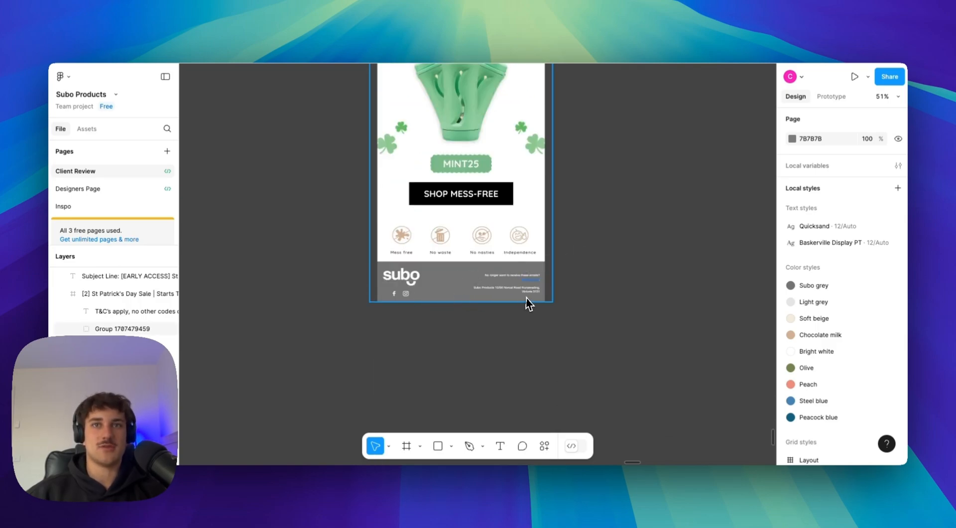
{"action": "scroll", "coordinate": [582, 264], "scroll_direction": "up", "scroll_amount": 10}
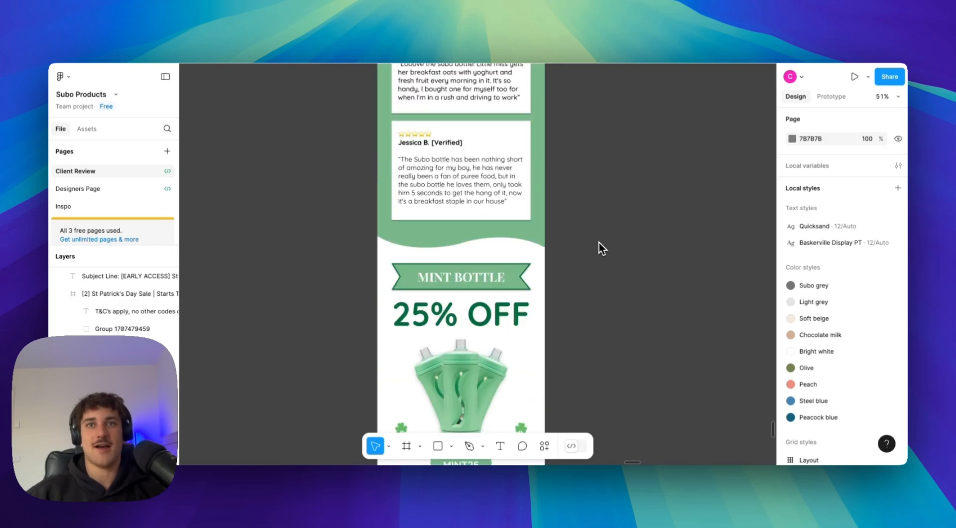
{"action": "scroll", "coordinate": [598, 244], "scroll_direction": "up", "scroll_amount": 15}
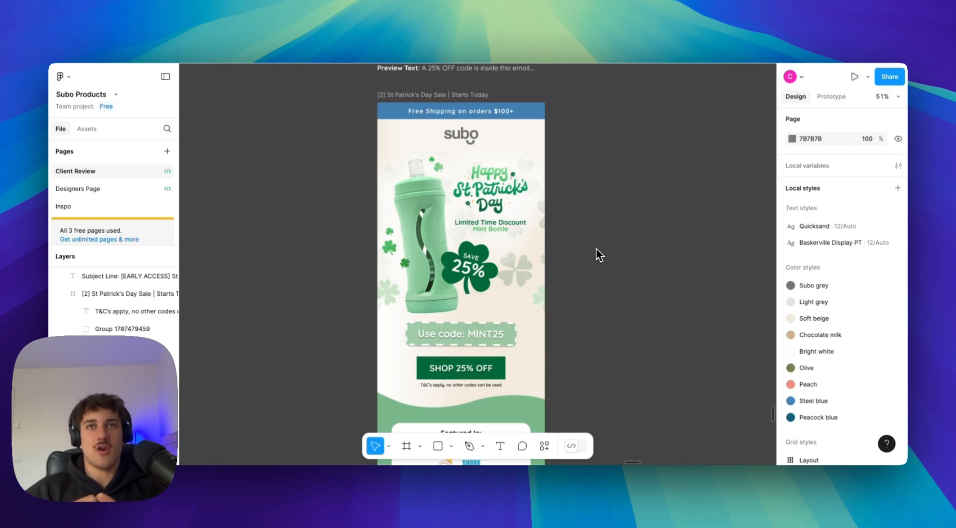
{"action": "scroll", "coordinate": [585, 244], "scroll_direction": "up", "scroll_amount": 3}
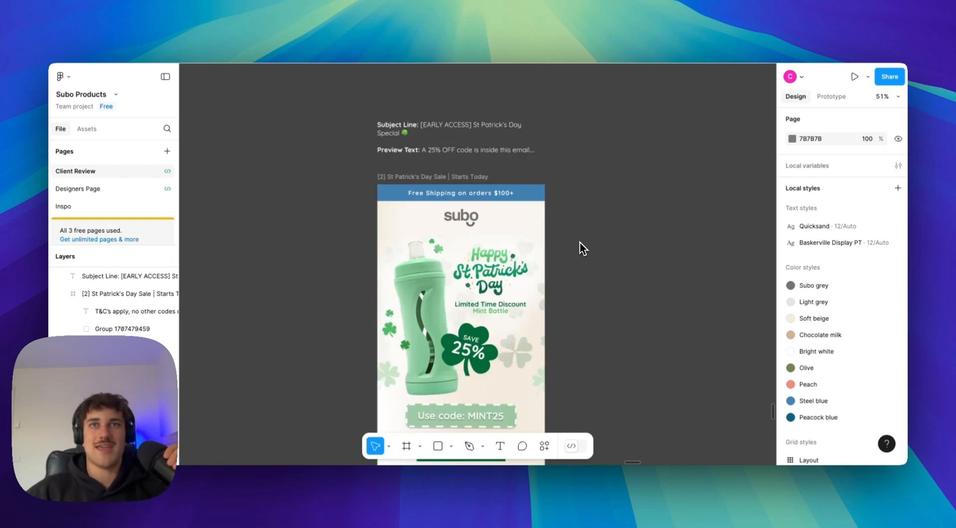
{"action": "scroll", "coordinate": [496, 262], "scroll_direction": "down", "scroll_amount": 10}
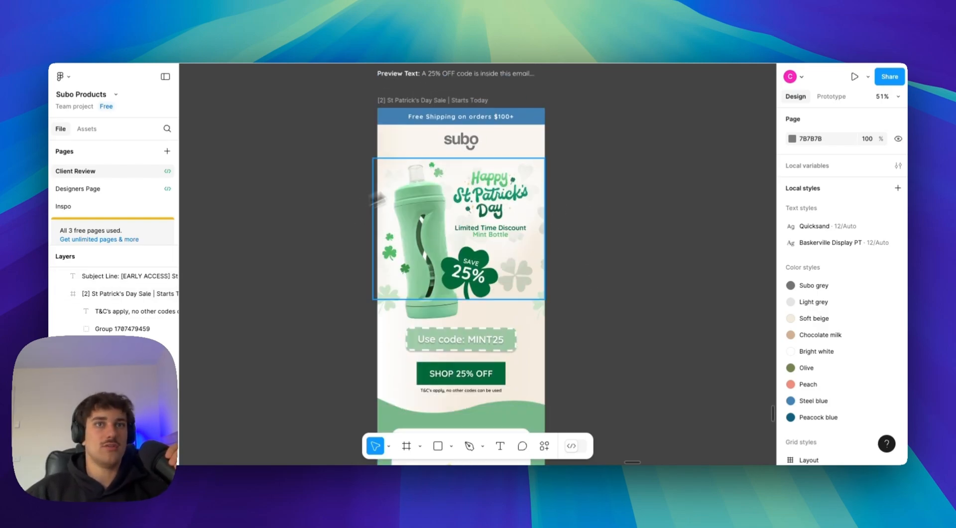
{"action": "scroll", "coordinate": [495, 262], "scroll_direction": "down", "scroll_amount": 5}
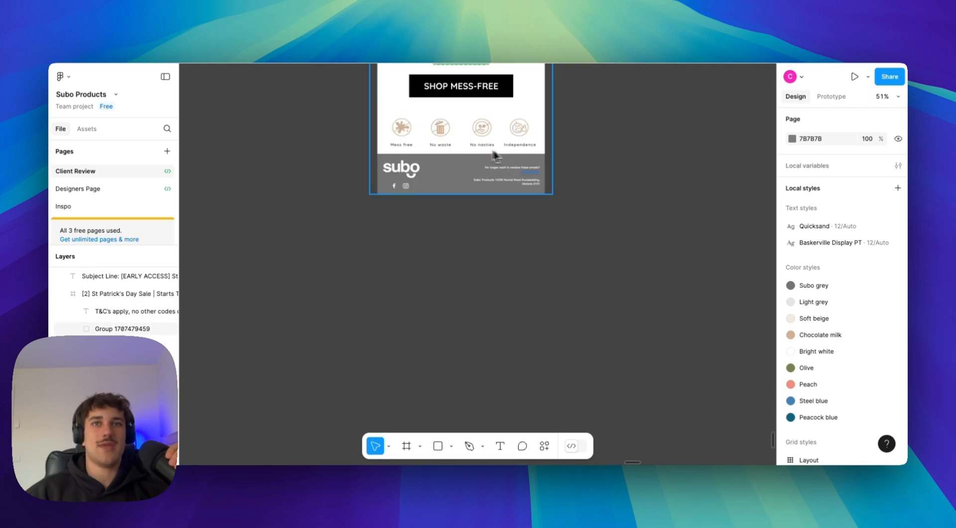
{"action": "scroll", "coordinate": [615, 184], "scroll_direction": "up", "scroll_amount": 15}
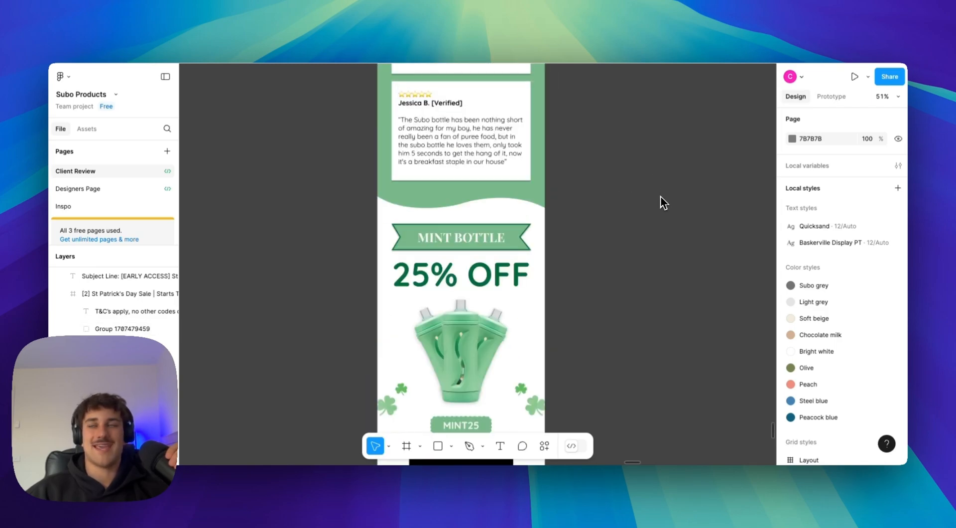
{"action": "scroll", "coordinate": [657, 220], "scroll_direction": "up", "scroll_amount": 10}
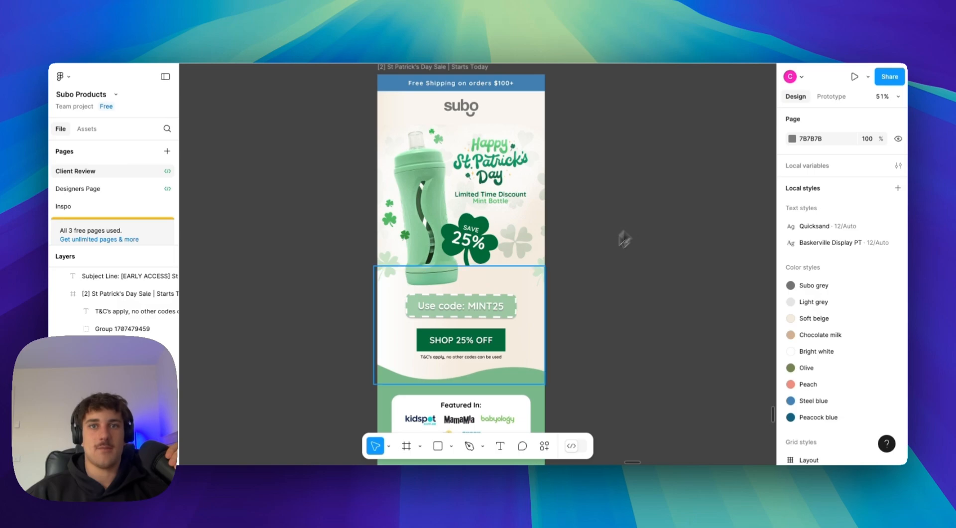
{"action": "scroll", "coordinate": [581, 230], "scroll_direction": "up", "scroll_amount": 2}
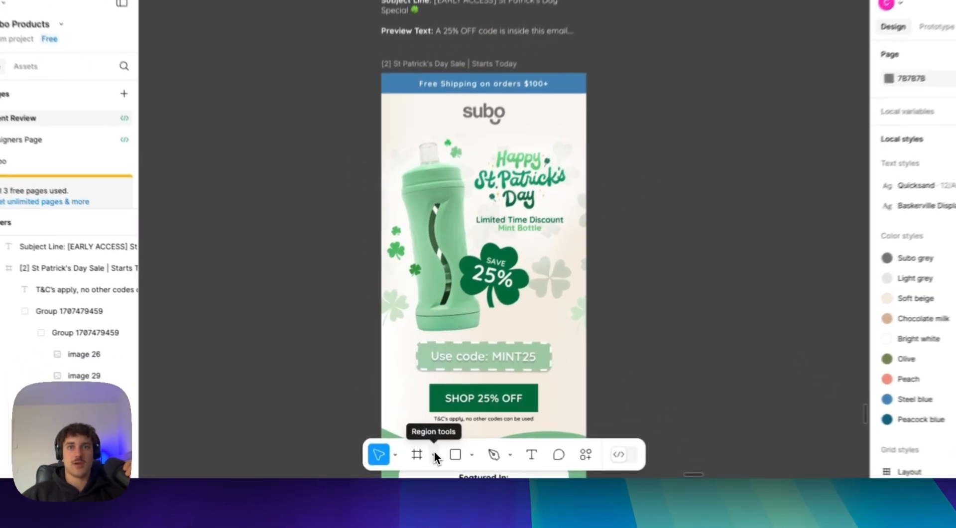
- Draw a slice about 599 wide over the hero section, from the free-shipping banner to just below the T&C's line
{"action": "left_click", "coordinate": [421, 445]}
{"action": "left_click", "coordinate": [458, 426]}
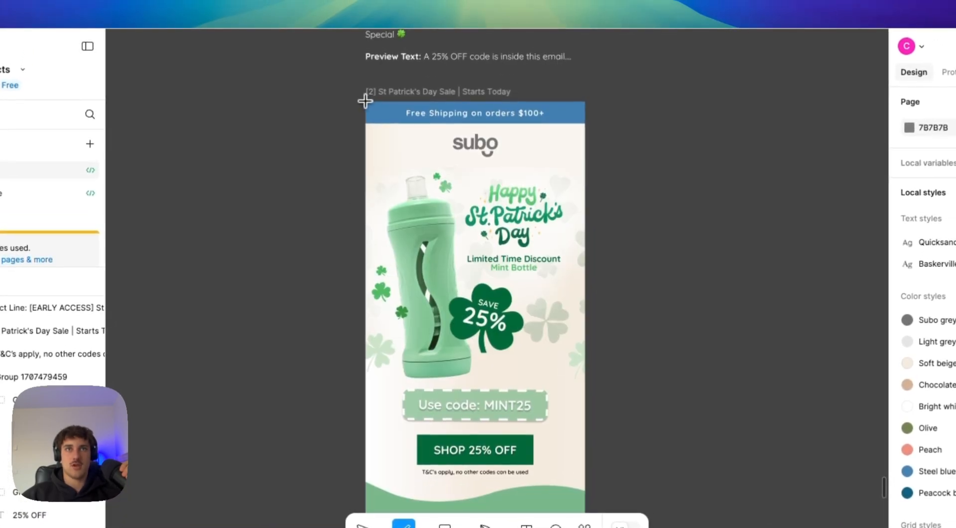
{"action": "left_click_drag", "start_coordinate": [365, 102], "coordinate": [579, 448]}
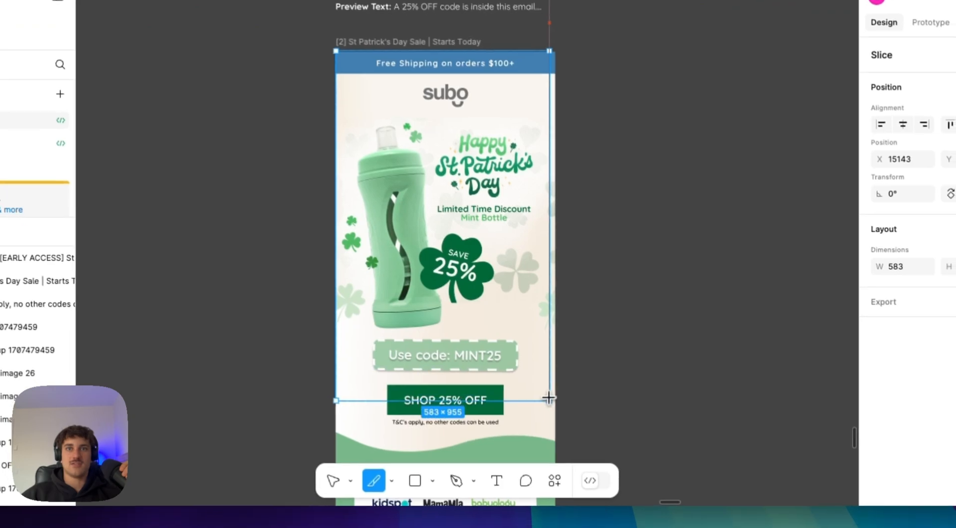
{"action": "left_click_drag", "start_coordinate": [549, 398], "coordinate": [553, 431]}
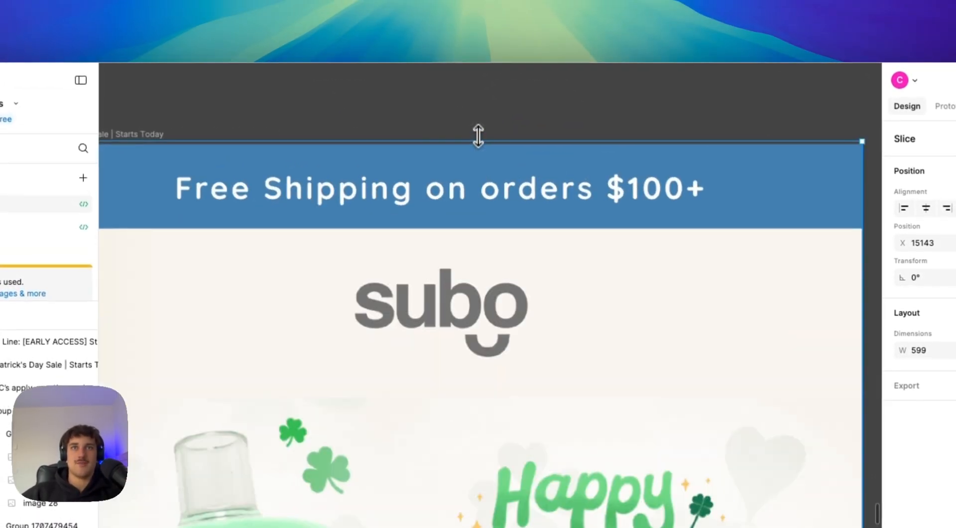
- Align the slice's top and left edges with the email frame, making the slice 600 wide
{"action": "left_click_drag", "start_coordinate": [480, 140], "coordinate": [471, 144]}
{"action": "scroll", "coordinate": [642, 232], "scroll_direction": "down", "scroll_amount": 5}
{"action": "scroll", "coordinate": [324, 172], "scroll_direction": "up", "scroll_amount": 10}
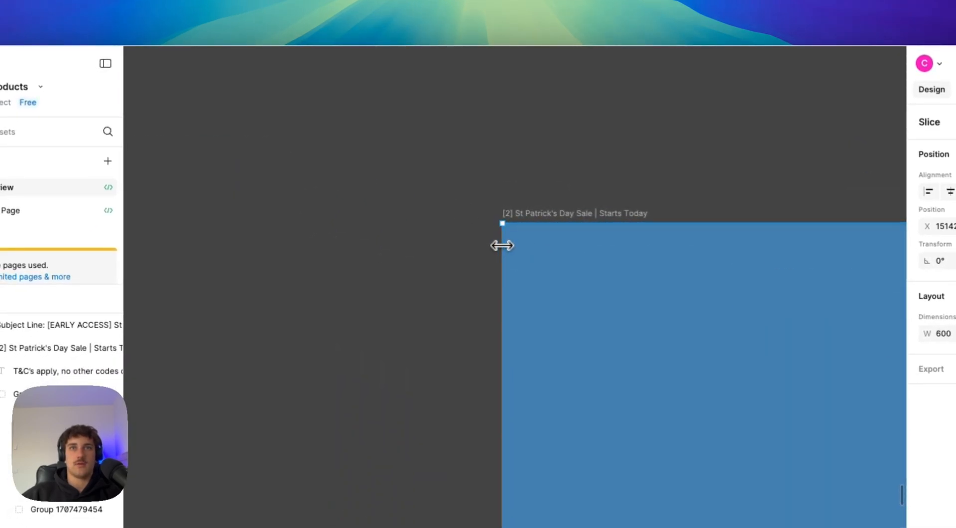
{"action": "scroll", "coordinate": [502, 245], "scroll_direction": "down", "scroll_amount": 5}
{"action": "scroll", "coordinate": [518, 247], "scroll_direction": "right", "scroll_amount": 4}
- Adjust the slice's bottom edge to sit between the T&C's line and the green wave, at 600 × 1031
{"action": "scroll", "coordinate": [485, 256], "scroll_direction": "down", "scroll_amount": 10}
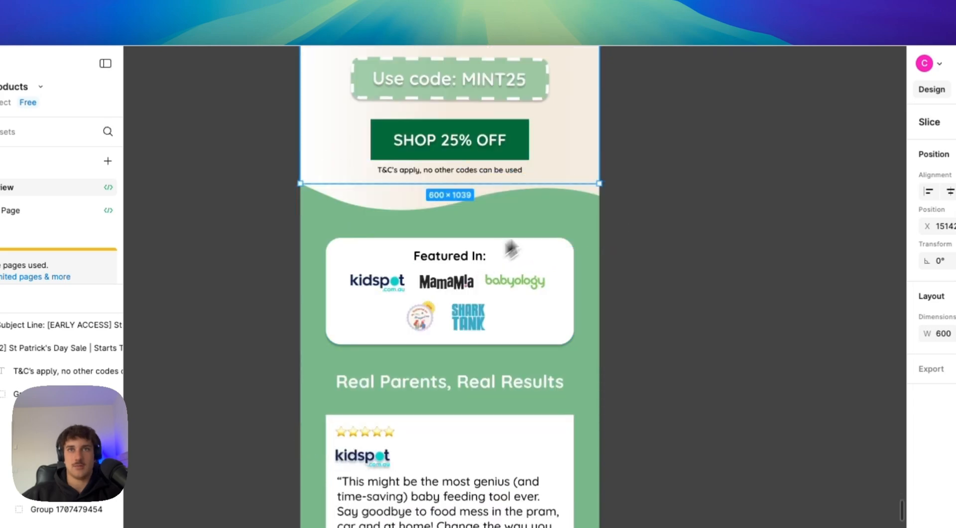
{"action": "scroll", "coordinate": [587, 174], "scroll_direction": "up", "scroll_amount": 10}
{"action": "scroll", "coordinate": [523, 195], "scroll_direction": "down", "scroll_amount": 10}
{"action": "scroll", "coordinate": [498, 199], "scroll_direction": "left", "scroll_amount": 5}
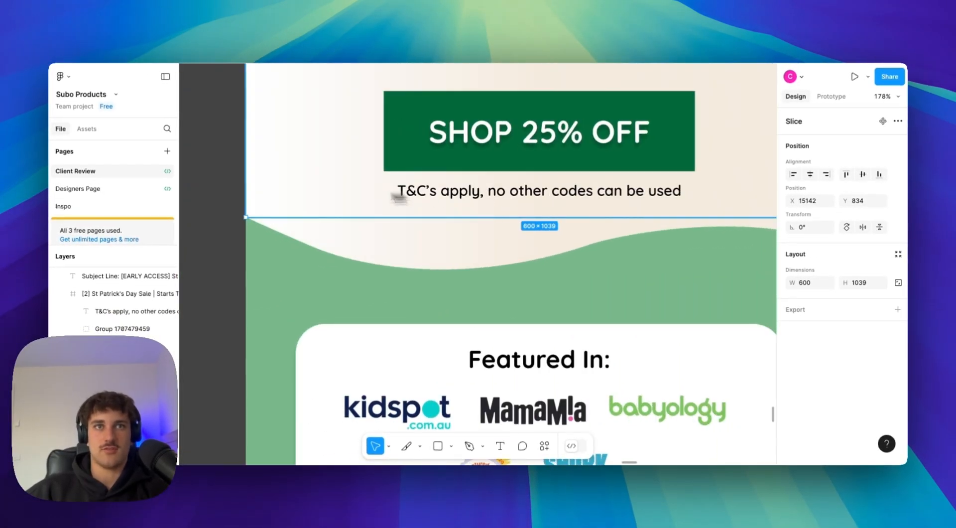
{"action": "scroll", "coordinate": [235, 193], "scroll_direction": "up", "scroll_amount": 7}
{"action": "scroll", "coordinate": [378, 232], "scroll_direction": "down", "scroll_amount": 10}
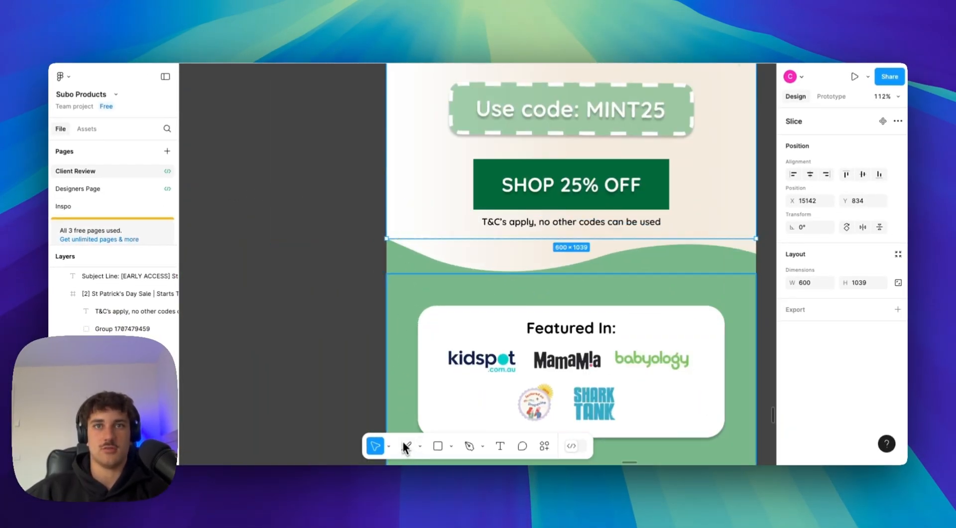
{"action": "scroll", "coordinate": [394, 299], "scroll_direction": "right", "scroll_amount": 5}
{"action": "left_click_drag", "start_coordinate": [383, 238], "coordinate": [380, 234]}
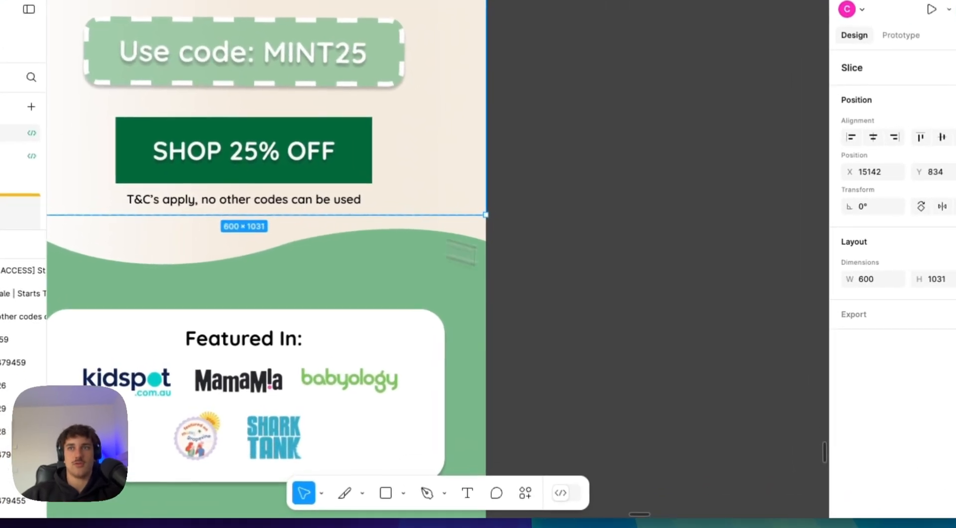
- Add an export setting to the hero slice with 2x scale and PNG format
{"action": "left_click", "coordinate": [857, 318]}
{"action": "left_click", "coordinate": [880, 339]}
{"action": "left_click", "coordinate": [871, 374]}
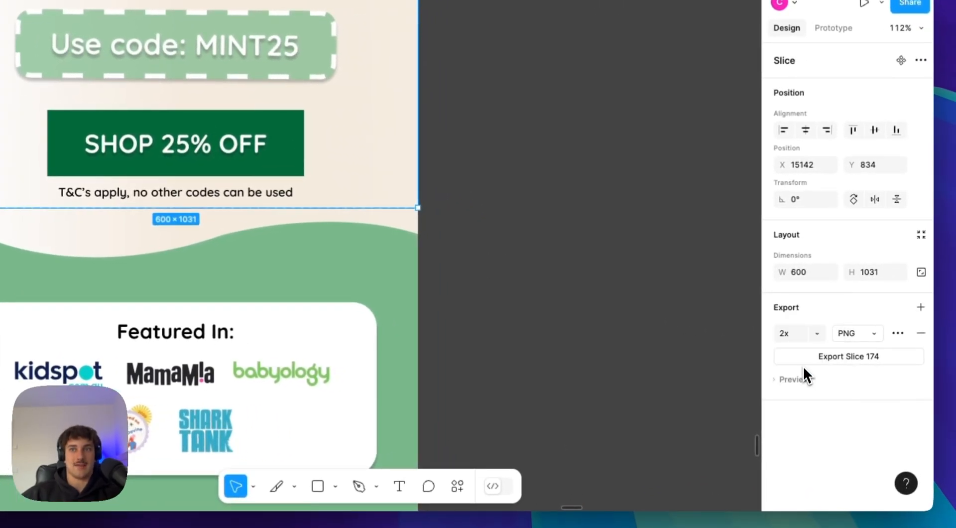
- Fit the slice to the green section from below the T&C's line to under the last review, at 600 × 1580
{"action": "scroll", "coordinate": [525, 256], "scroll_direction": "left", "scroll_amount": 3}
{"action": "scroll", "coordinate": [485, 207], "scroll_direction": "down", "scroll_amount": 5}
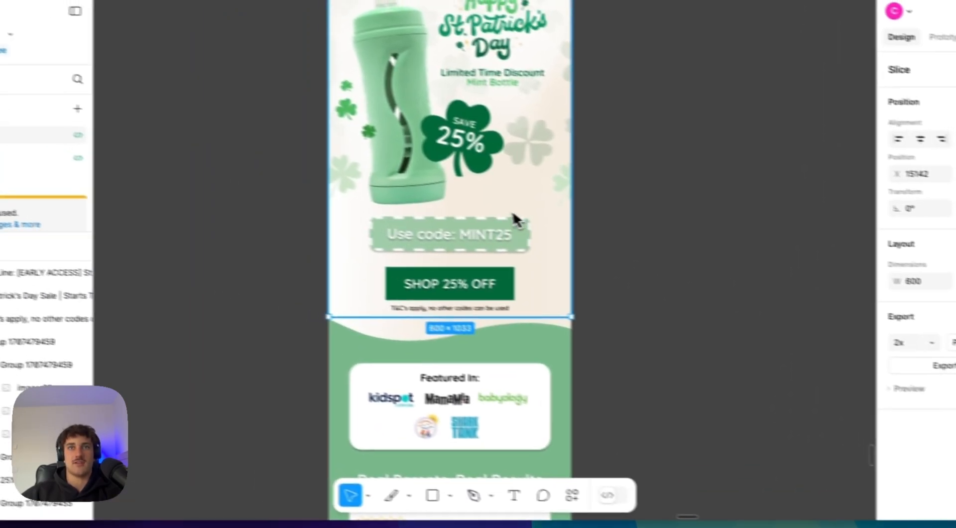
{"action": "scroll", "coordinate": [472, 178], "scroll_direction": "up", "scroll_amount": 5}
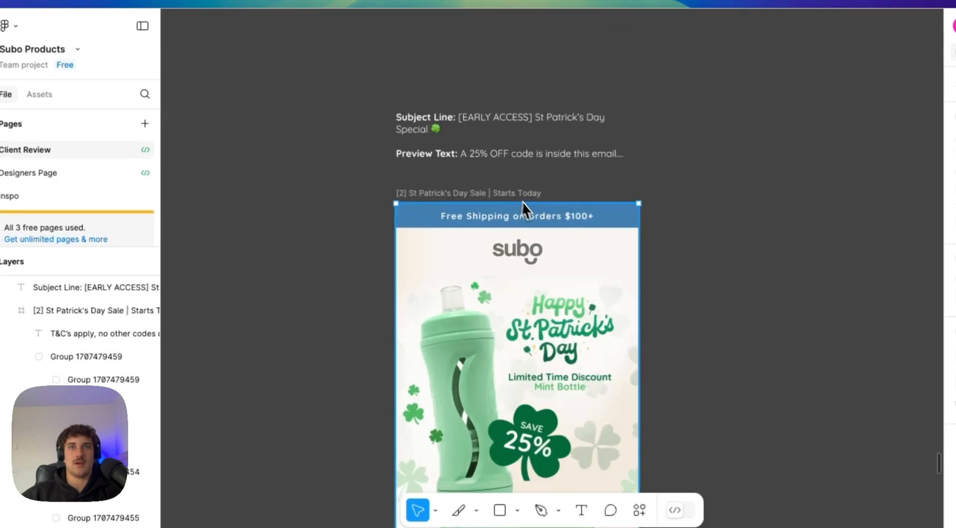
{"action": "scroll", "coordinate": [537, 271], "scroll_direction": "down", "scroll_amount": 10}
{"action": "left_click_drag", "start_coordinate": [540, 274], "coordinate": [558, 205]}
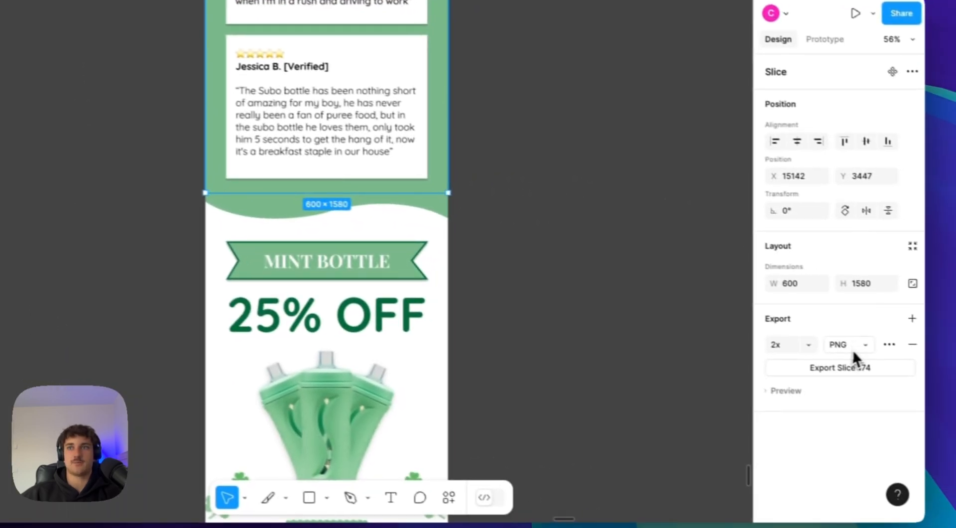
{"action": "scroll", "coordinate": [572, 210], "scroll_direction": "up", "scroll_amount": 10}
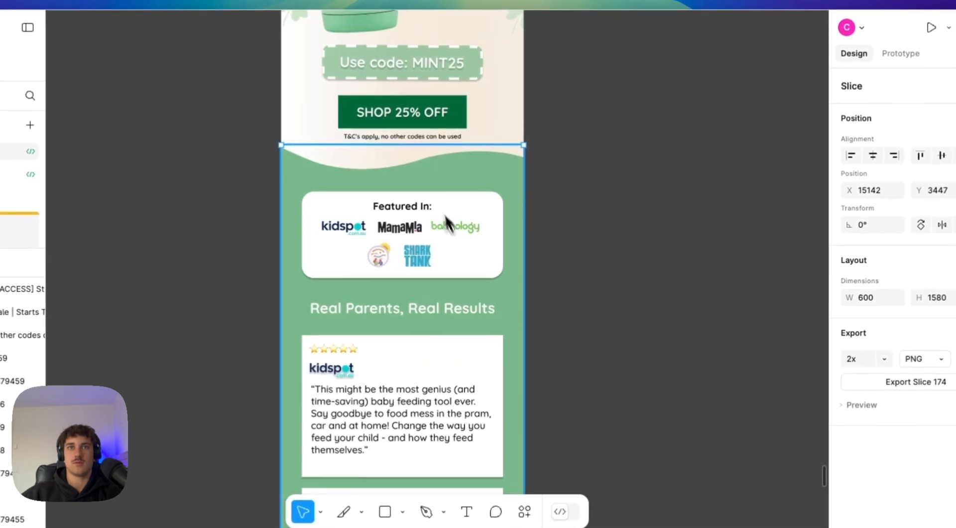
- Fit the slice to the Mint Bottle 25% OFF section, ending above the benefit icons, at 600 × 1049
{"action": "scroll", "coordinate": [417, 268], "scroll_direction": "down", "scroll_amount": 8}
{"action": "left_click_drag", "start_coordinate": [416, 140], "coordinate": [442, 258]}
{"action": "scroll", "coordinate": [441, 274], "scroll_direction": "down", "scroll_amount": 8}
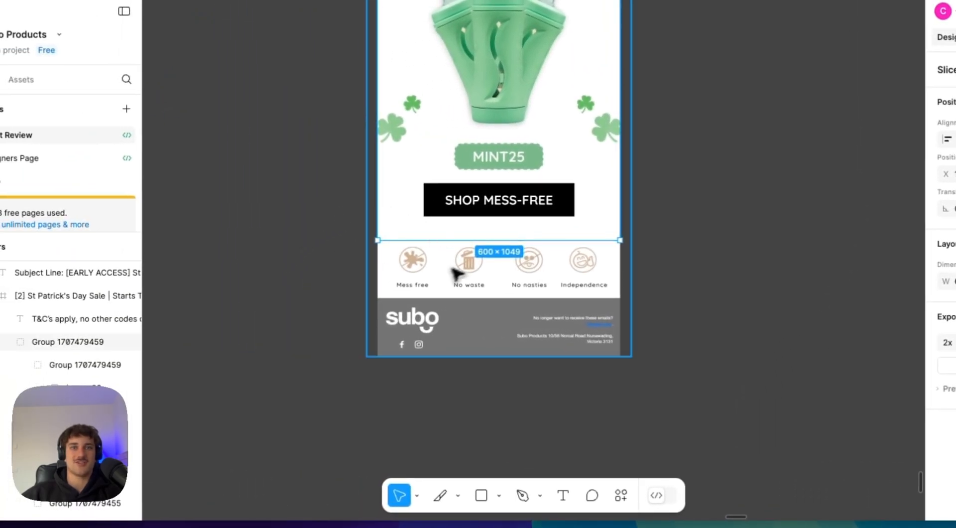
{"action": "scroll", "coordinate": [391, 273], "scroll_direction": "up", "scroll_amount": 5}
{"action": "scroll", "coordinate": [531, 281], "scroll_direction": "down", "scroll_amount": 3}
{"action": "scroll", "coordinate": [554, 264], "scroll_direction": "up", "scroll_amount": 10}
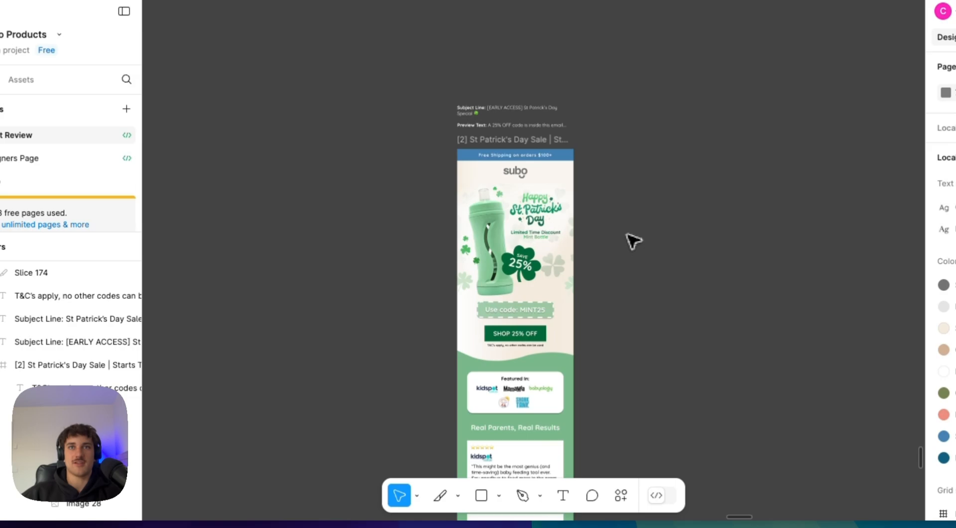
{"action": "scroll", "coordinate": [604, 231], "scroll_direction": "up", "scroll_amount": 3}
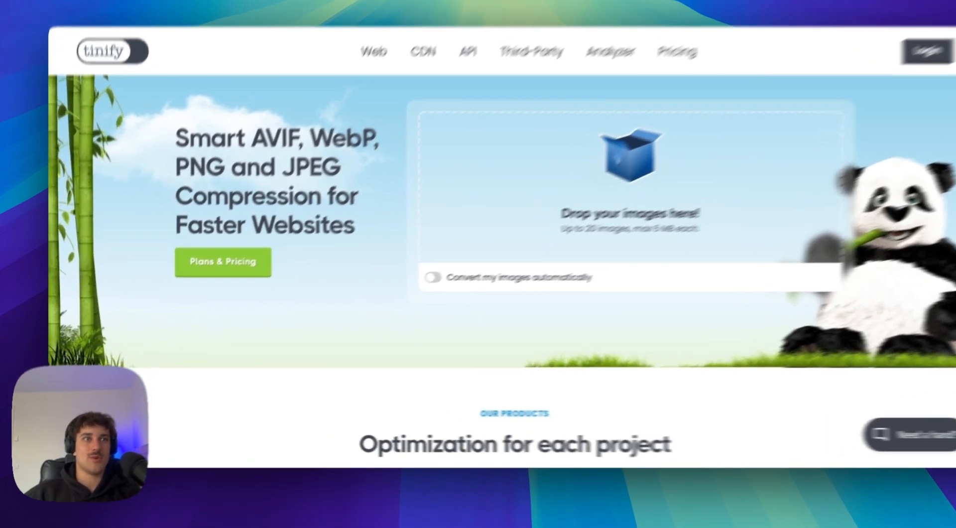
- Upload the exported Subo Products Slice 174.png, 174 (1).png and 174 (2).png from the downloads to Tinify for compression
{"action": "left_click", "coordinate": [50, 459]}
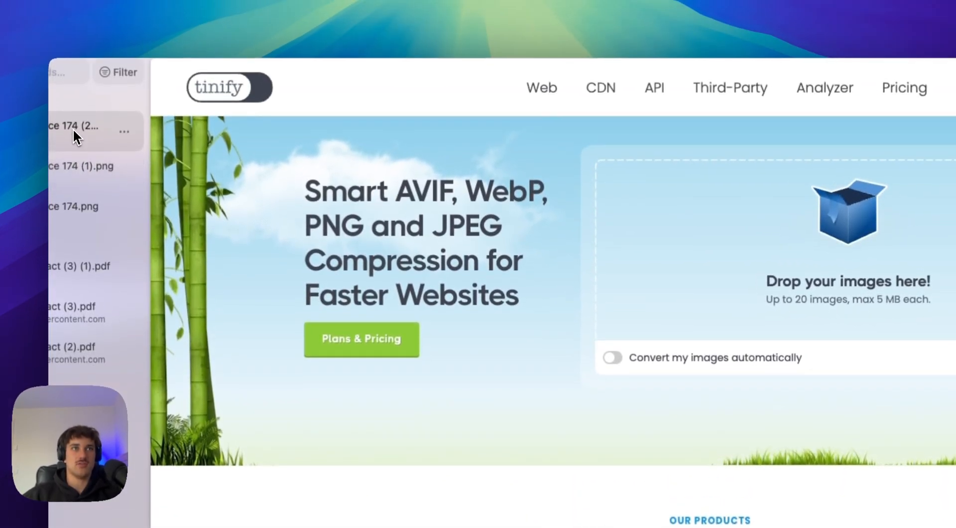
{"action": "left_click_drag", "start_coordinate": [73, 128], "coordinate": [642, 259]}
{"action": "left_click_drag", "start_coordinate": [69, 167], "coordinate": [682, 234]}
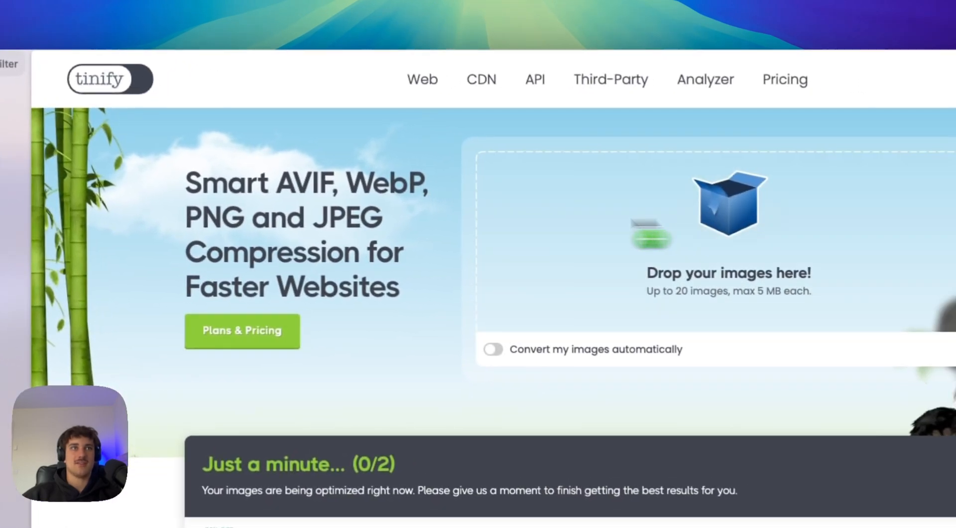
{"action": "left_click_drag", "start_coordinate": [90, 219], "coordinate": [682, 247]}
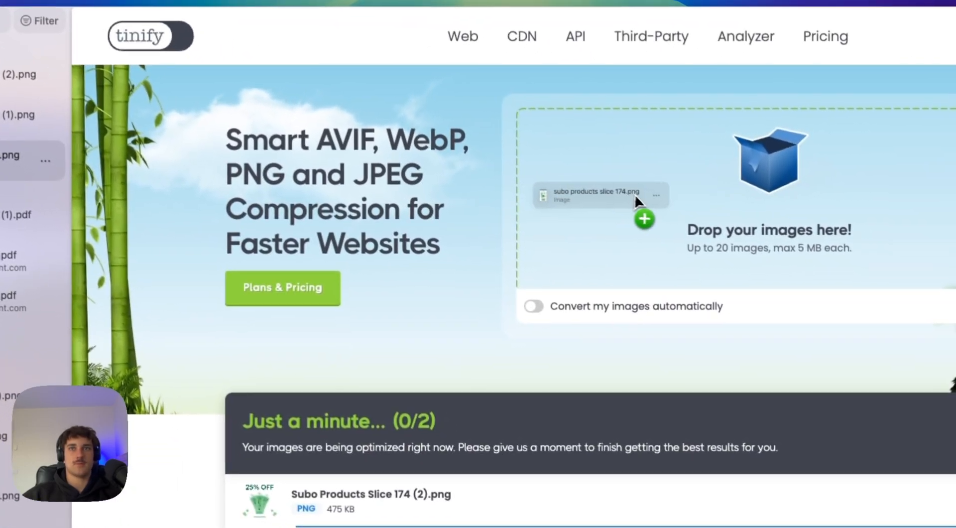
{"action": "left_click_drag", "start_coordinate": [634, 194], "coordinate": [638, 200]}
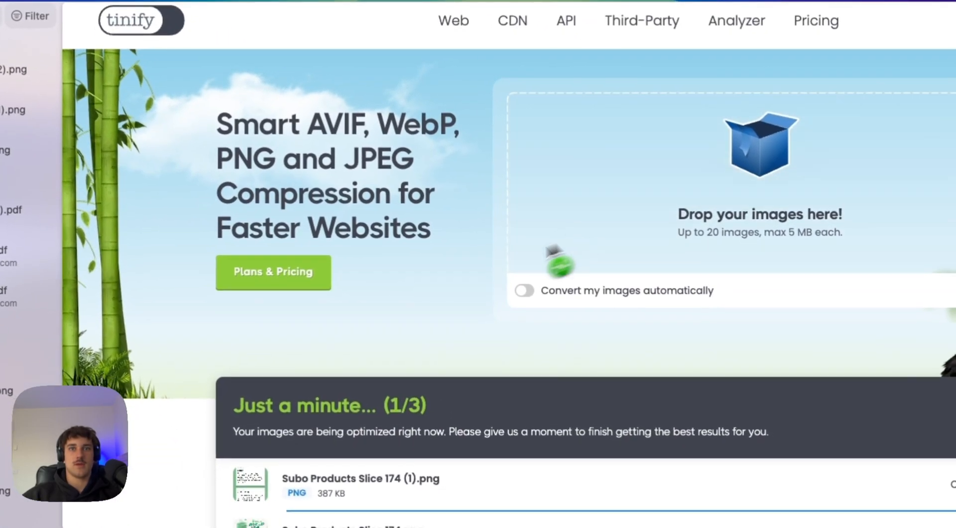
{"action": "scroll", "coordinate": [388, 288], "scroll_direction": "down", "scroll_amount": 5}
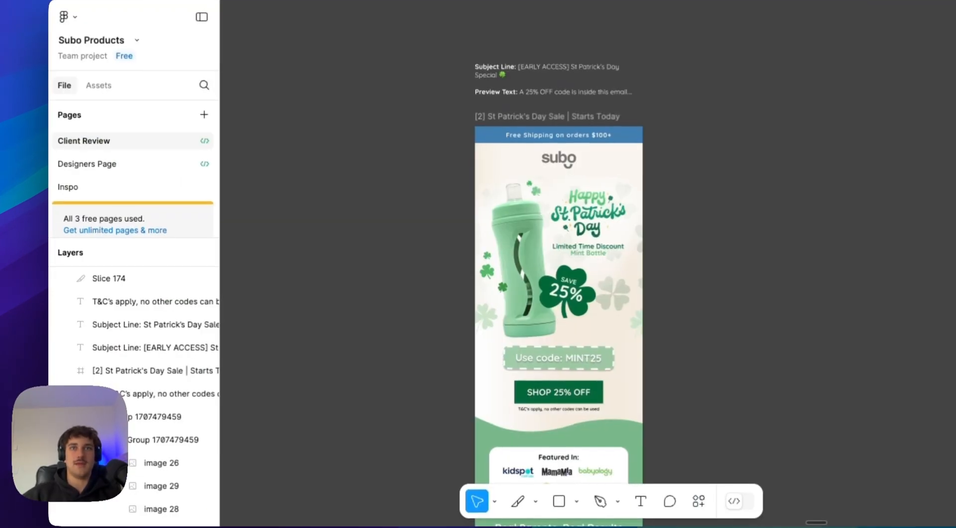
- In the Figma design, move the slice from the Mint Bottle section up to the hero, aligned with the top of the blue shipping banner
{"action": "scroll", "coordinate": [597, 249], "scroll_direction": "down", "scroll_amount": 10}
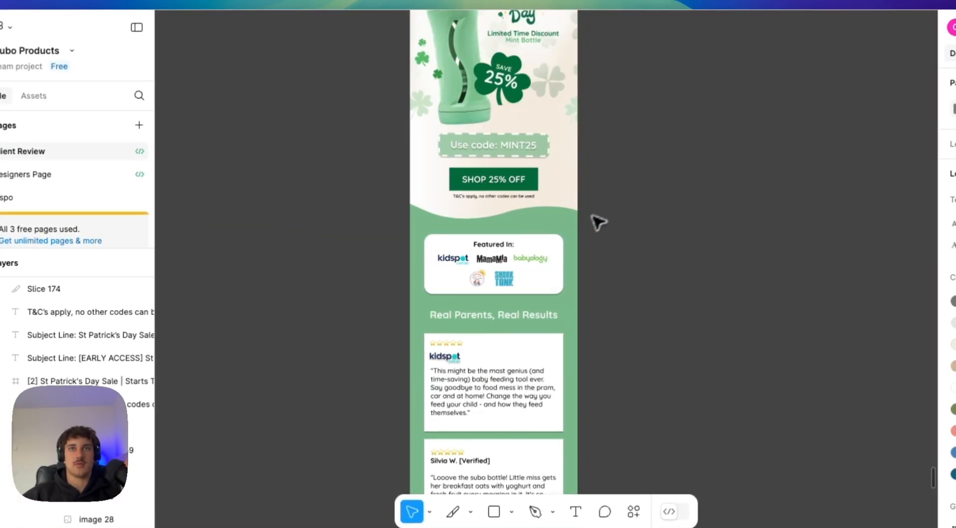
{"action": "scroll", "coordinate": [617, 275], "scroll_direction": "down", "scroll_amount": 6}
{"action": "left_click", "coordinate": [574, 279]}
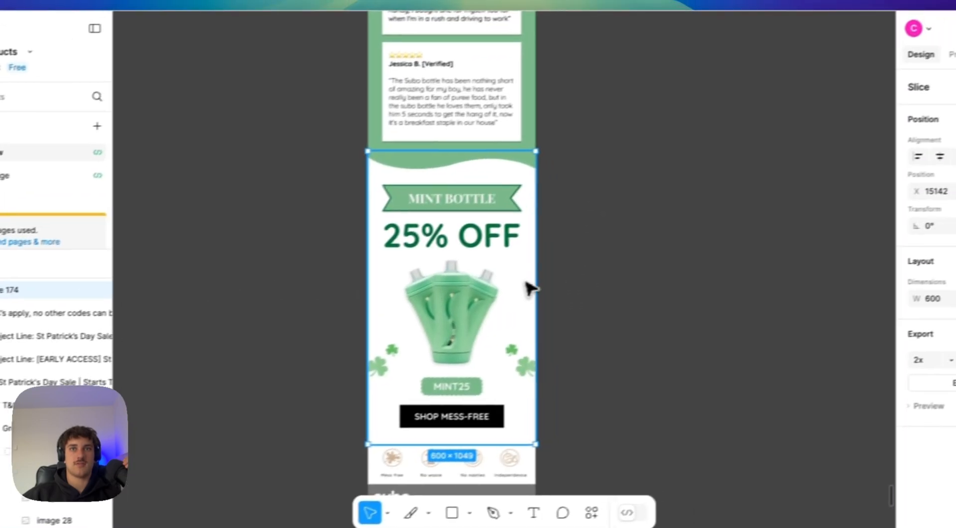
{"action": "left_click_drag", "start_coordinate": [566, 278], "coordinate": [550, 215]}
{"action": "scroll", "coordinate": [551, 219], "scroll_direction": "up", "scroll_amount": 3}
{"action": "scroll", "coordinate": [487, 249], "scroll_direction": "up", "scroll_amount": 13}
{"action": "left_click_drag", "start_coordinate": [483, 220], "coordinate": [500, 346]}
{"action": "scroll", "coordinate": [454, 224], "scroll_direction": "up", "scroll_amount": 10}
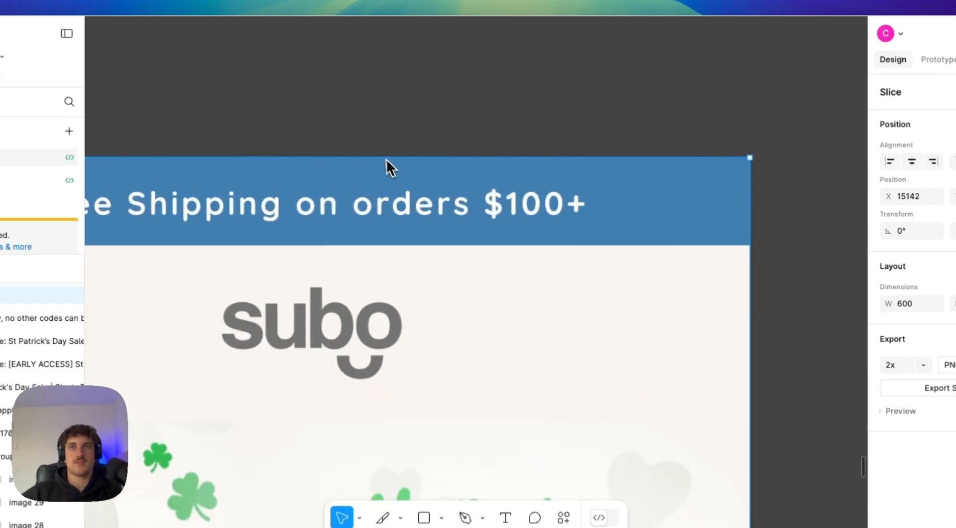
{"action": "scroll", "coordinate": [475, 218], "scroll_direction": "down", "scroll_amount": 10}
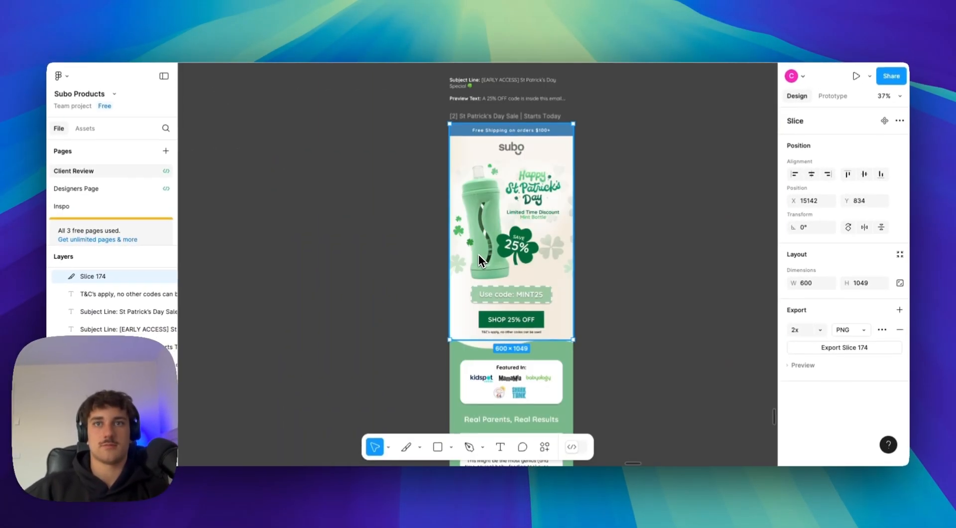
- Raise the slice's bottom edge to sit between the T&C's line and the green wave, at 600 × 1033
{"action": "scroll", "coordinate": [528, 300], "scroll_direction": "up", "scroll_amount": 5}
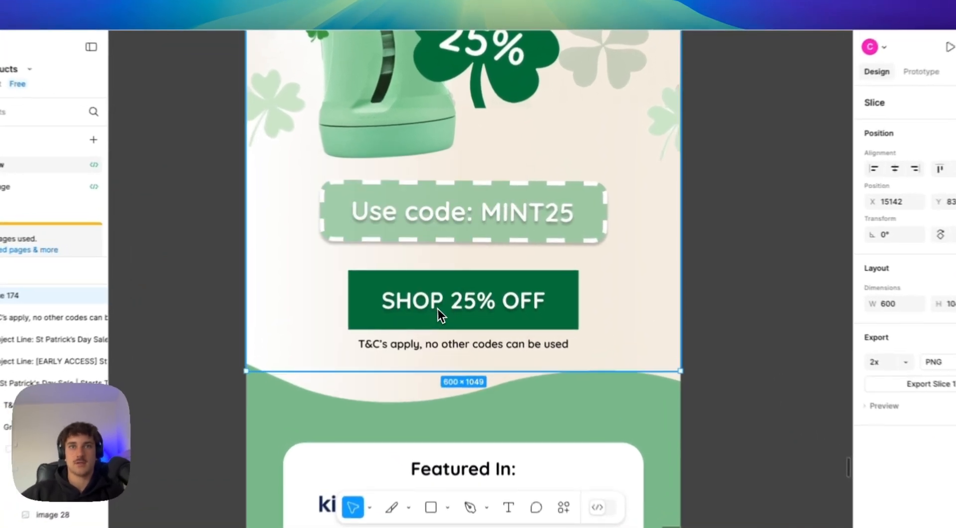
{"action": "left_click_drag", "start_coordinate": [503, 378], "coordinate": [498, 368]}
{"action": "scroll", "coordinate": [498, 368], "scroll_direction": "down", "scroll_amount": 6}
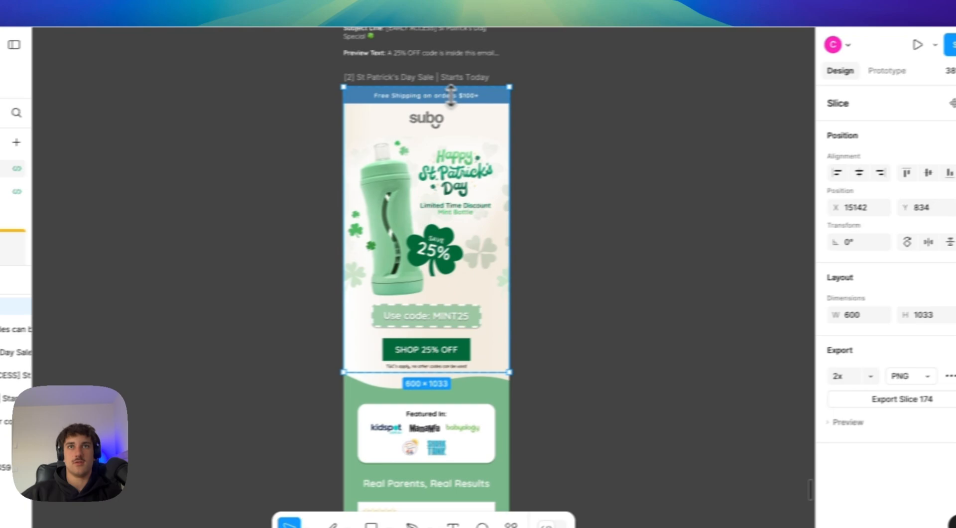
- Export the hero as two slices, fitting the slice to the lower part at 600 × 542 and the upper part at 600 × 491
{"action": "left_click_drag", "start_coordinate": [450, 94], "coordinate": [440, 293]}
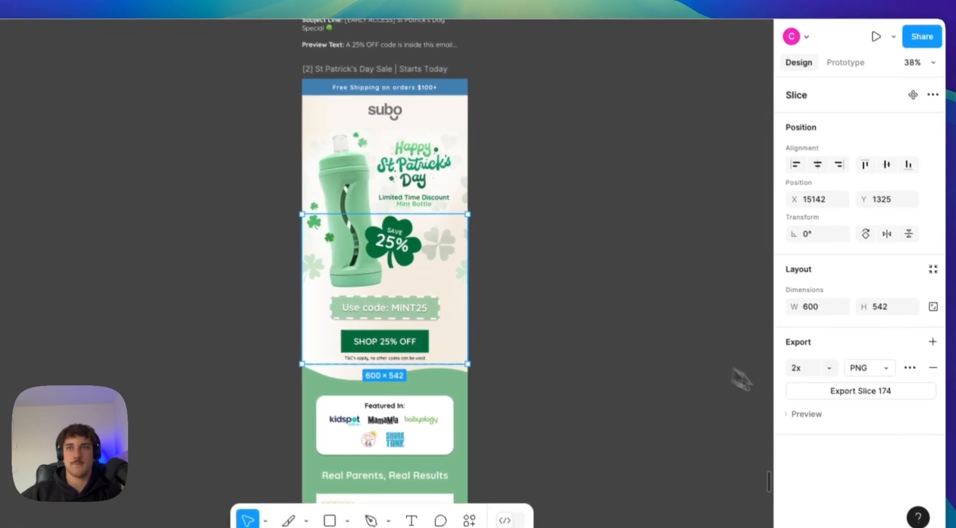
{"action": "left_click_drag", "start_coordinate": [424, 348], "coordinate": [377, 66]}
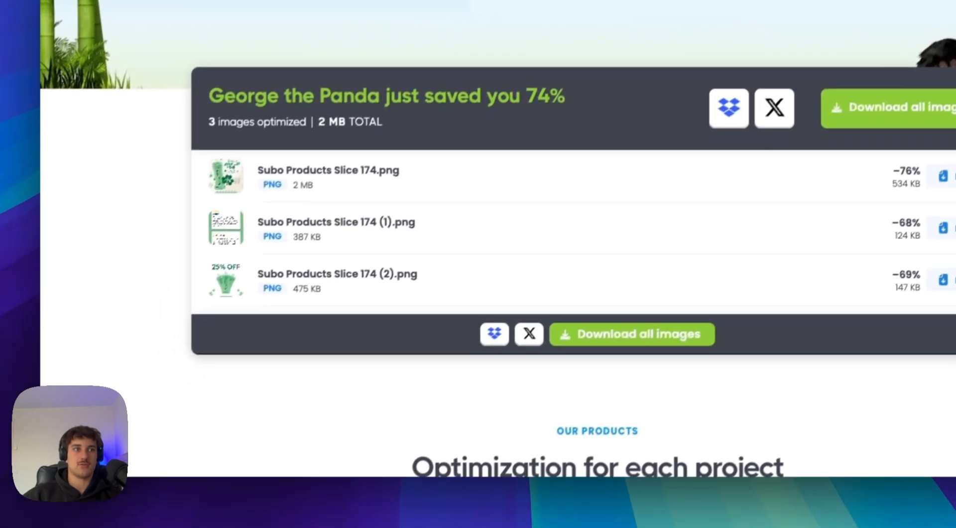
- Upload the four exported PNGs, Subo Products Slice 174 (4), (3), (2) and (1), from the downloads to Tinify for compression
{"action": "left_click", "coordinate": [4, 513]}
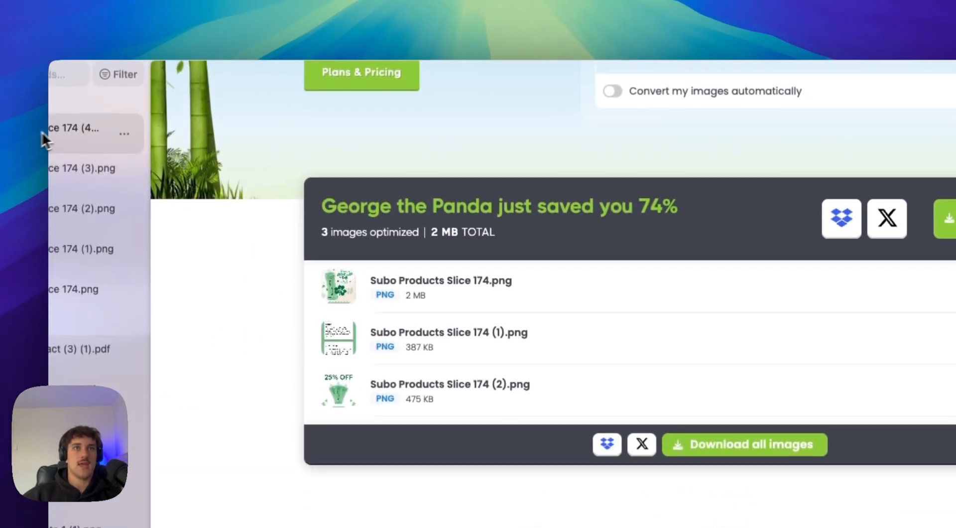
{"action": "left_click_drag", "start_coordinate": [42, 132], "coordinate": [573, 224]}
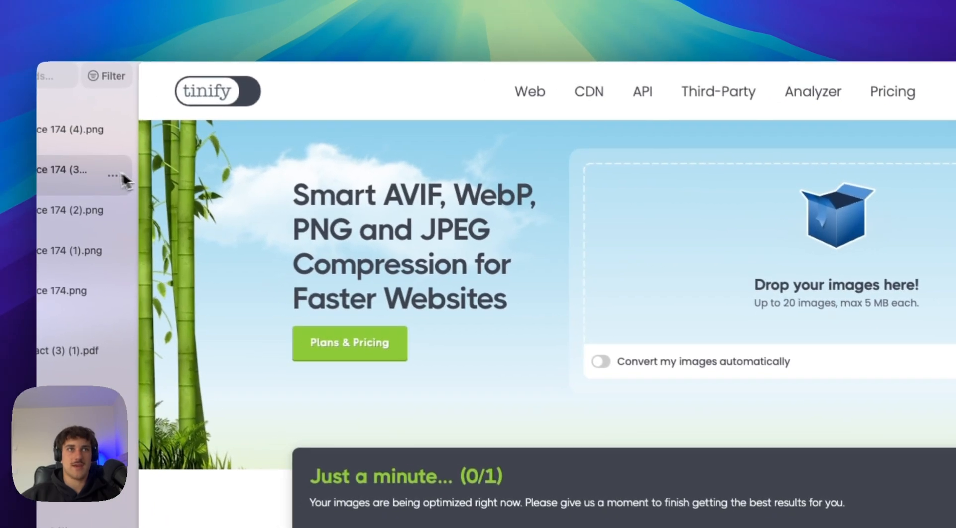
{"action": "left_click_drag", "start_coordinate": [72, 172], "coordinate": [718, 233]}
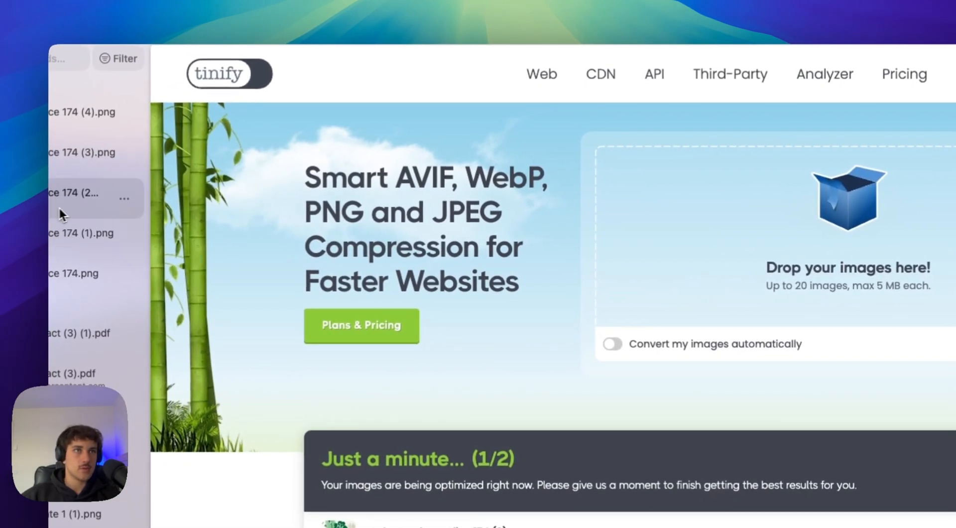
{"action": "left_click_drag", "start_coordinate": [60, 208], "coordinate": [791, 249]}
{"action": "left_click_drag", "start_coordinate": [65, 242], "coordinate": [677, 231]}
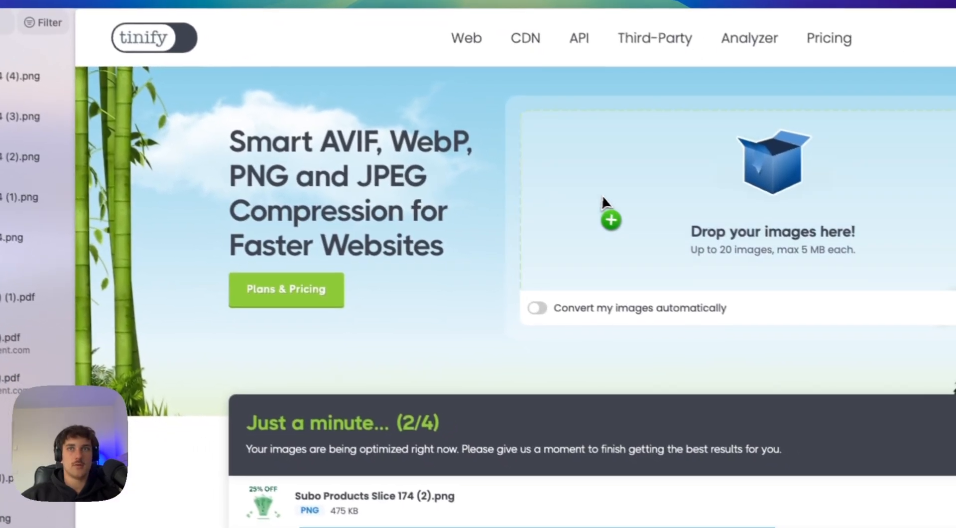
- Download the compressed PNG of Subo Products Slice 174 (4)
{"action": "scroll", "coordinate": [386, 201], "scroll_direction": "down", "scroll_amount": 6}
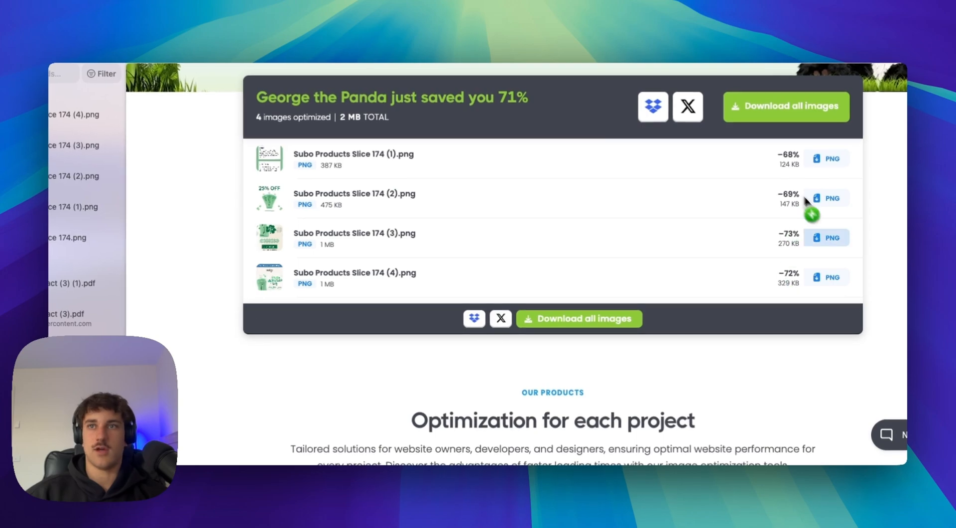
{"action": "scroll", "coordinate": [802, 279], "scroll_direction": "up", "scroll_amount": 1}
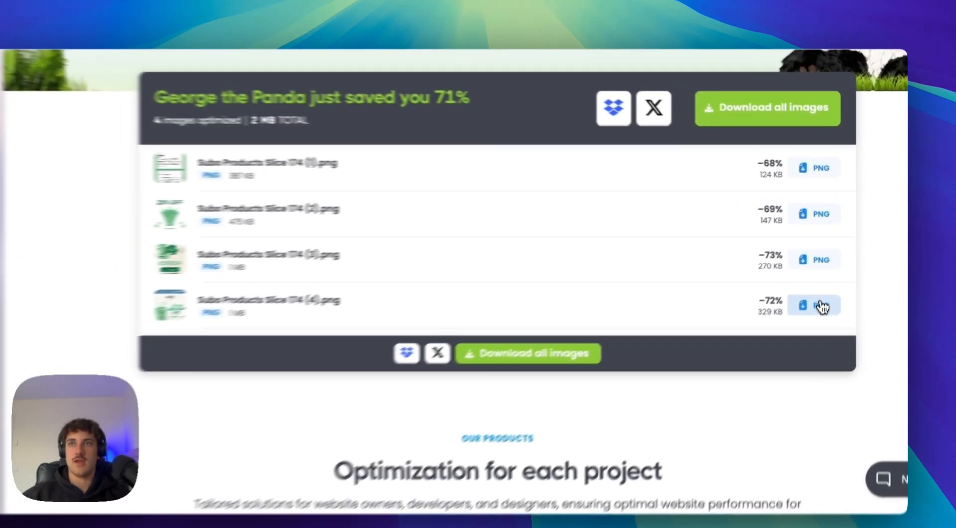
{"action": "left_click", "coordinate": [827, 284]}
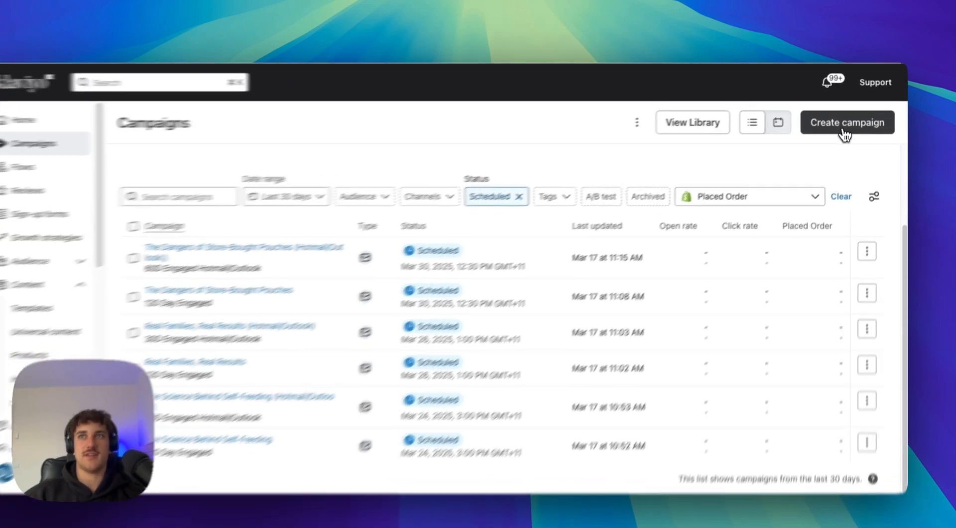
- In Klaviyo, create an email campaign named after the Figma frame, "[2] St Patrick's Day Sale | Starts Today"
{"action": "left_click", "coordinate": [834, 121]}
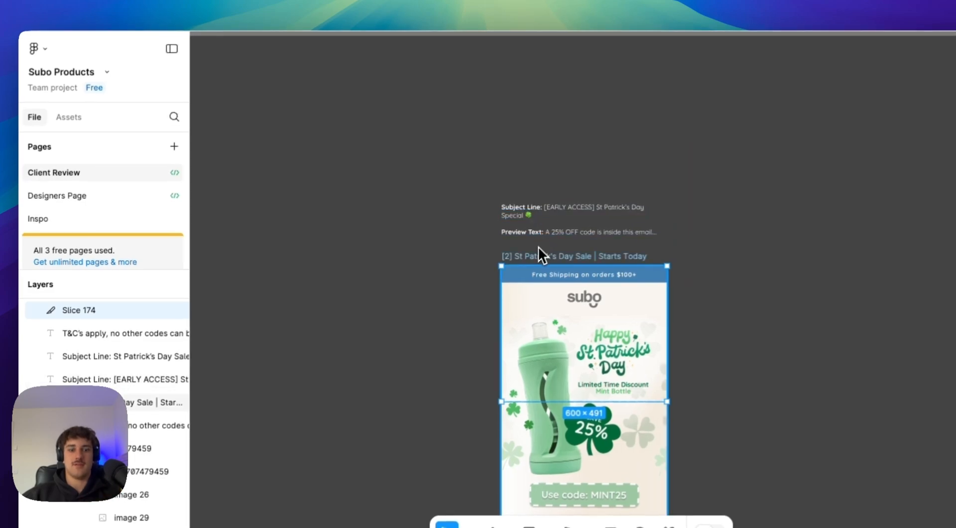
{"action": "scroll", "coordinate": [531, 259], "scroll_direction": "up", "scroll_amount": 5}
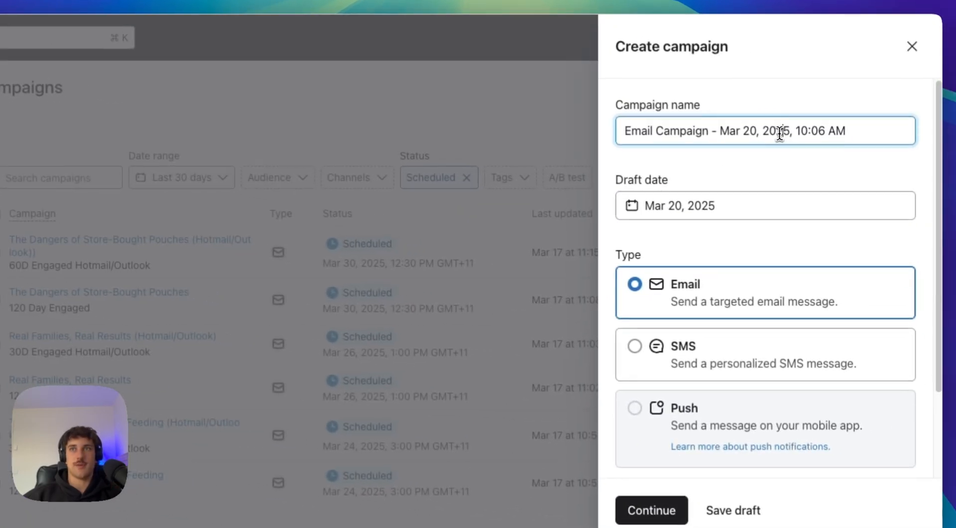
{"action": "triple_click", "coordinate": [770, 132]}
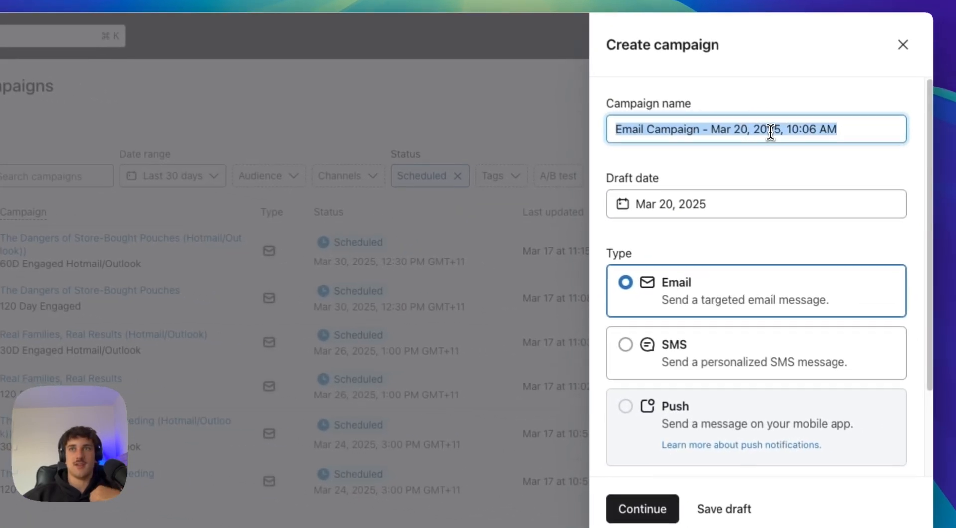
{"action": "right_click", "coordinate": [771, 130]}
{"action": "left_click", "coordinate": [479, 257]}
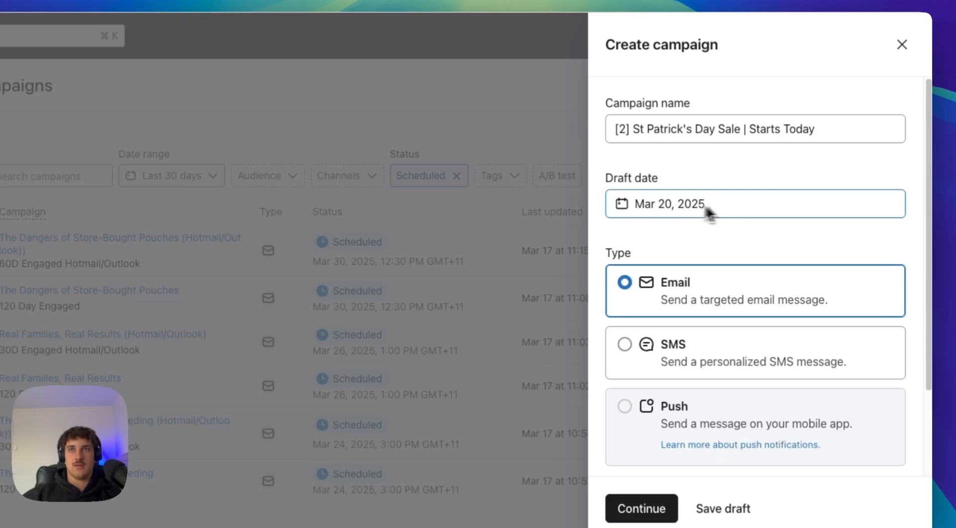
{"action": "scroll", "coordinate": [710, 213], "scroll_direction": "down", "scroll_amount": 3}
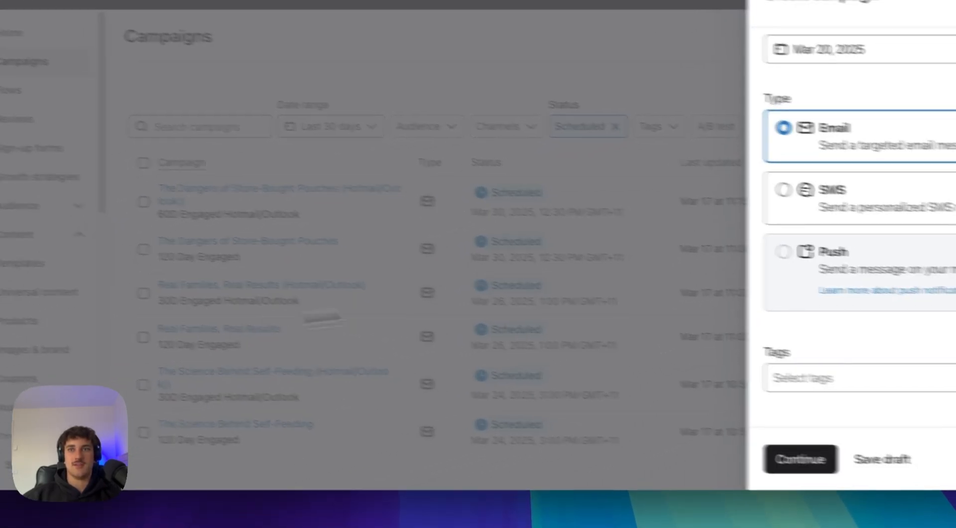
{"action": "scroll", "coordinate": [667, 349], "scroll_direction": "up", "scroll_amount": 3}
{"action": "left_click", "coordinate": [644, 427]}
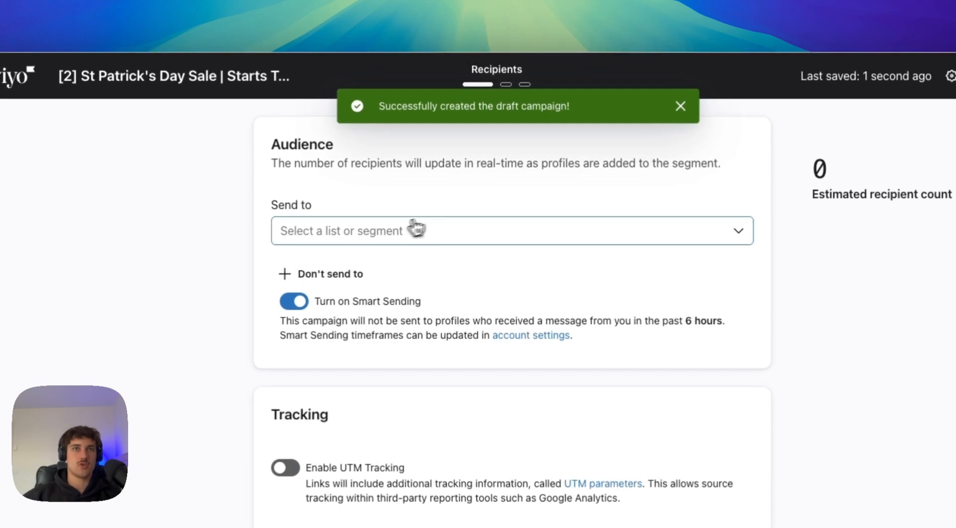
- Set the campaign's audience to the "90-Day Engaged | Pacific Agency" segment
{"action": "left_click", "coordinate": [422, 229]}
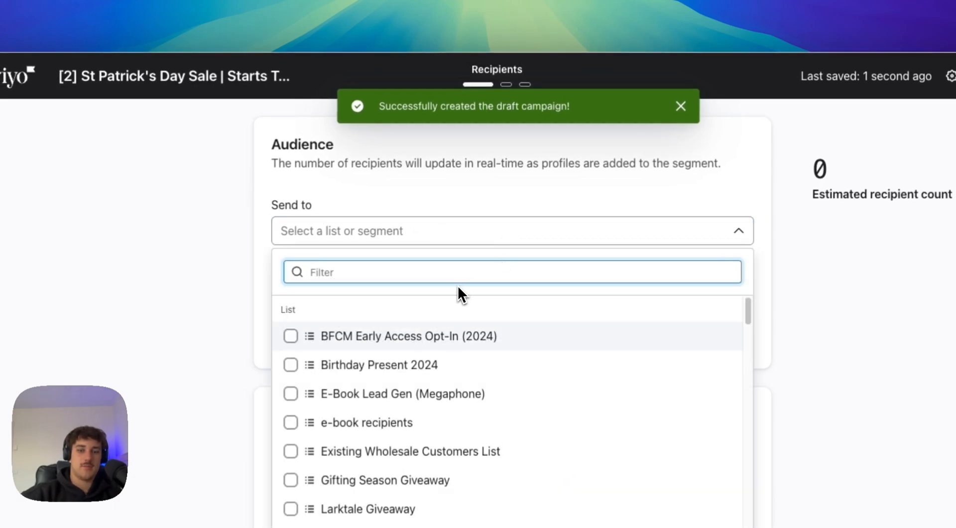
{"action": "type", "text": "90"}
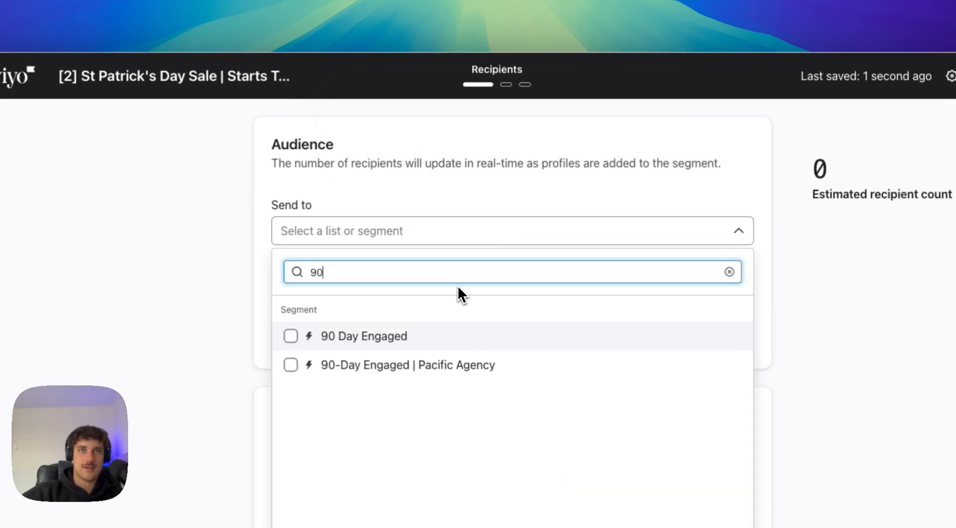
{"action": "left_click", "coordinate": [423, 365]}
{"action": "left_click", "coordinate": [824, 257]}
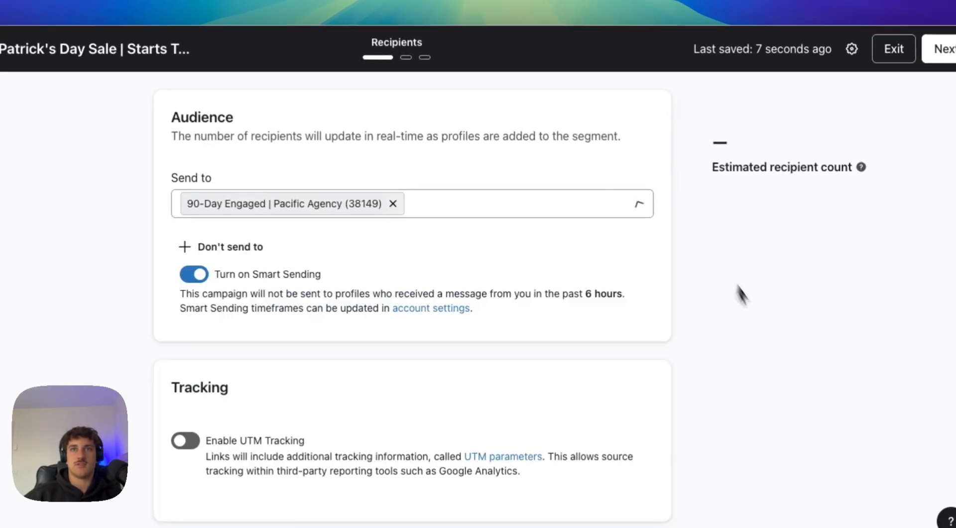
- Turn off Smart Sending and enable UTM tracking, continuing to the campaign's message stage
{"action": "left_click", "coordinate": [196, 273]}
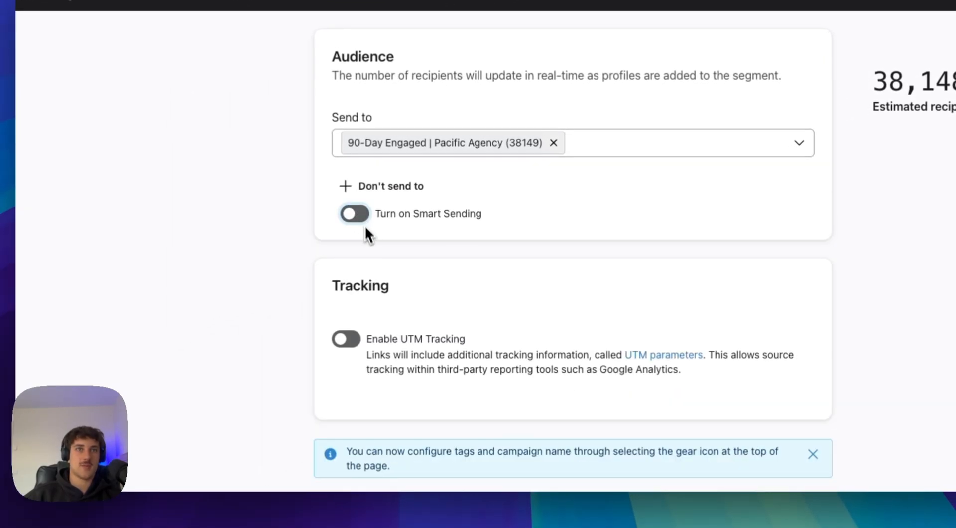
{"action": "left_click", "coordinate": [347, 338]}
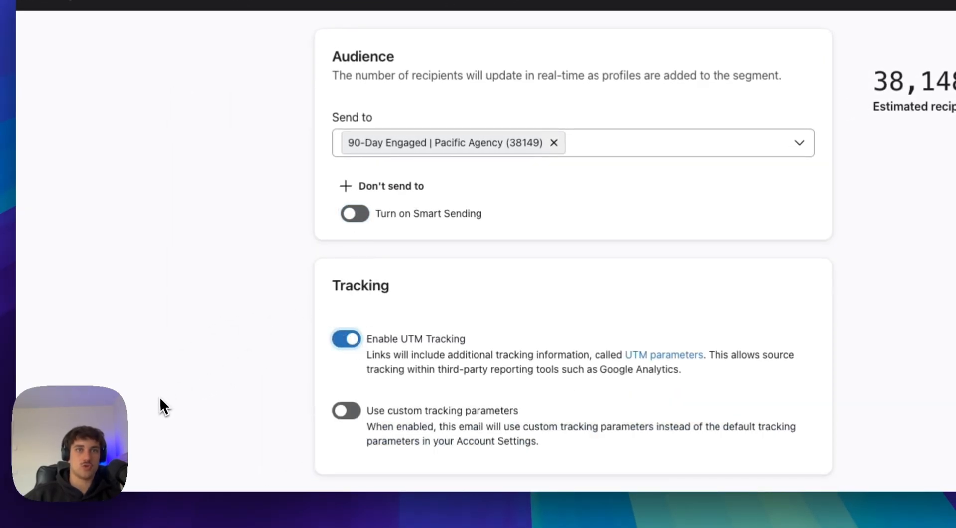
{"action": "scroll", "coordinate": [618, 309], "scroll_direction": "down", "scroll_amount": 2}
{"action": "scroll", "coordinate": [603, 328], "scroll_direction": "up", "scroll_amount": 2}
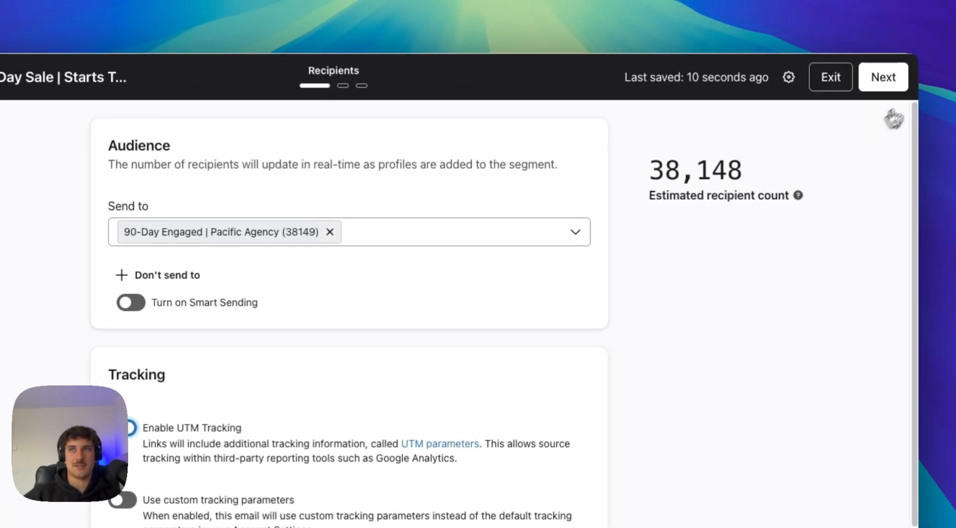
{"action": "left_click", "coordinate": [873, 71]}
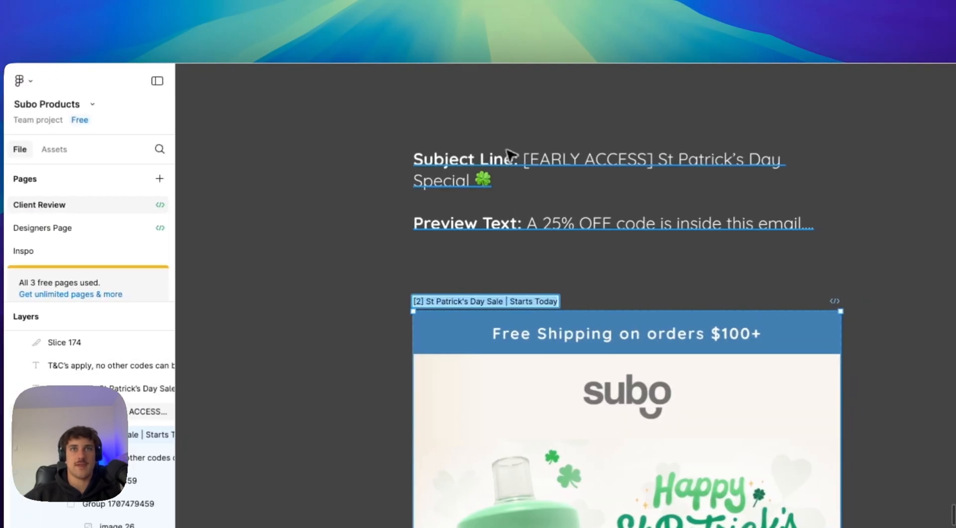
- Copy the subject line from the Figma design into the Klaviyo campaign's subject line: "[EARLY ACCESS] St Patrick’s Day Special 🍀"
{"action": "double_click", "coordinate": [513, 154]}
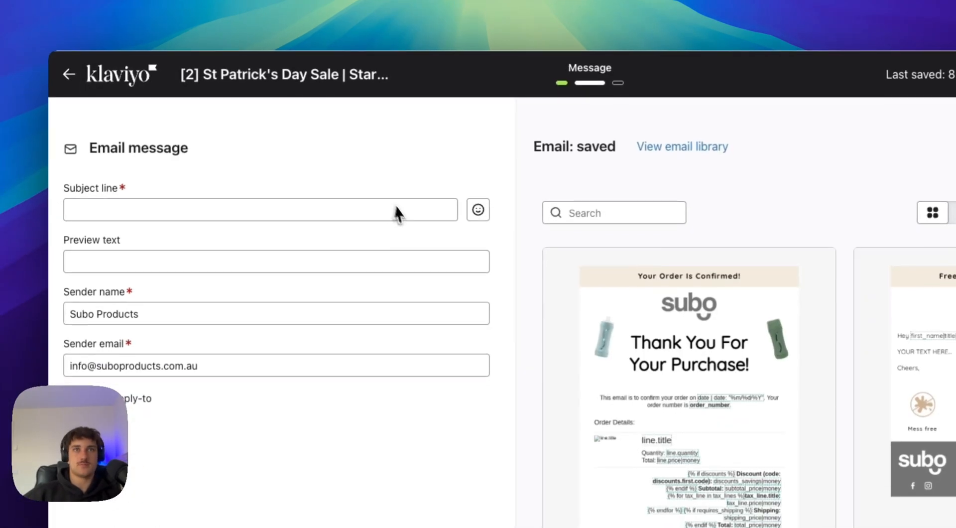
{"action": "left_click", "coordinate": [370, 209]}
{"action": "type", "text": "[EARLY ACCESS] St Patrick’s Day Special 🍀"}
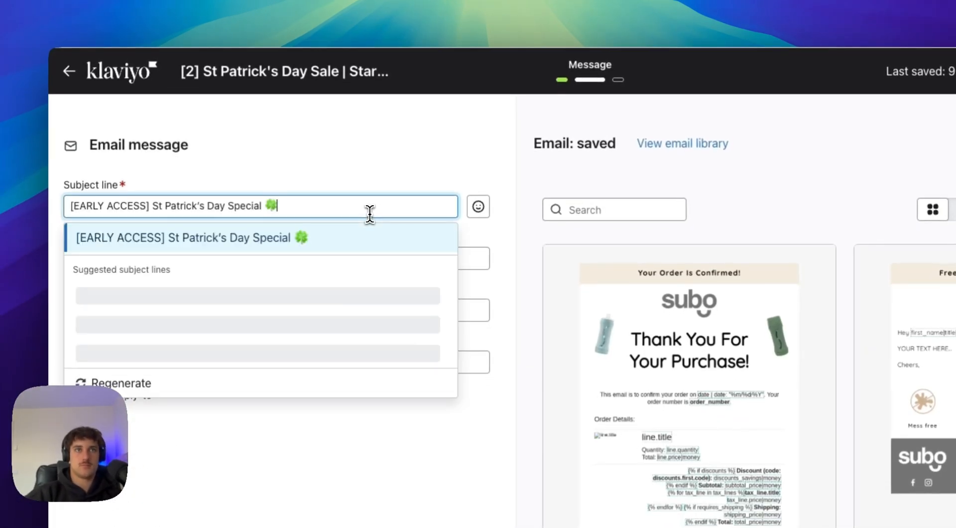
- Copy the preview text from the Figma design into the campaign's preview text: "A 25% OFF code is inside this email...."
{"action": "left_click", "coordinate": [315, 168]}
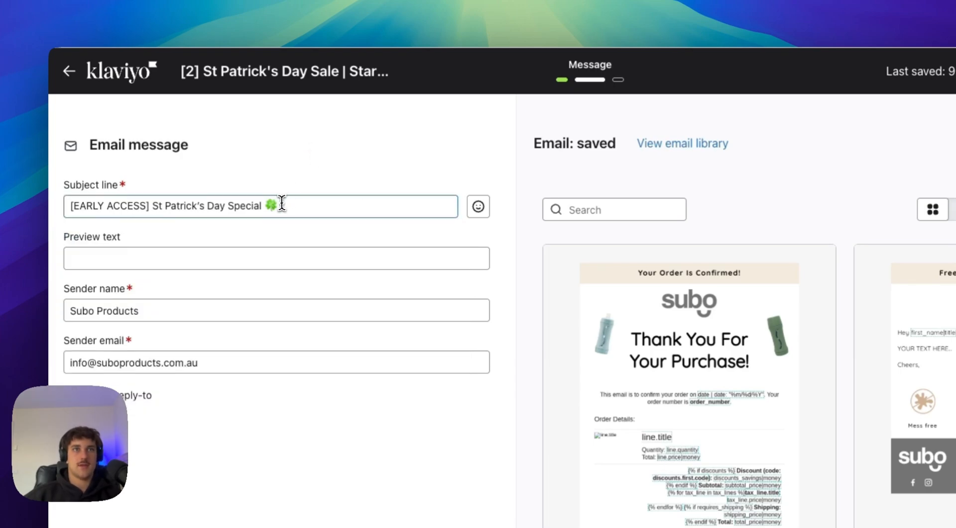
{"action": "left_click", "coordinate": [282, 203]}
{"action": "left_click", "coordinate": [280, 170]}
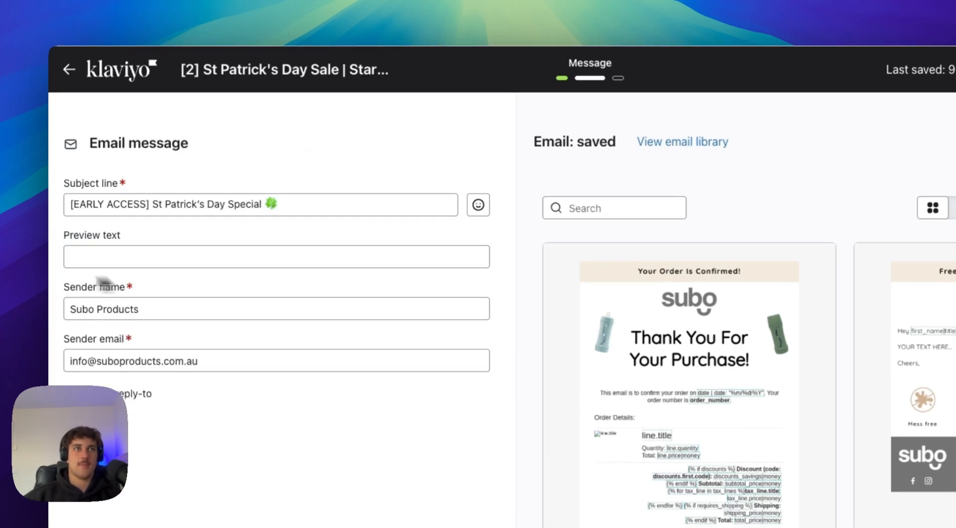
{"action": "key", "text": "ctrl+Tab"}
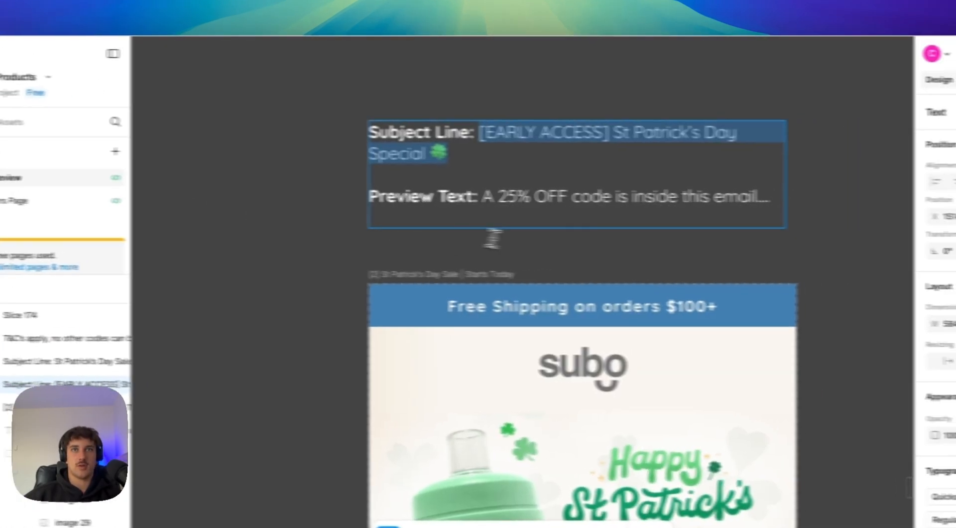
{"action": "left_click_drag", "start_coordinate": [484, 199], "coordinate": [771, 203]}
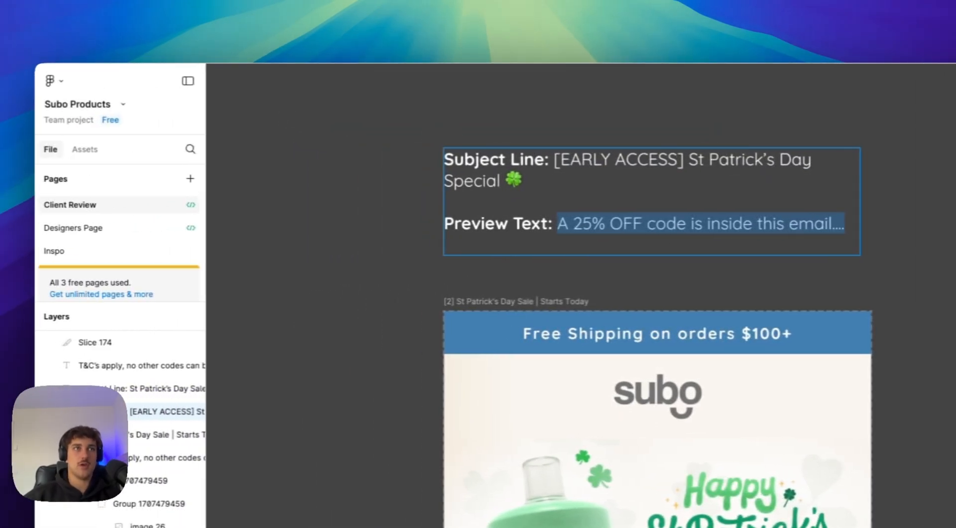
{"action": "key", "text": "ctrl+shift+Tab"}
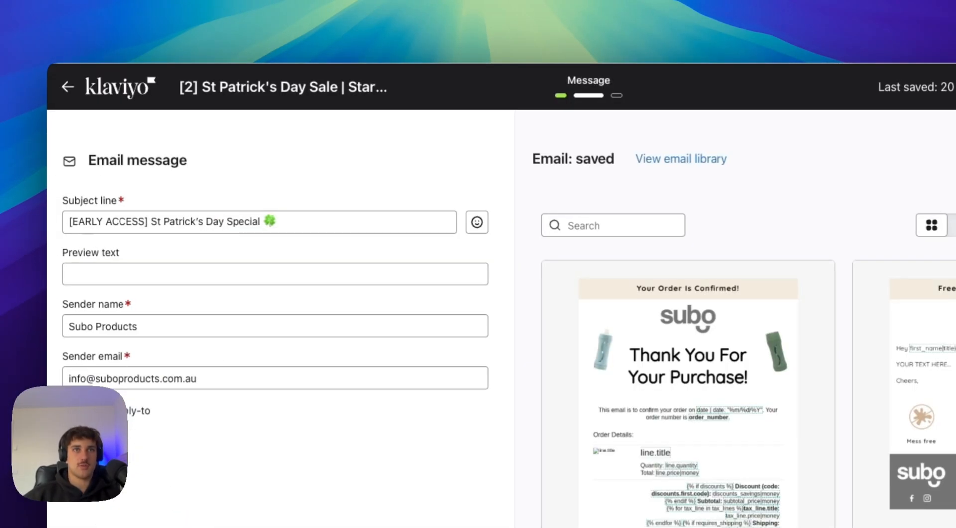
{"action": "right_click", "coordinate": [323, 269]}
{"action": "left_click", "coordinate": [256, 271]}
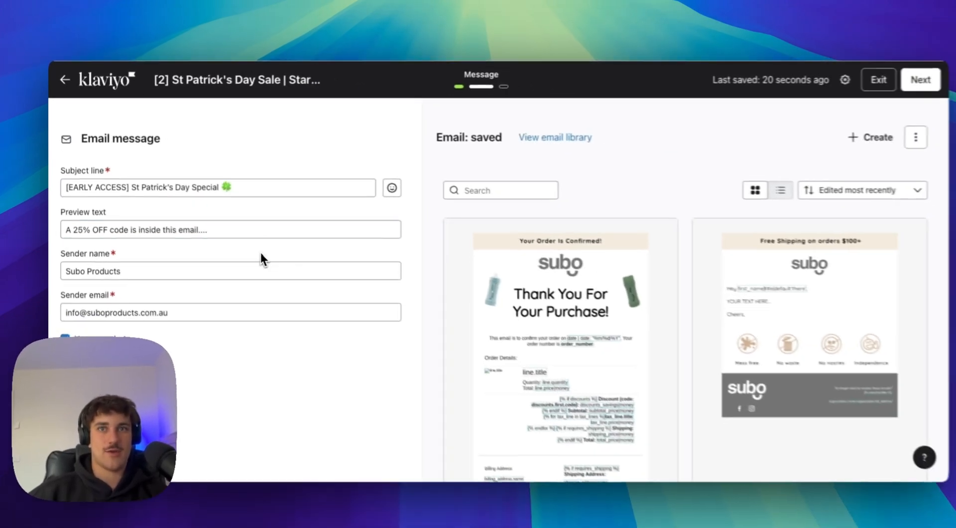
- Browse the saved email templates and use HERO EMAIL TEMPLATE for the campaign
{"action": "scroll", "coordinate": [558, 299], "scroll_direction": "down", "scroll_amount": 10}
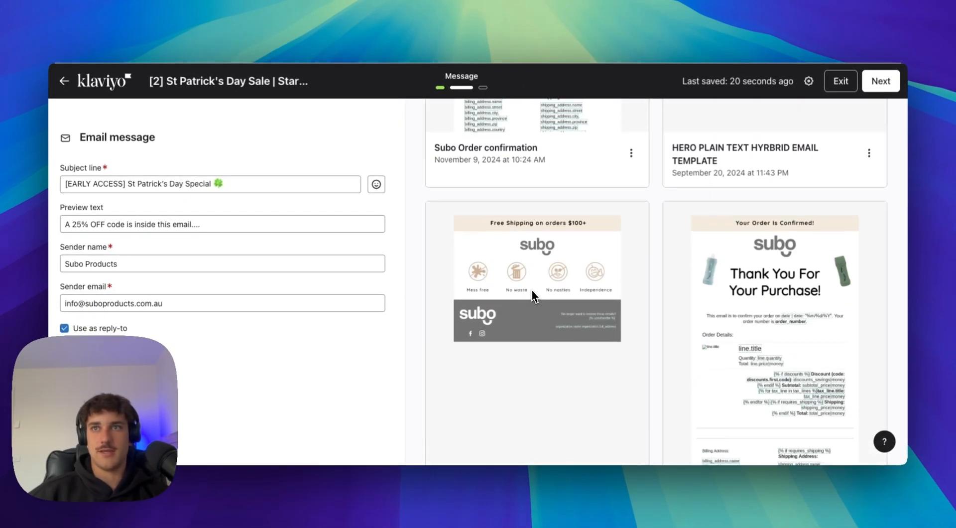
{"action": "scroll", "coordinate": [533, 295], "scroll_direction": "up", "scroll_amount": 10}
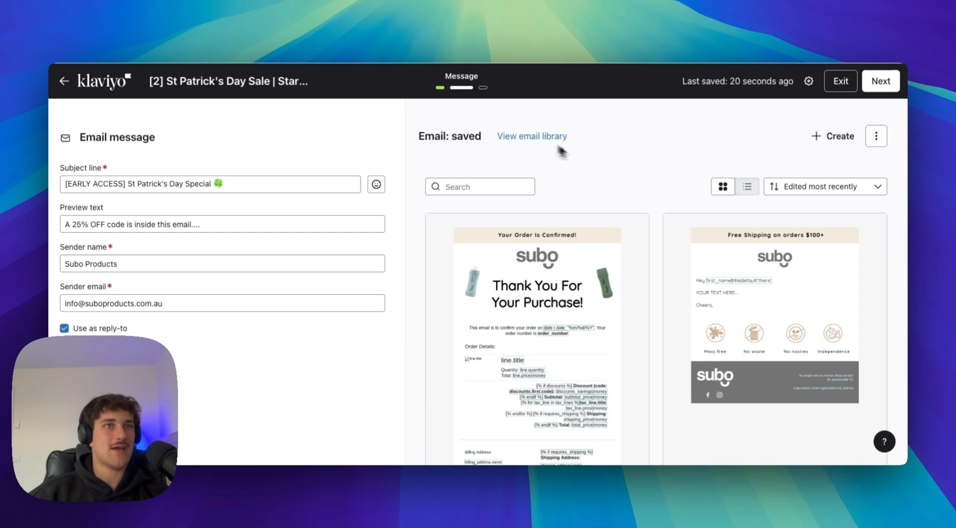
{"action": "scroll", "coordinate": [647, 180], "scroll_direction": "down", "scroll_amount": 10}
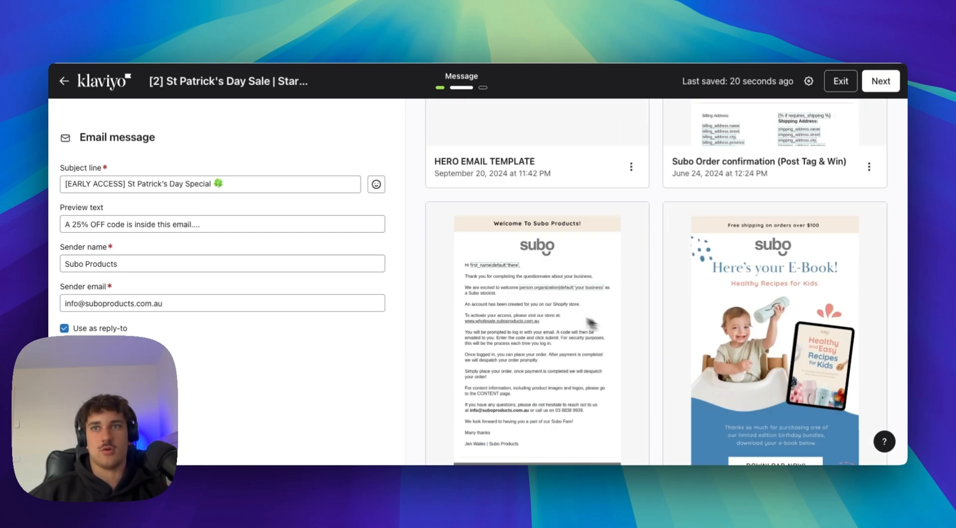
{"action": "scroll", "coordinate": [674, 299], "scroll_direction": "up", "scroll_amount": 10}
{"action": "scroll", "coordinate": [608, 239], "scroll_direction": "down", "scroll_amount": 10}
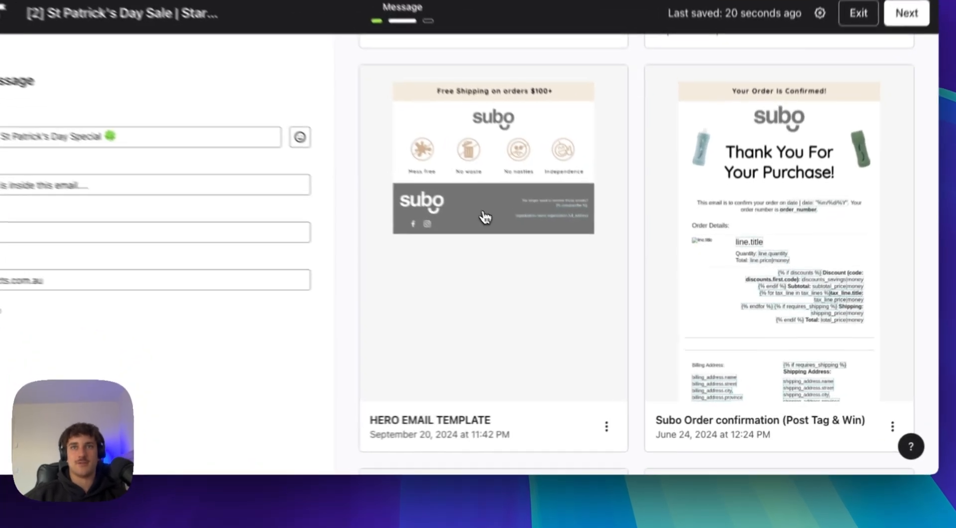
{"action": "left_click", "coordinate": [530, 249]}
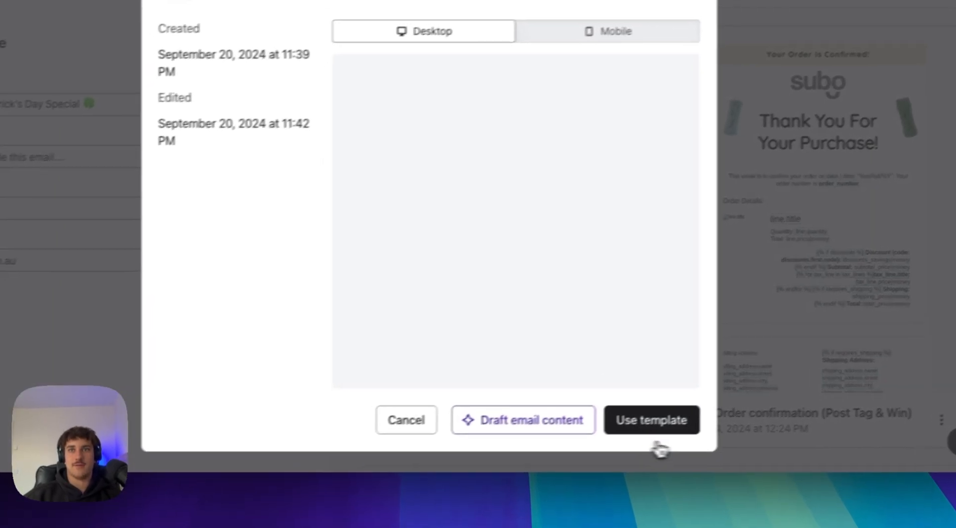
{"action": "left_click", "coordinate": [643, 451]}
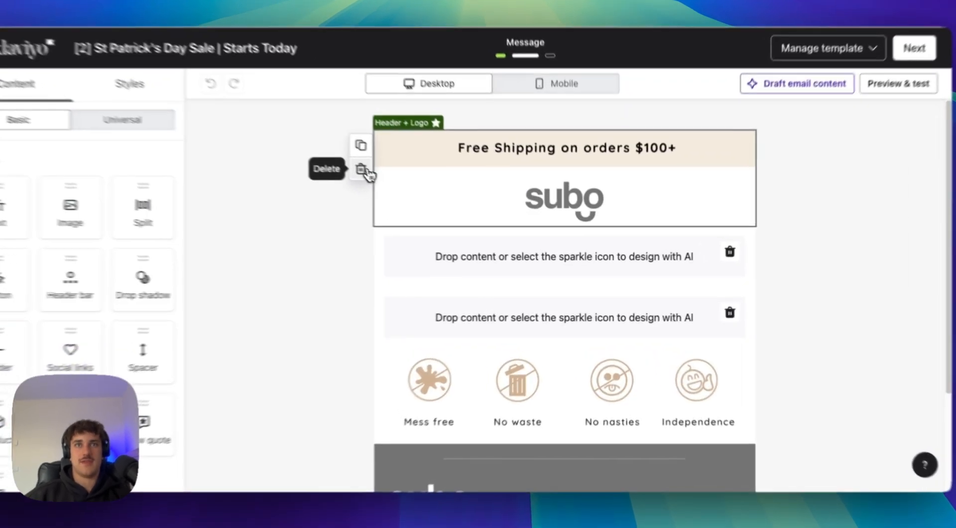
- Delete the Header + Logo content and the empty section it leaves at the start of the email
{"action": "left_click", "coordinate": [397, 185]}
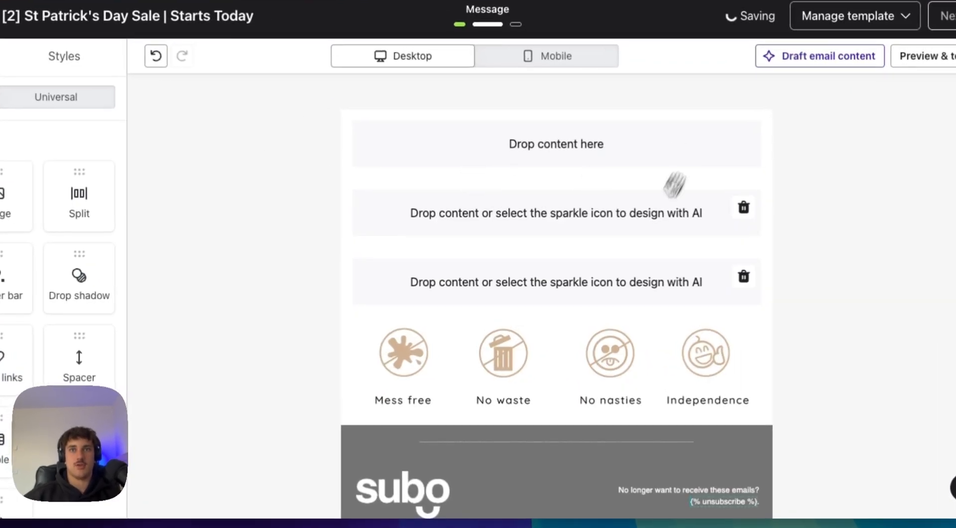
{"action": "scroll", "coordinate": [550, 303], "scroll_direction": "down", "scroll_amount": 3}
{"action": "left_click", "coordinate": [492, 394]}
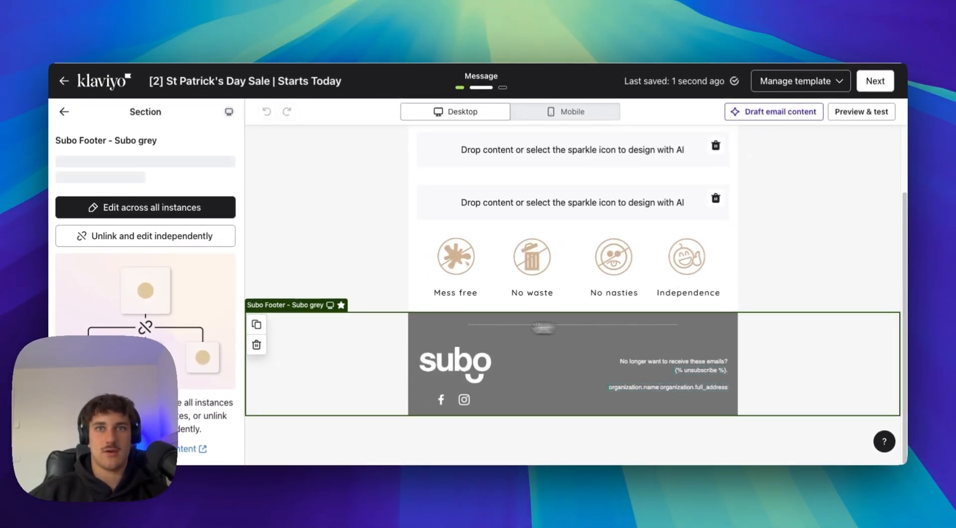
{"action": "scroll", "coordinate": [416, 268], "scroll_direction": "up", "scroll_amount": 2}
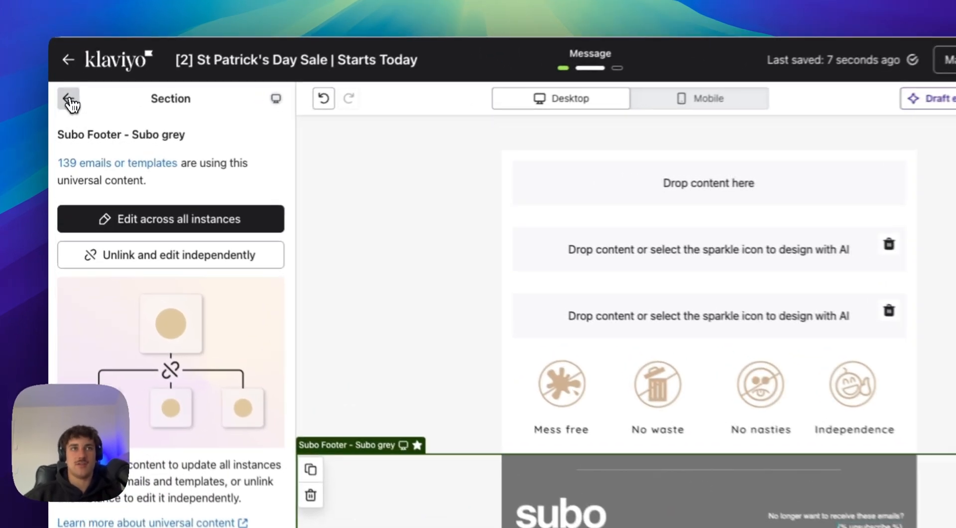
{"action": "left_click", "coordinate": [64, 112]}
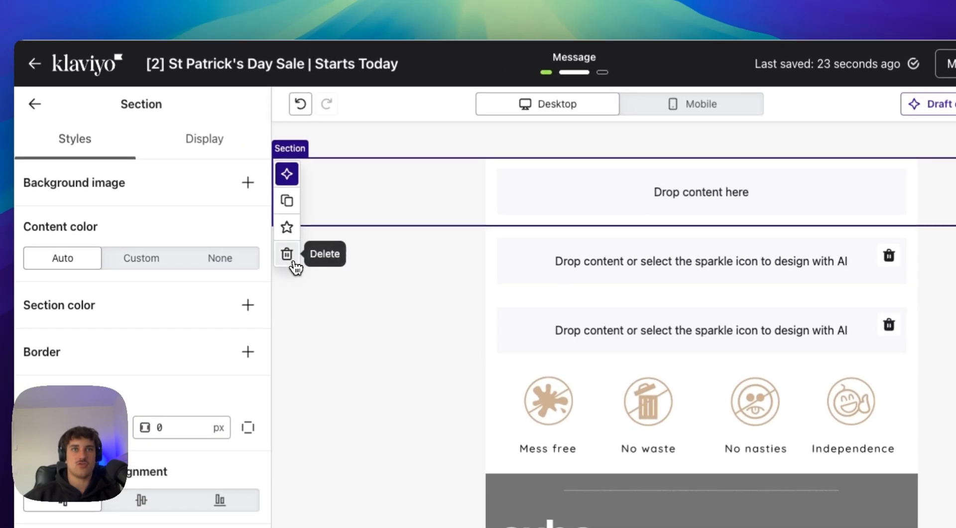
{"action": "left_click", "coordinate": [293, 262]}
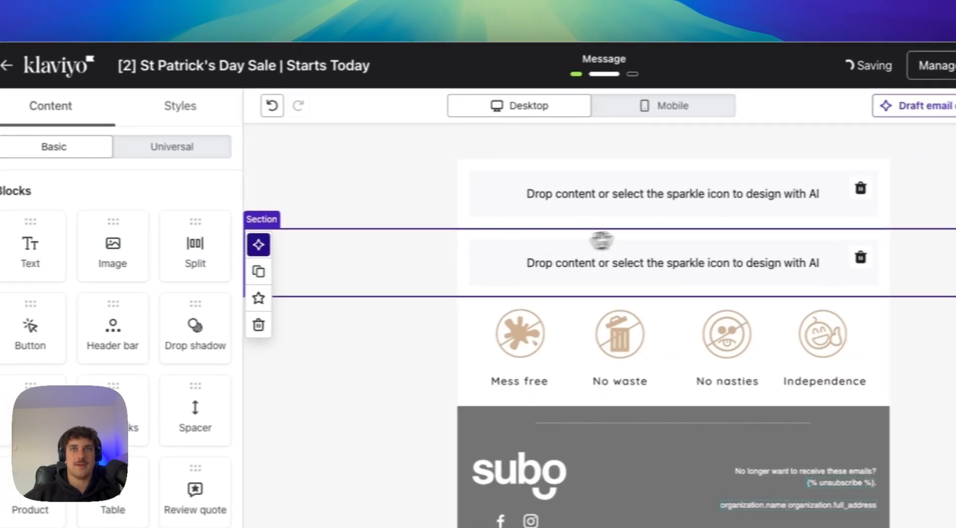
- Add an image block to the first empty section and upload the hero slice "Subo Products Slice 174 (4) (1)" into it
{"action": "left_click", "coordinate": [393, 199]}
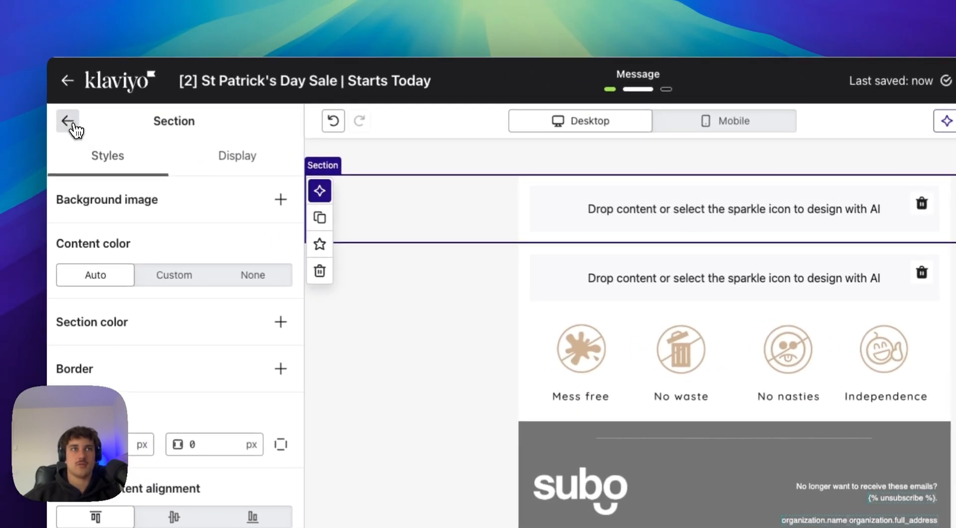
{"action": "left_click", "coordinate": [52, 118]}
{"action": "left_click", "coordinate": [740, 218]}
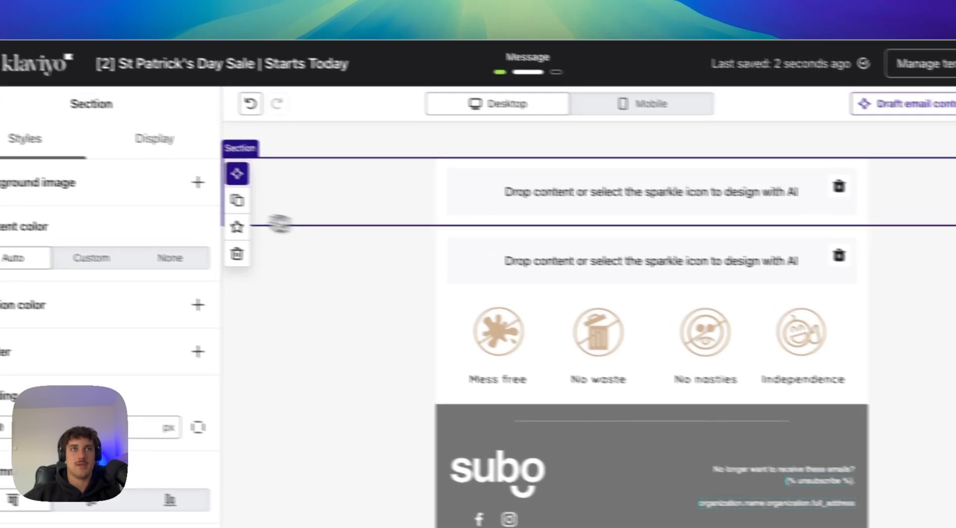
{"action": "scroll", "coordinate": [81, 276], "scroll_direction": "down", "scroll_amount": 3}
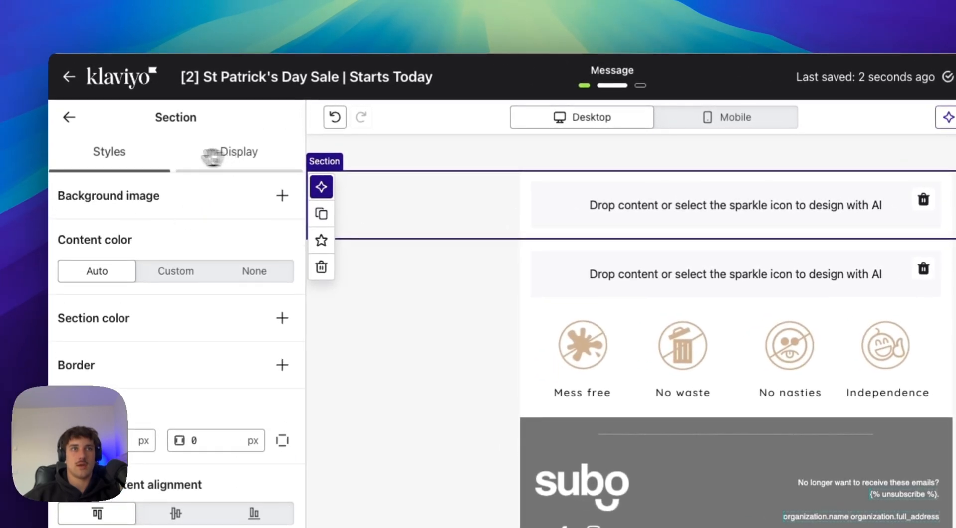
{"action": "left_click_drag", "start_coordinate": [148, 233], "coordinate": [762, 209]}
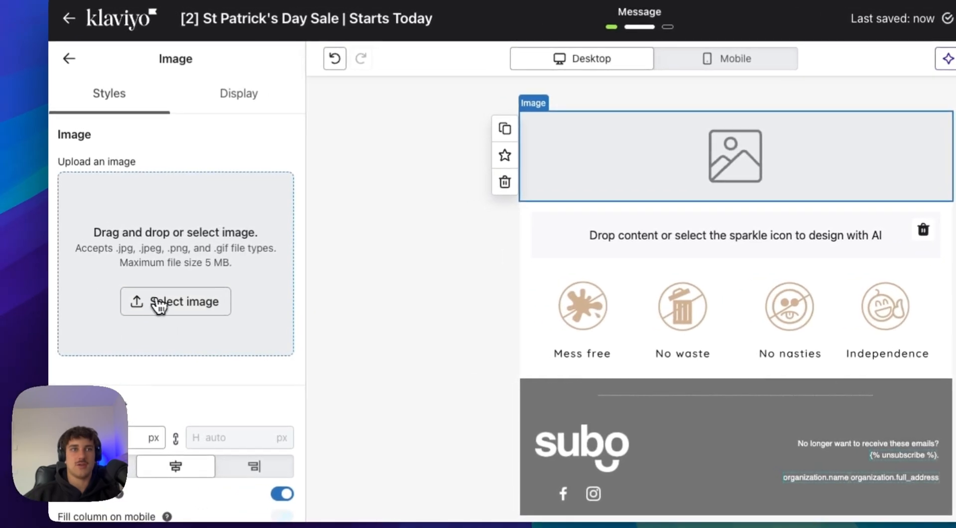
{"action": "left_click", "coordinate": [159, 301]}
{"action": "left_click", "coordinate": [192, 105]}
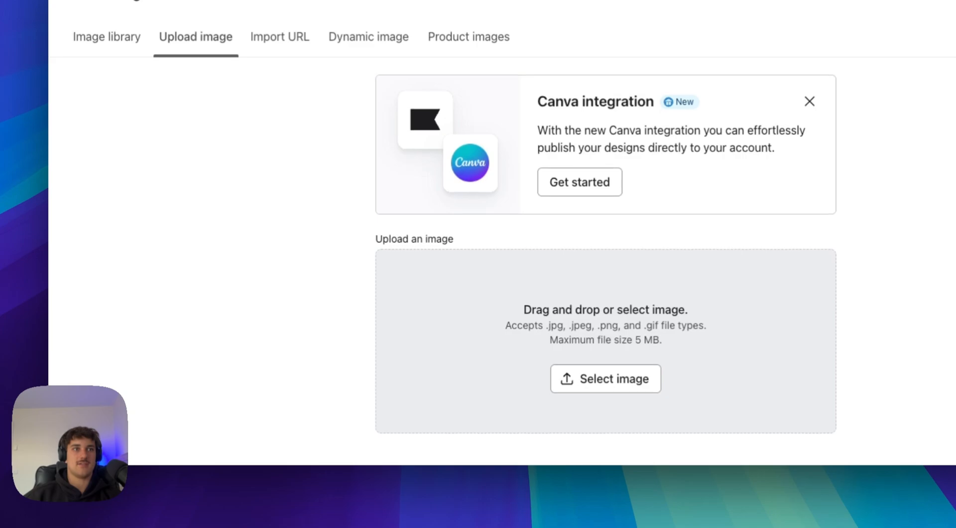
{"action": "left_click_drag", "start_coordinate": [578, 359], "coordinate": [567, 352]}
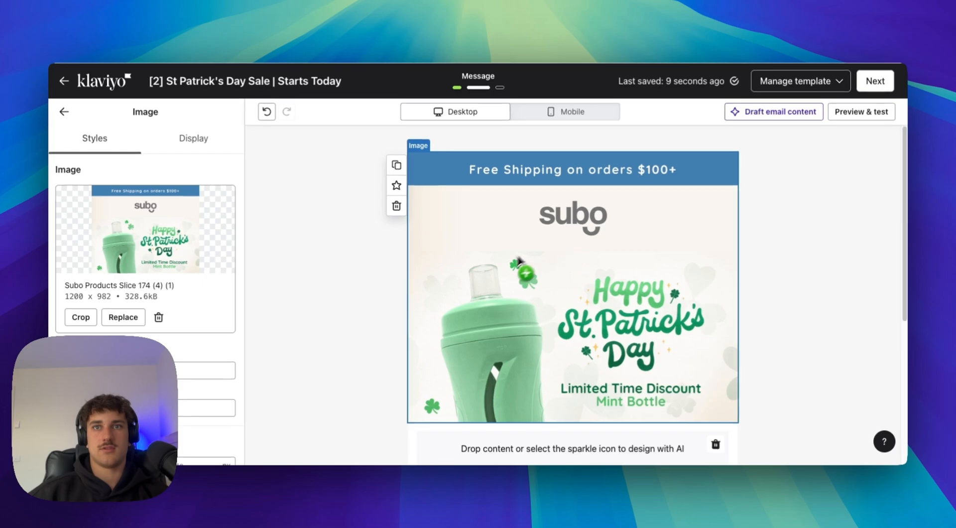
{"action": "left_click_drag", "start_coordinate": [517, 259], "coordinate": [452, 293]}
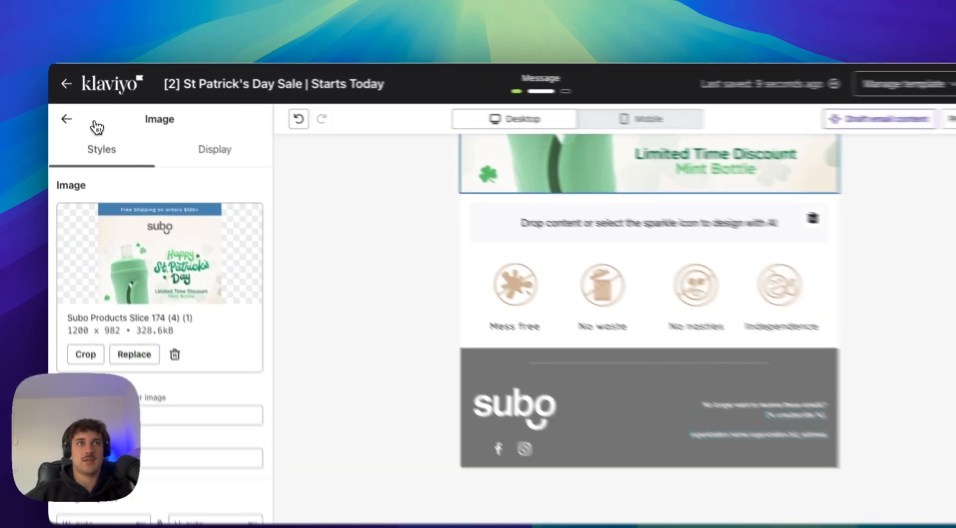
- Add three image blocks between the hero image and the trust icons
{"action": "left_click", "coordinate": [64, 111]}
{"action": "left_click_drag", "start_coordinate": [143, 223], "coordinate": [547, 204]}
{"action": "left_click", "coordinate": [66, 121]}
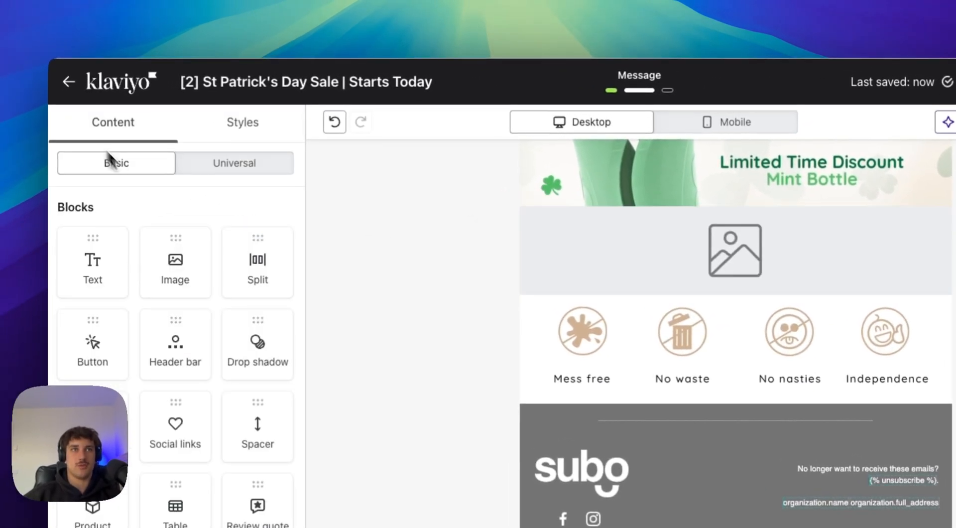
{"action": "left_click_drag", "start_coordinate": [383, 288], "coordinate": [657, 298]}
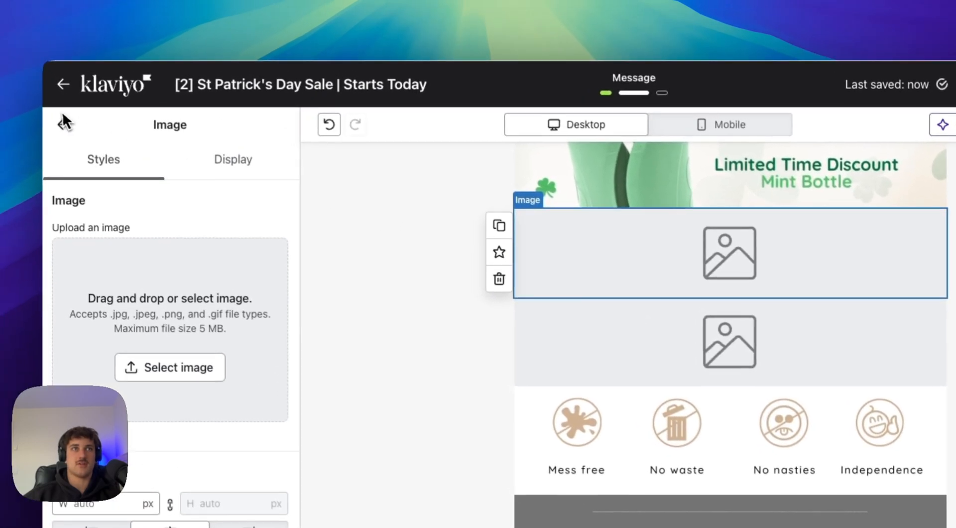
{"action": "left_click", "coordinate": [65, 122]}
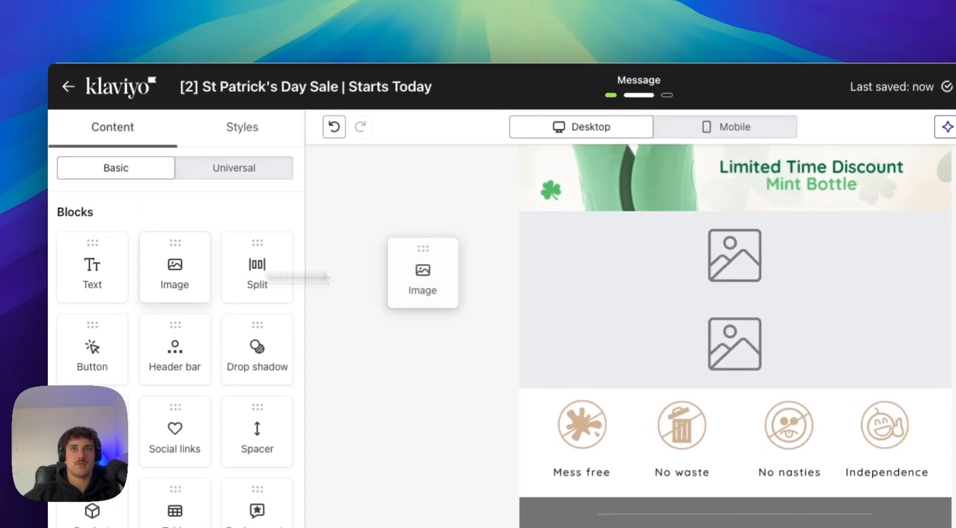
{"action": "left_click_drag", "start_coordinate": [423, 273], "coordinate": [735, 251]}
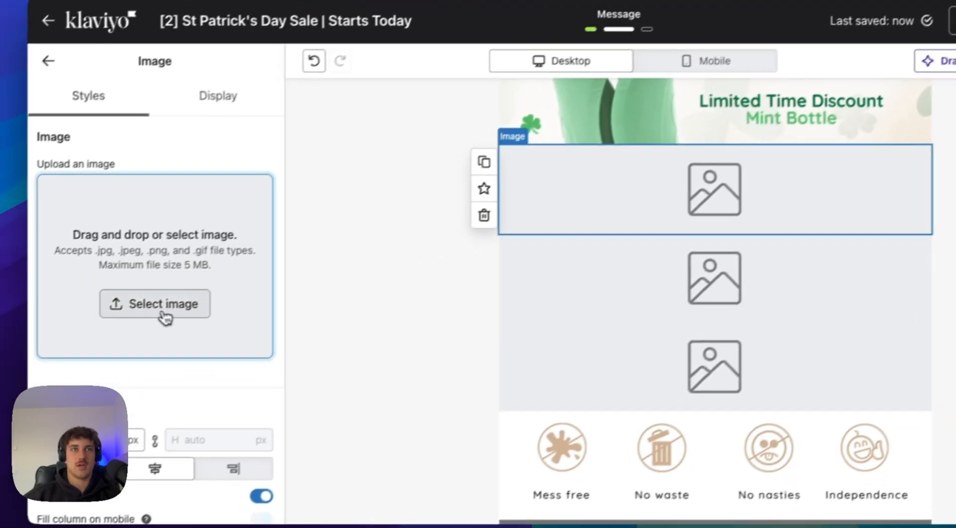
- Upload the "Slice 174 (3) (1)" discount-code slice into the image block directly beneath the hero image
{"action": "left_click", "coordinate": [147, 362]}
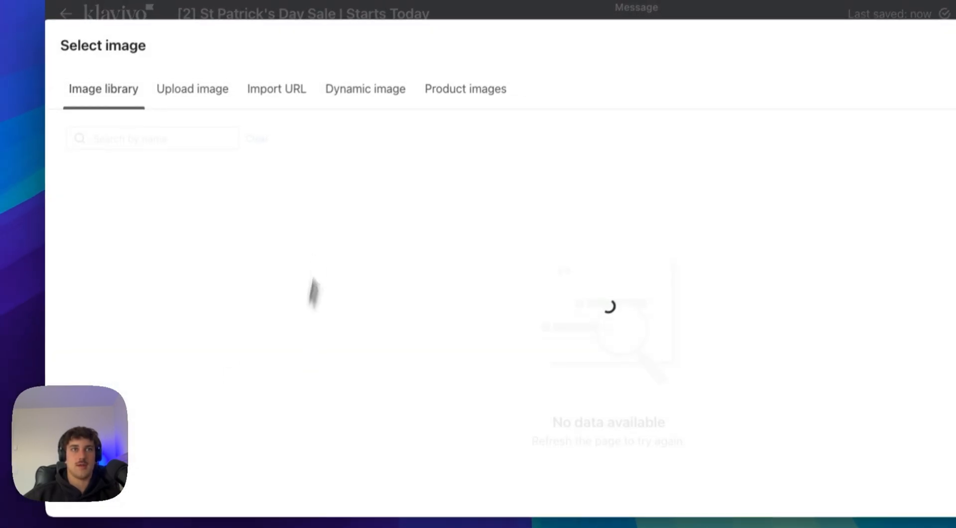
{"action": "left_click", "coordinate": [184, 159]}
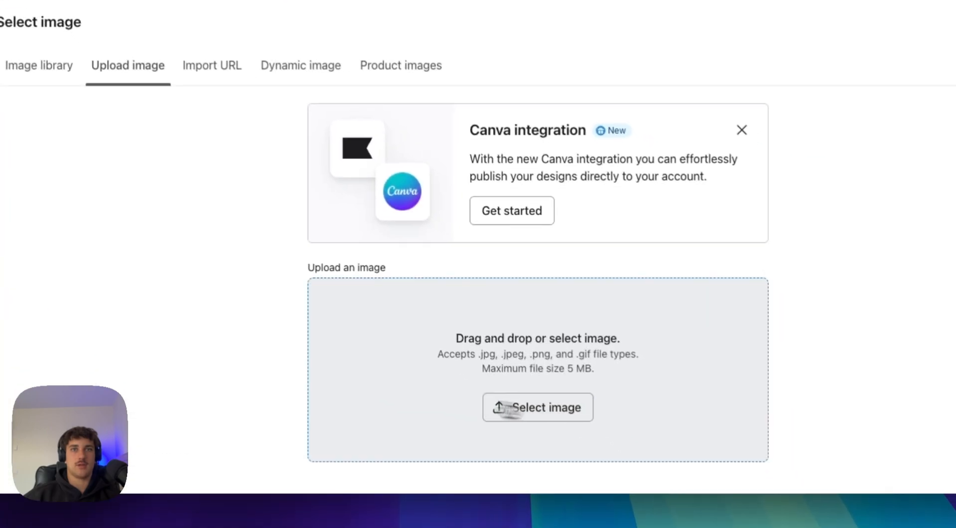
{"action": "left_click_drag", "start_coordinate": [40, 176], "coordinate": [626, 414]}
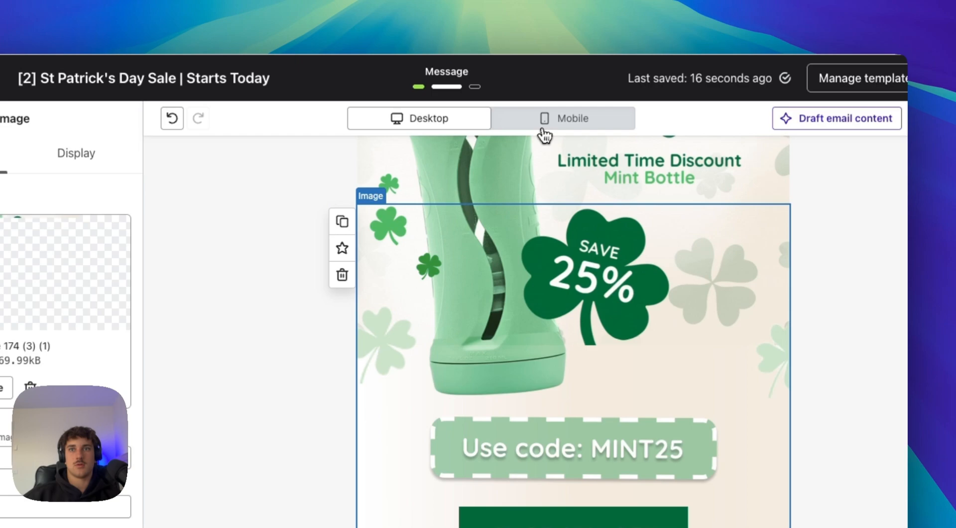
- Preview the email in the mobile layout, checking the hero and discount-code slices against each other
{"action": "left_click", "coordinate": [544, 127]}
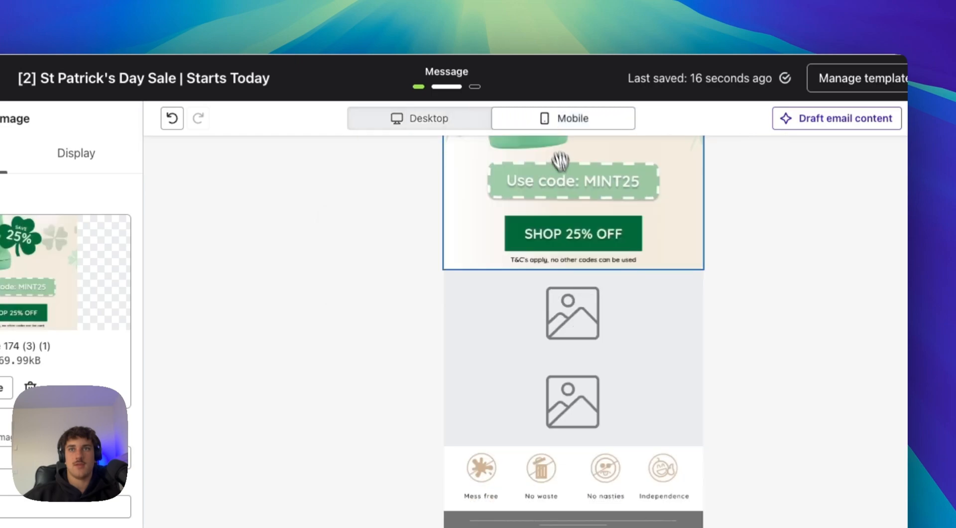
{"action": "scroll", "coordinate": [498, 279], "scroll_direction": "up", "scroll_amount": 10}
{"action": "left_click", "coordinate": [319, 275]}
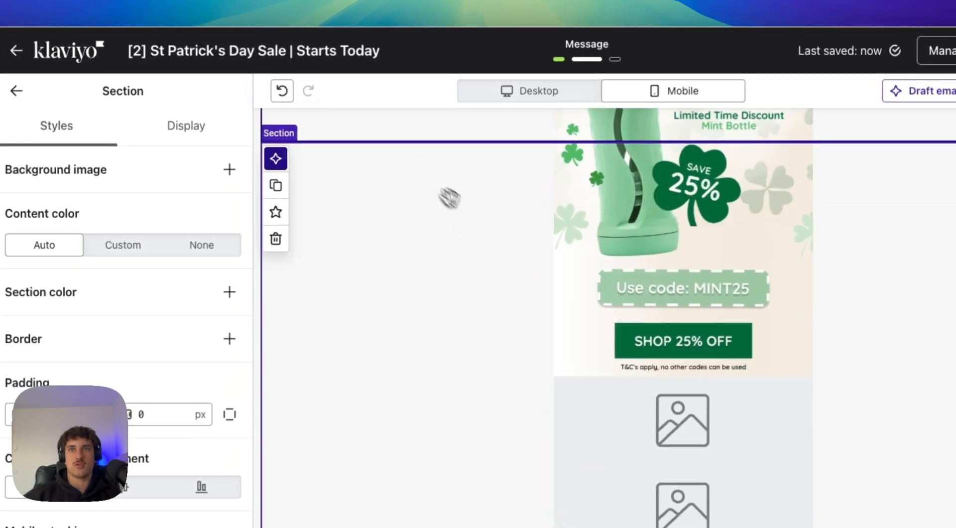
{"action": "scroll", "coordinate": [583, 232], "scroll_direction": "down", "scroll_amount": 15}
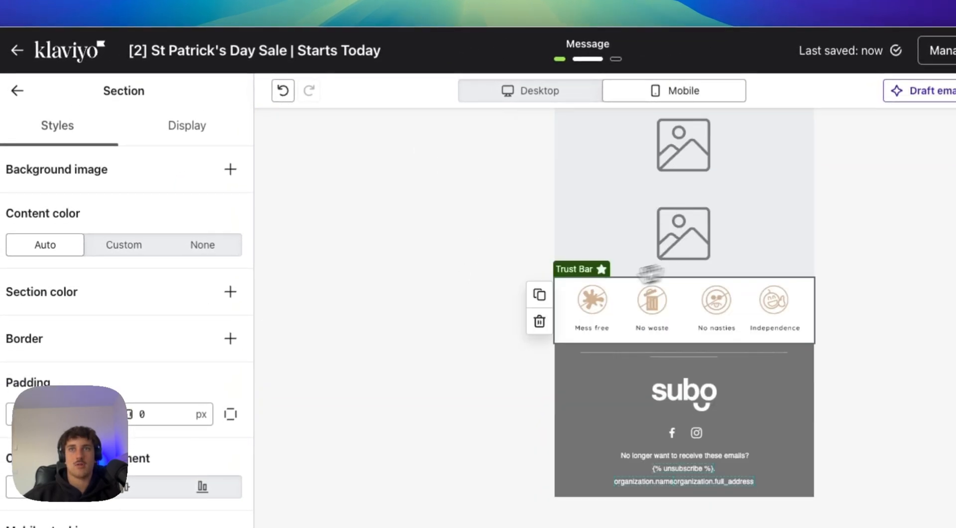
- Upload the "Subo Products Slice 174 (1) (1)" reviews slice into the empty image block beneath the discount-code image
{"action": "left_click", "coordinate": [612, 203]}
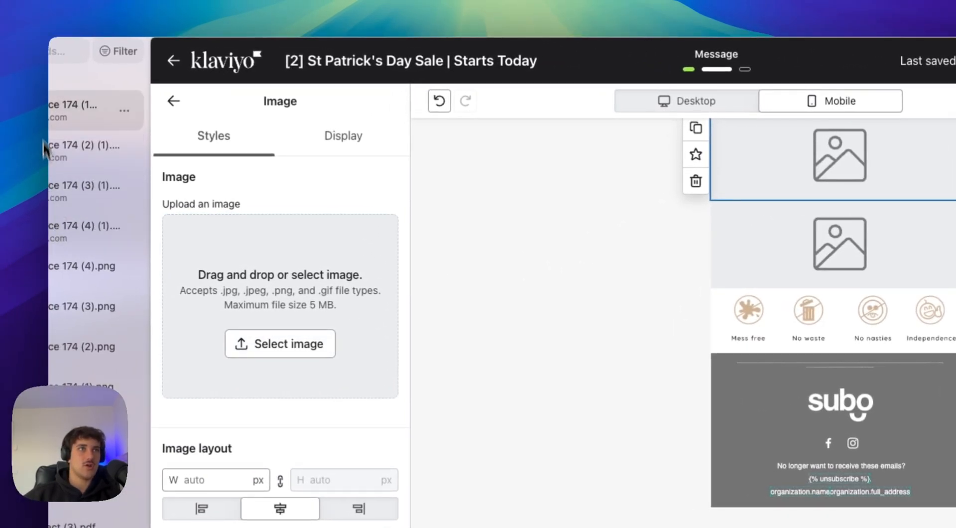
{"action": "left_click_drag", "start_coordinate": [46, 113], "coordinate": [304, 319]}
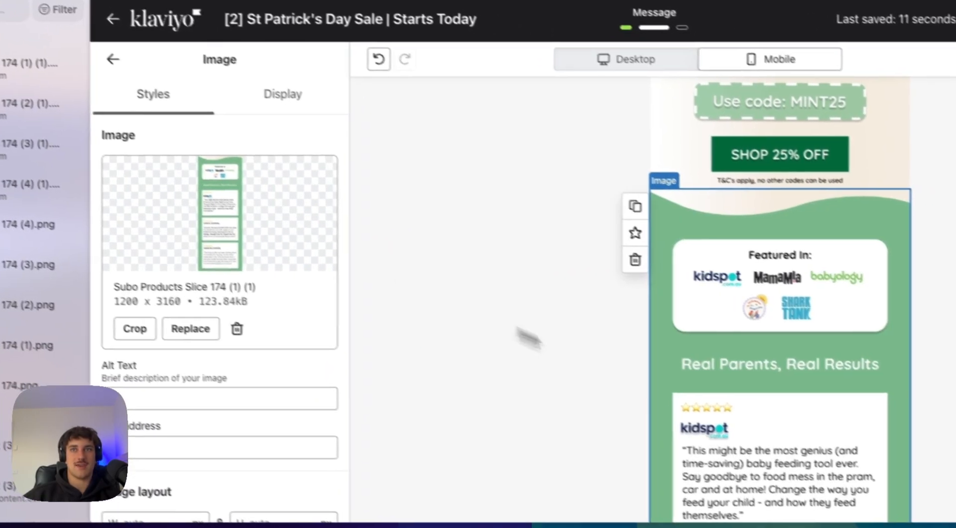
{"action": "scroll", "coordinate": [528, 335], "scroll_direction": "down", "scroll_amount": 5}
- Upload the "Subo Products Slice 174 (2) (1)" Mint Bottle slice into the remaining empty image block above the trust icons
{"action": "left_click", "coordinate": [92, 56]}
{"action": "scroll", "coordinate": [694, 284], "scroll_direction": "down", "scroll_amount": 10}
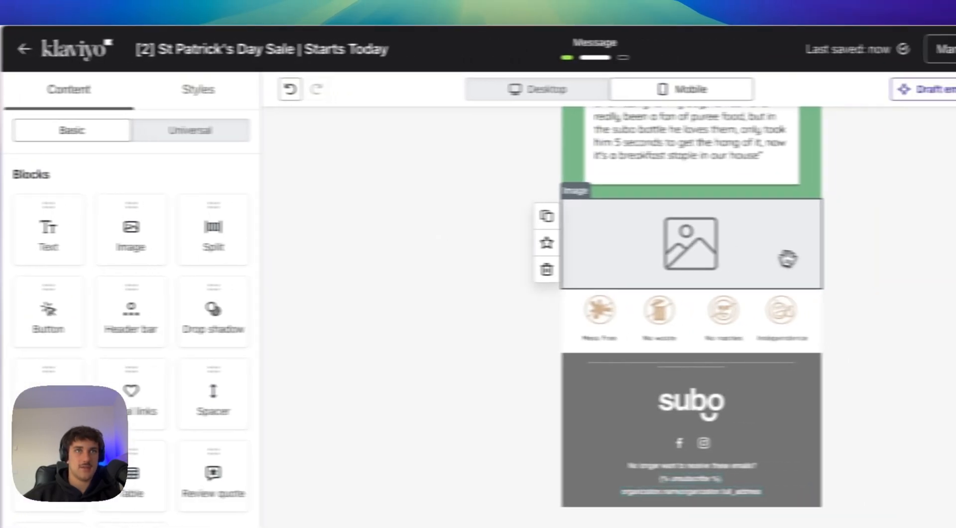
{"action": "left_click", "coordinate": [926, 259]}
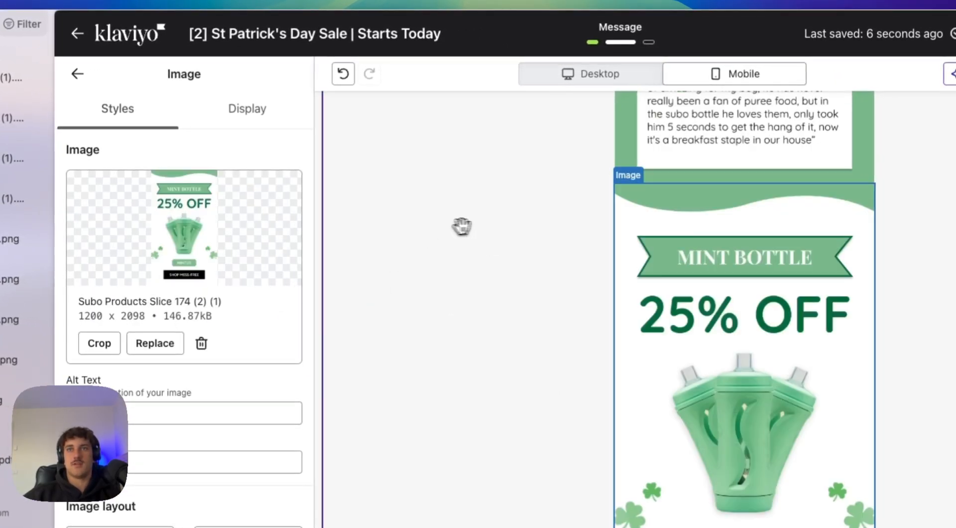
{"action": "scroll", "coordinate": [473, 289], "scroll_direction": "down", "scroll_amount": 10}
{"action": "scroll", "coordinate": [488, 296], "scroll_direction": "up", "scroll_amount": 20}
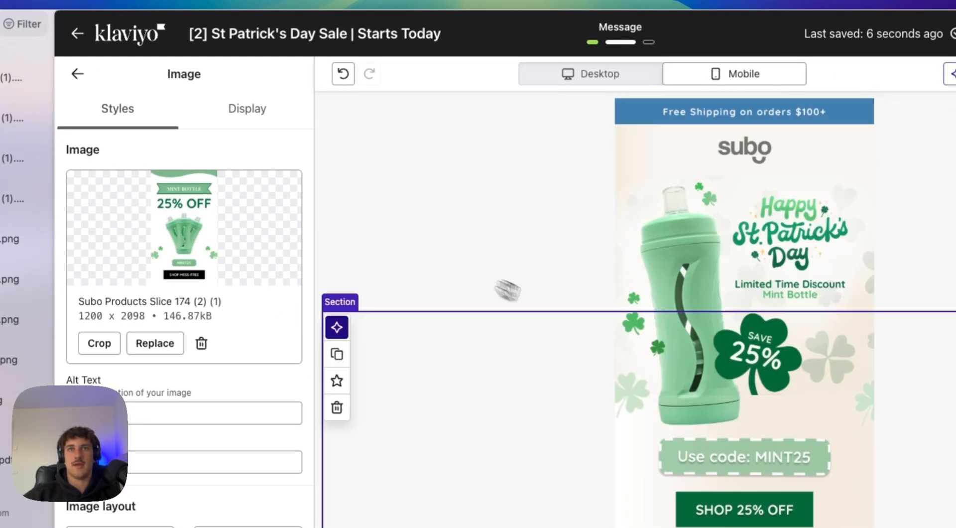
- Delete the empty "Drop content here" section above the hero image
{"action": "left_click", "coordinate": [551, 369]}
{"action": "left_click", "coordinate": [591, 76]}
{"action": "left_click", "coordinate": [727, 73]}
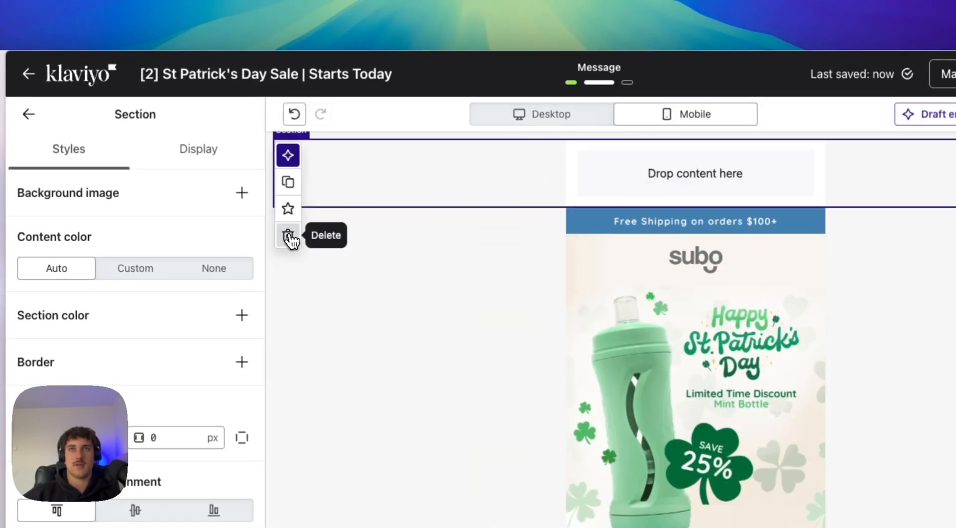
{"action": "left_click", "coordinate": [289, 236]}
{"action": "scroll", "coordinate": [592, 239], "scroll_direction": "down", "scroll_amount": 10}
{"action": "scroll", "coordinate": [595, 259], "scroll_direction": "up", "scroll_amount": 10}
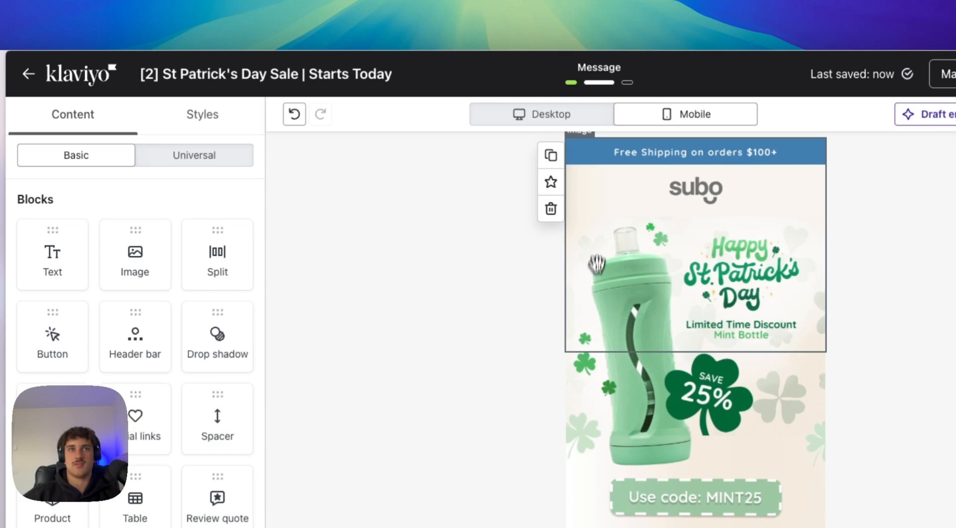
- Set the hero image's alt text to "Happy St. Patricks Day"
{"action": "left_click", "coordinate": [634, 239]}
{"action": "left_click", "coordinate": [44, 448]}
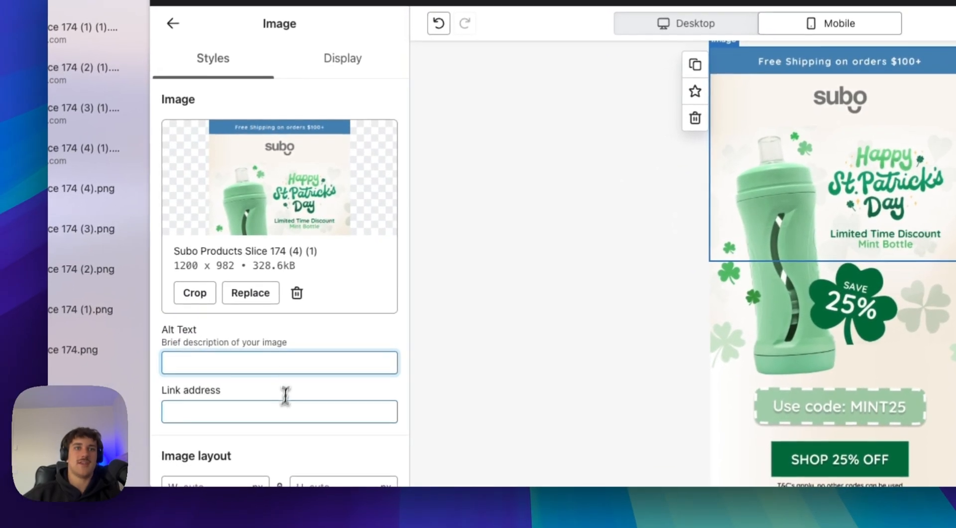
{"action": "left_click", "coordinate": [270, 402]}
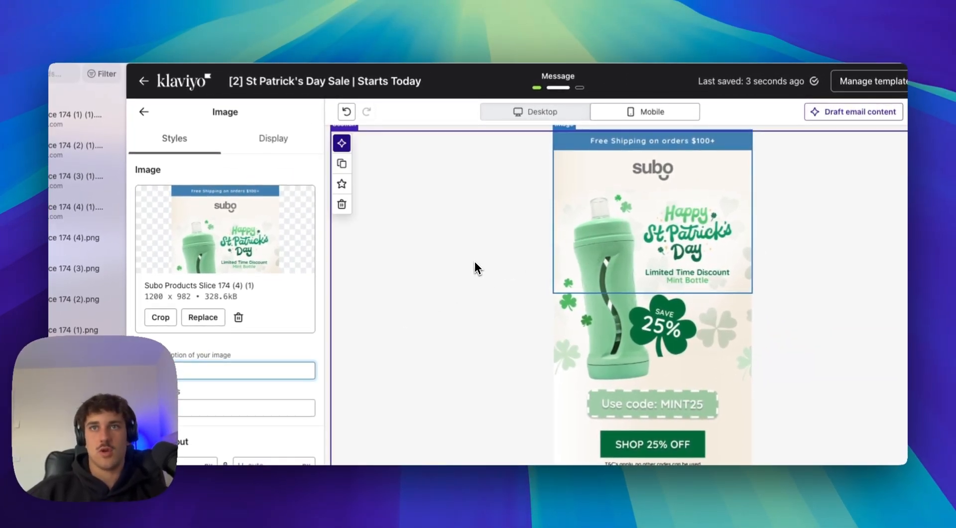
{"action": "scroll", "coordinate": [479, 290], "scroll_direction": "down", "scroll_amount": 1}
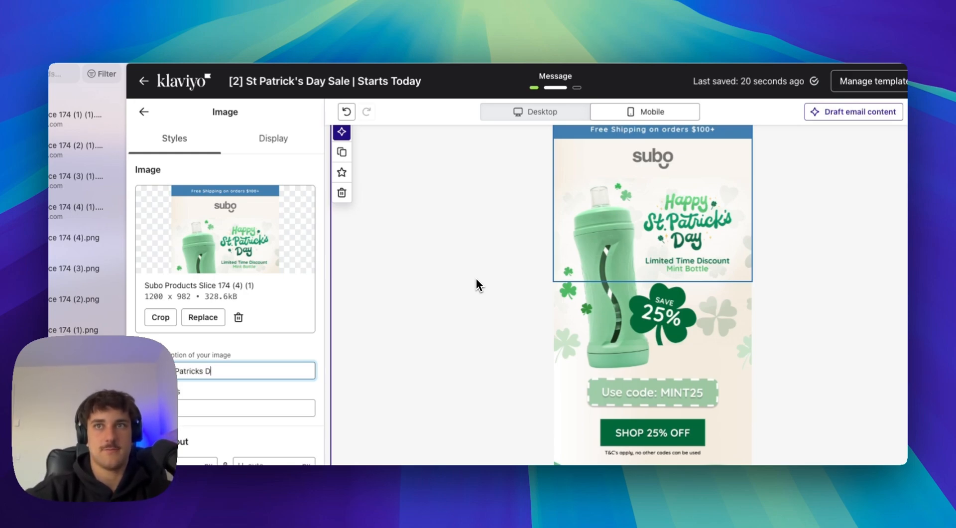
{"action": "type", "text": "y"}
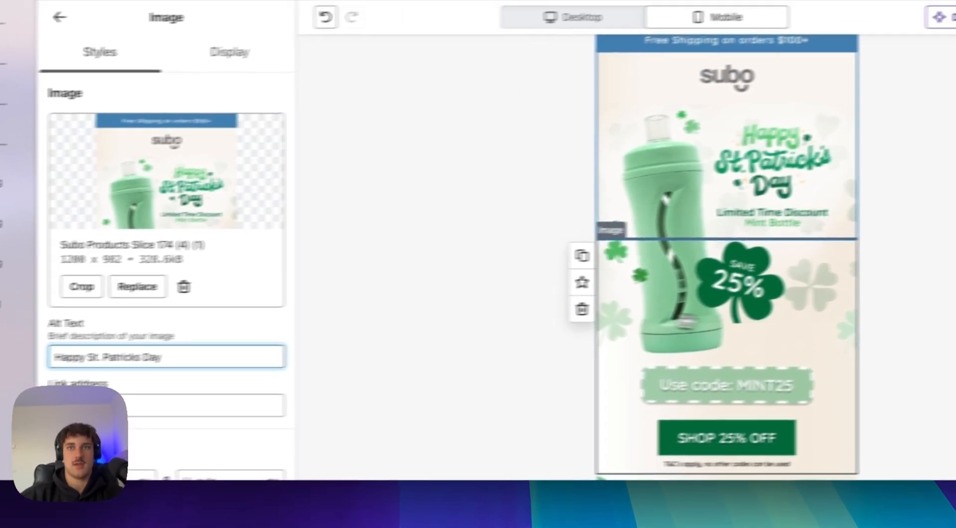
- Set the alt text of the discount-code image to "MINT25"
{"action": "left_click", "coordinate": [732, 324]}
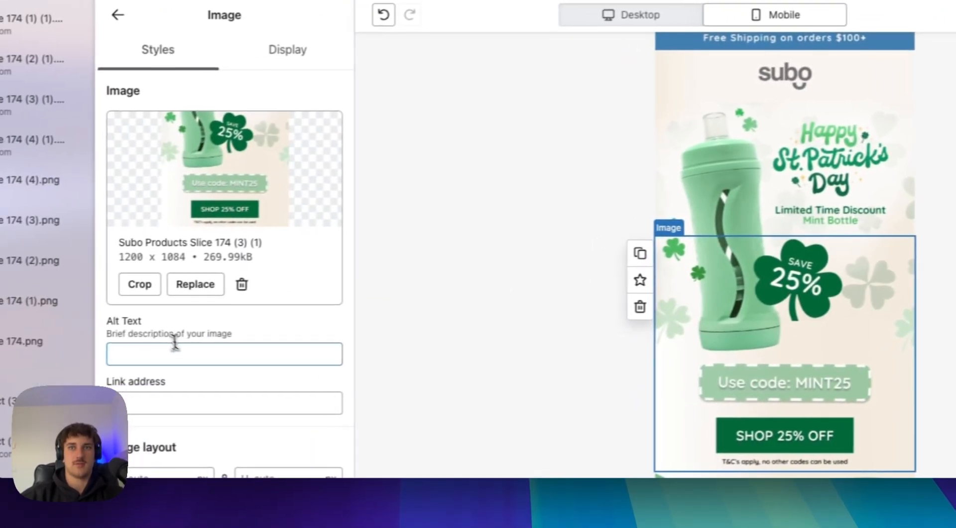
{"action": "left_click", "coordinate": [176, 353]}
{"action": "scroll", "coordinate": [179, 355], "scroll_direction": "down", "scroll_amount": 1}
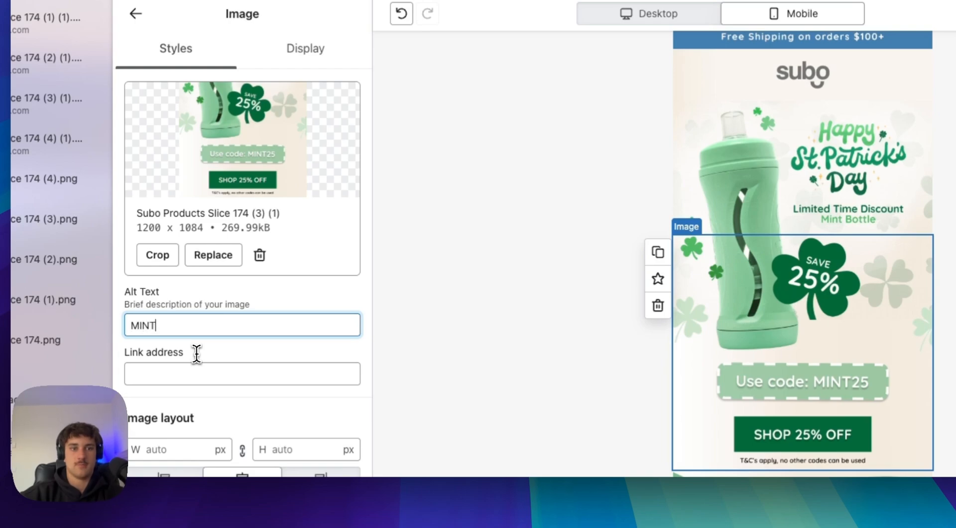
{"action": "scroll", "coordinate": [667, 332], "scroll_direction": "down", "scroll_amount": 3}
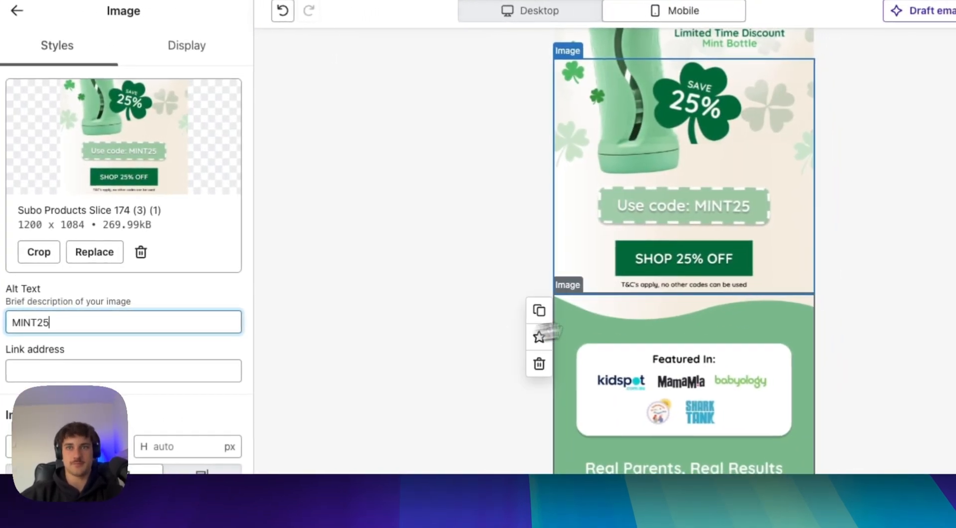
- Set the alt text of the press logos and reviews image to "Featured In"
{"action": "left_click", "coordinate": [835, 316]}
{"action": "scroll", "coordinate": [835, 316], "scroll_direction": "down", "scroll_amount": 2}
{"action": "left_click", "coordinate": [63, 353]}
{"action": "type", "text": "Featur"}
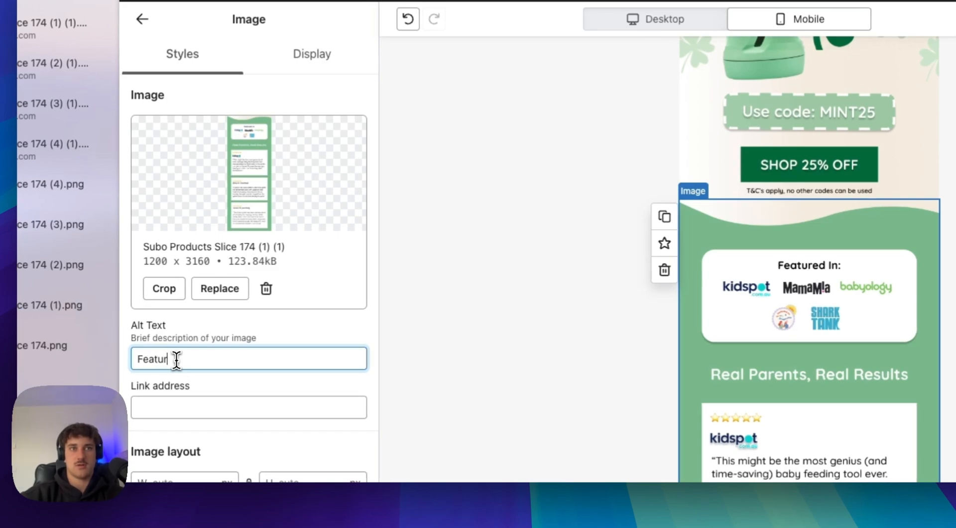
{"action": "type", "text": "ed In"}
- Set the alt text of the 25% off product image beneath the reviews to "Mint Bottle"
{"action": "scroll", "coordinate": [515, 280], "scroll_direction": "down", "scroll_amount": 10}
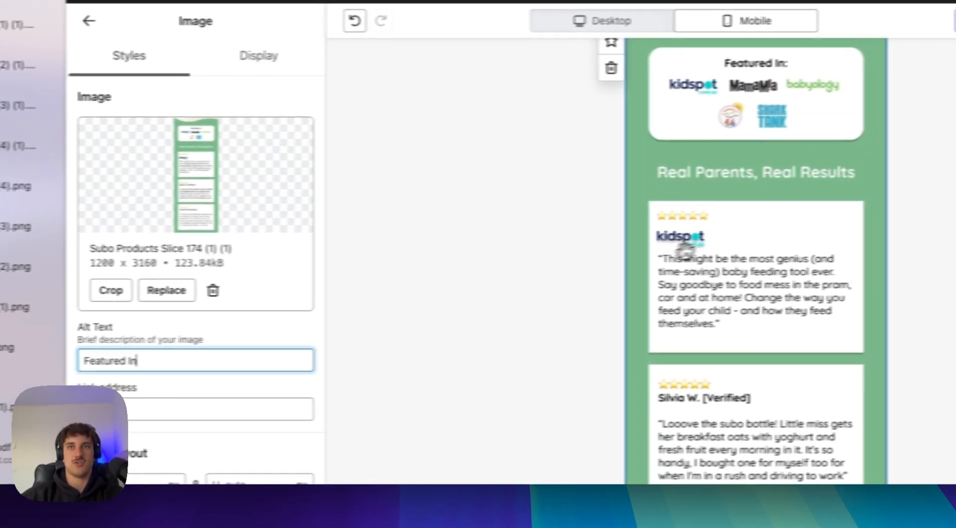
{"action": "left_click", "coordinate": [124, 362]}
{"action": "type", "text": "Mint"}
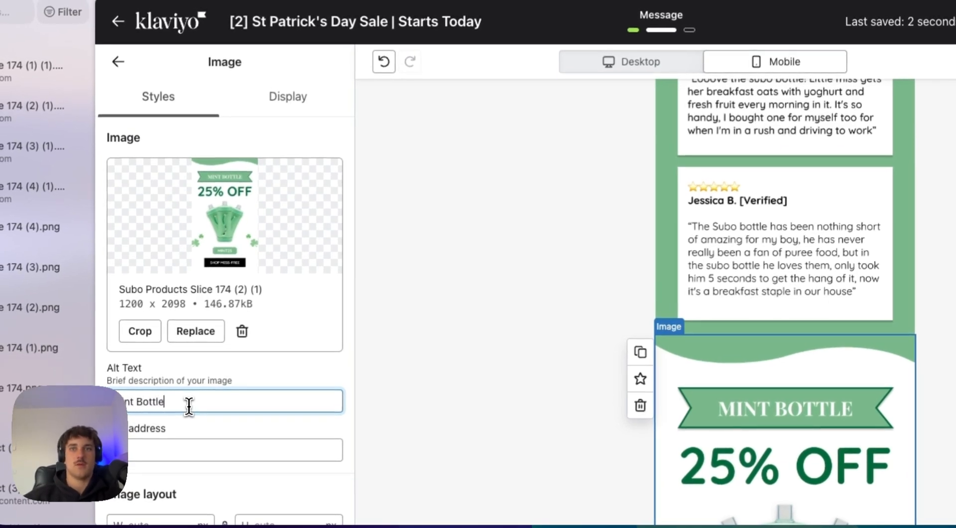
{"action": "left_click", "coordinate": [485, 151]}
- Look through the assembled email and open the Subo store website in a new browser tab
{"action": "scroll", "coordinate": [697, 244], "scroll_direction": "up", "scroll_amount": 20}
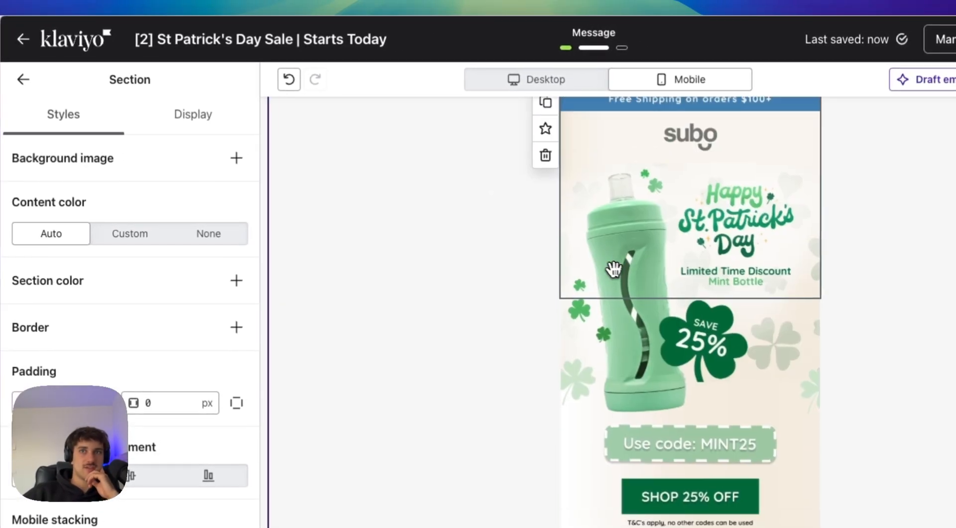
{"action": "scroll", "coordinate": [698, 249], "scroll_direction": "down", "scroll_amount": 15}
{"action": "scroll", "coordinate": [408, 254], "scroll_direction": "down", "scroll_amount": 6}
{"action": "scroll", "coordinate": [479, 238], "scroll_direction": "up", "scroll_amount": 20}
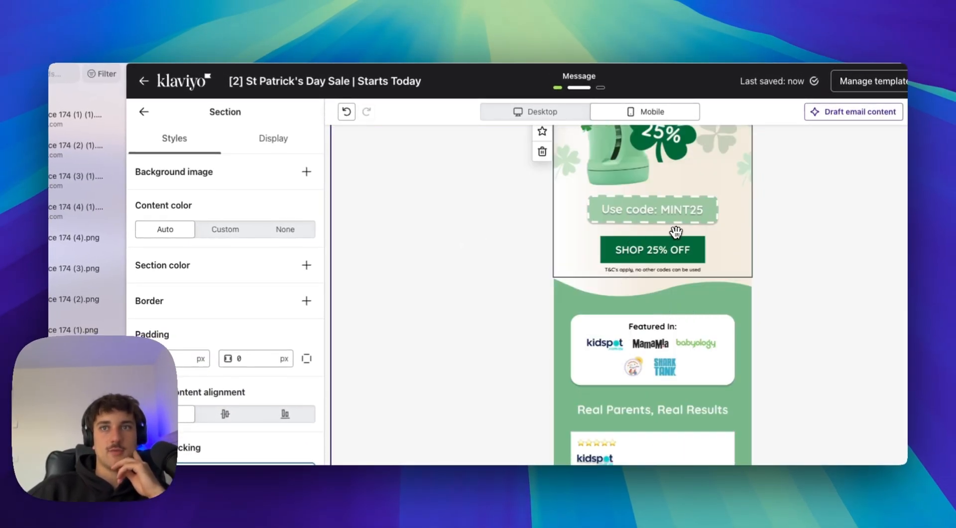
{"action": "scroll", "coordinate": [495, 232], "scroll_direction": "up", "scroll_amount": 3}
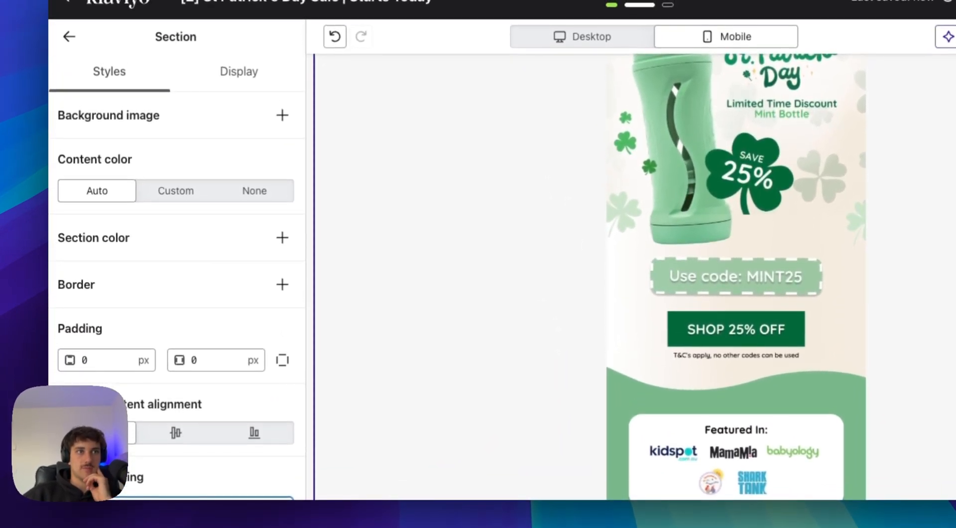
{"action": "key", "text": "super+t"}
{"action": "key", "text": "Return"}
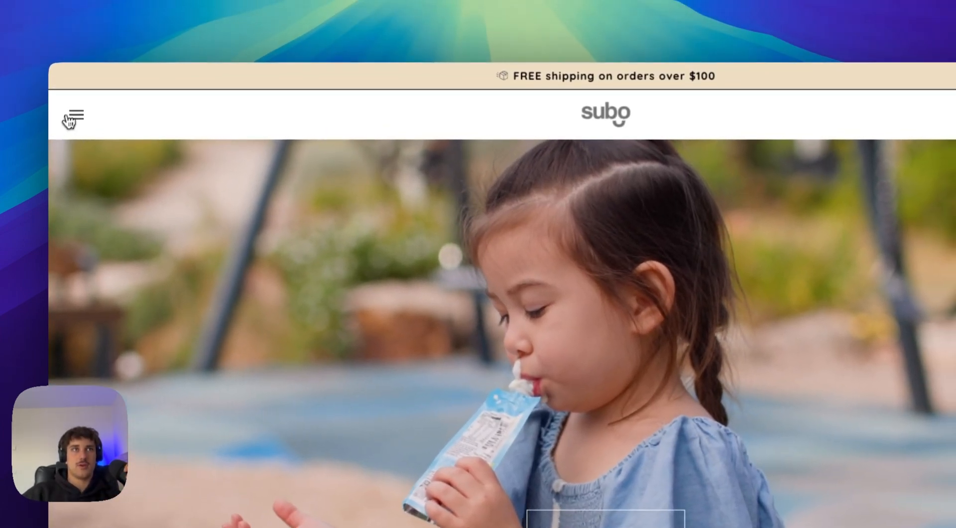
- On the store's Food bottles page, choose the mint green colour, copy that variant's link and return to the Klaviyo email
{"action": "left_click", "coordinate": [70, 118]}
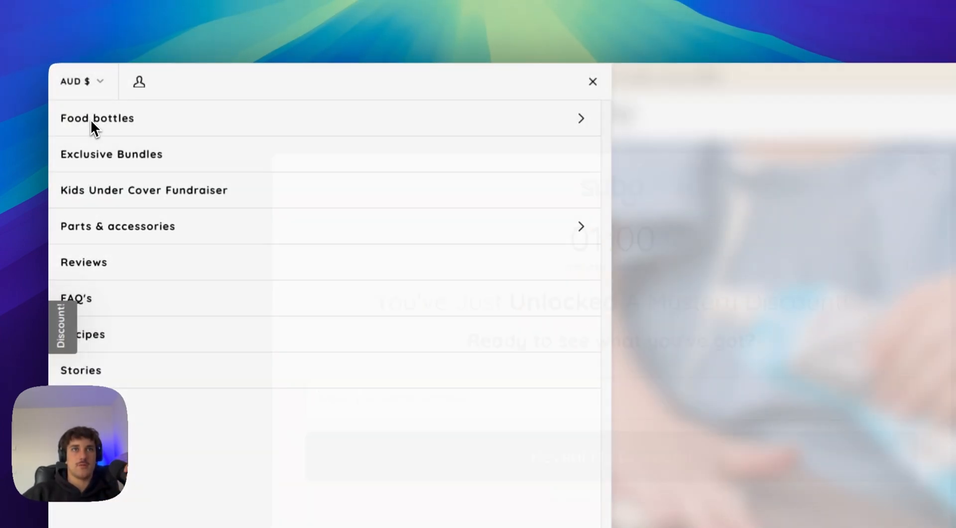
{"action": "left_click", "coordinate": [91, 122]}
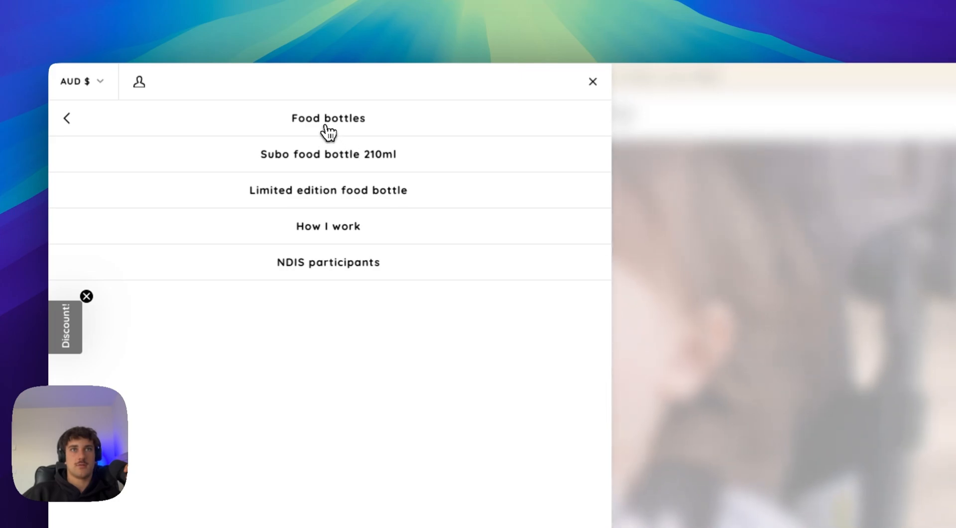
{"action": "left_click", "coordinate": [328, 131]}
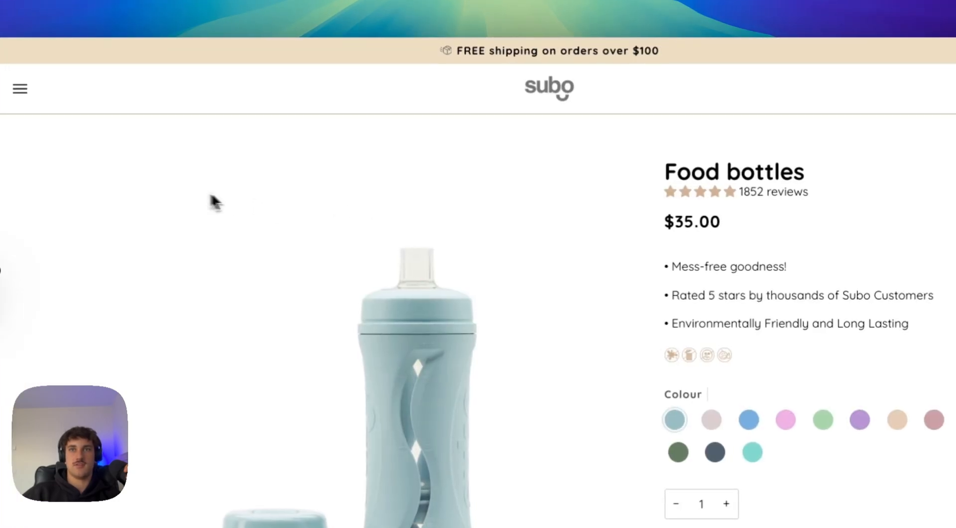
{"action": "left_click", "coordinate": [823, 420]}
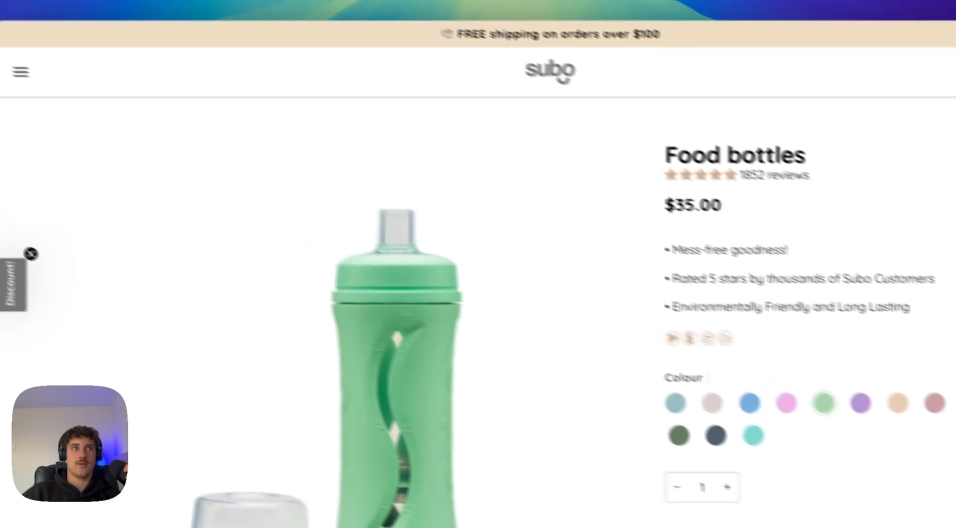
{"action": "key", "text": "super+l"}
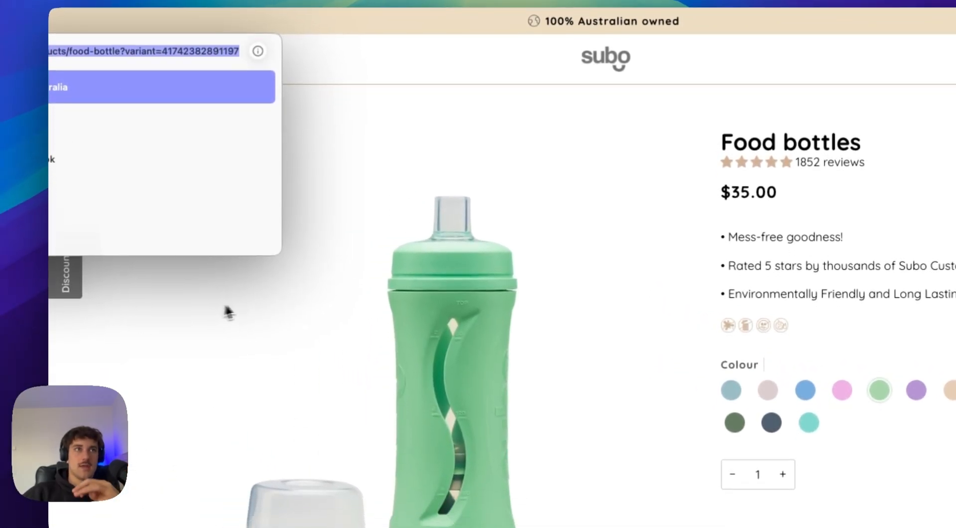
{"action": "left_click", "coordinate": [225, 340]}
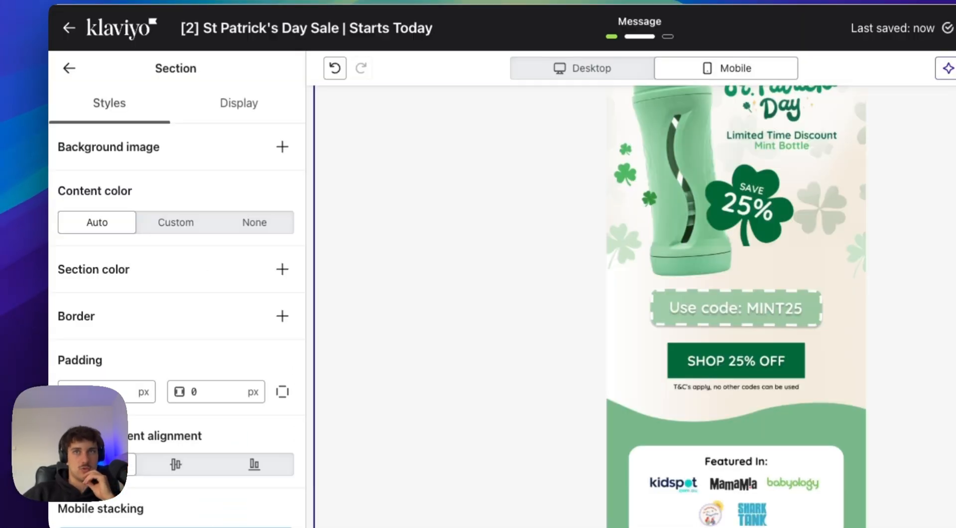
- Paste the copied mint bottle product link as the link address of the discount-code image and the hero image
{"action": "left_click", "coordinate": [572, 299]}
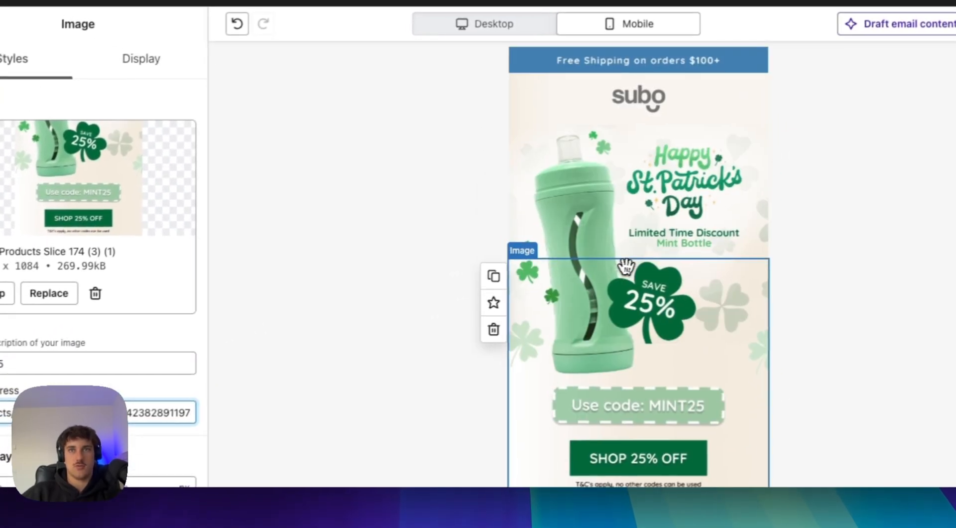
{"action": "left_click", "coordinate": [625, 239]}
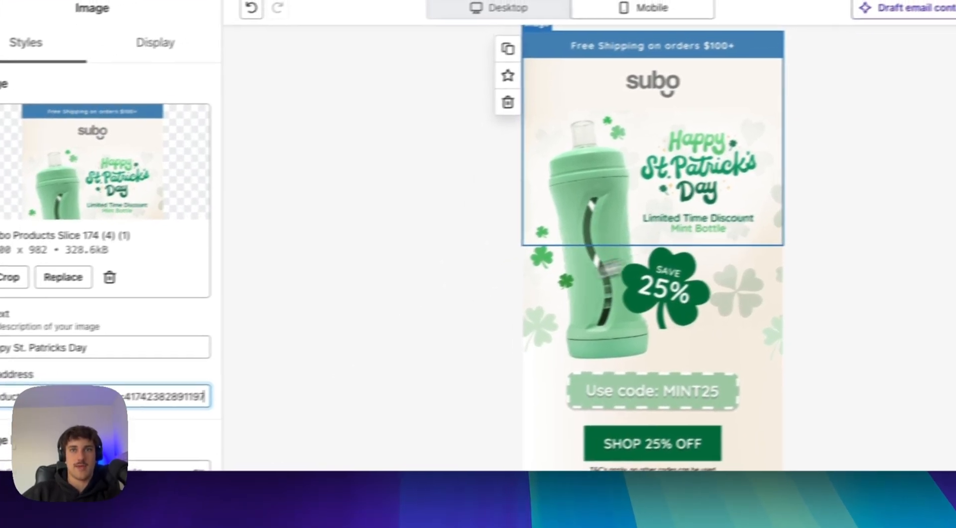
- Paste the mint bottle product link as the link address of the "Featured In" reviews image
{"action": "scroll", "coordinate": [607, 254], "scroll_direction": "down", "scroll_amount": 6}
{"action": "left_click", "coordinate": [607, 254]}
{"action": "left_click", "coordinate": [166, 395]}
{"action": "key", "text": "super+v"}
{"action": "scroll", "coordinate": [598, 251], "scroll_direction": "down", "scroll_amount": 2}
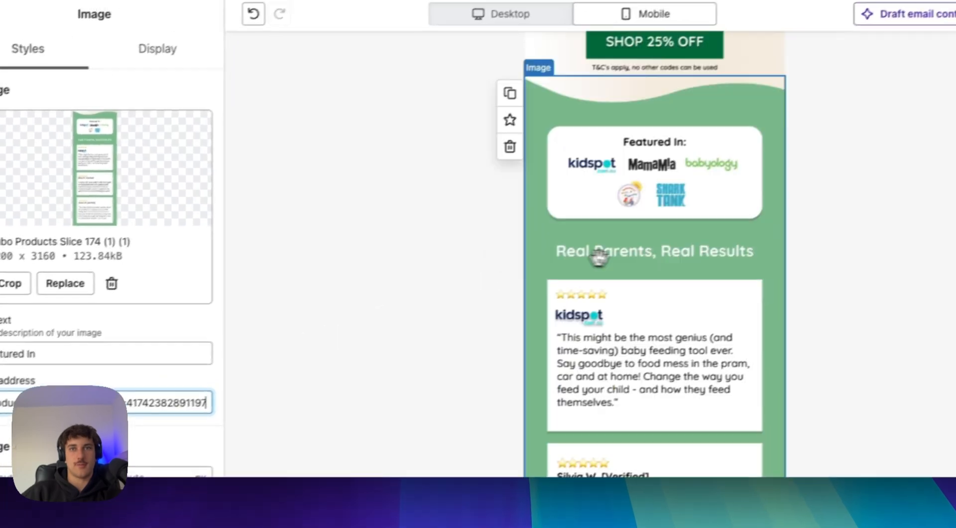
- Paste the product link as the link address of the "Mint Bottle" 25% off image
{"action": "scroll", "coordinate": [599, 258], "scroll_direction": "down", "scroll_amount": 10}
{"action": "left_click", "coordinate": [109, 407]}
{"action": "key", "text": "super+v"}
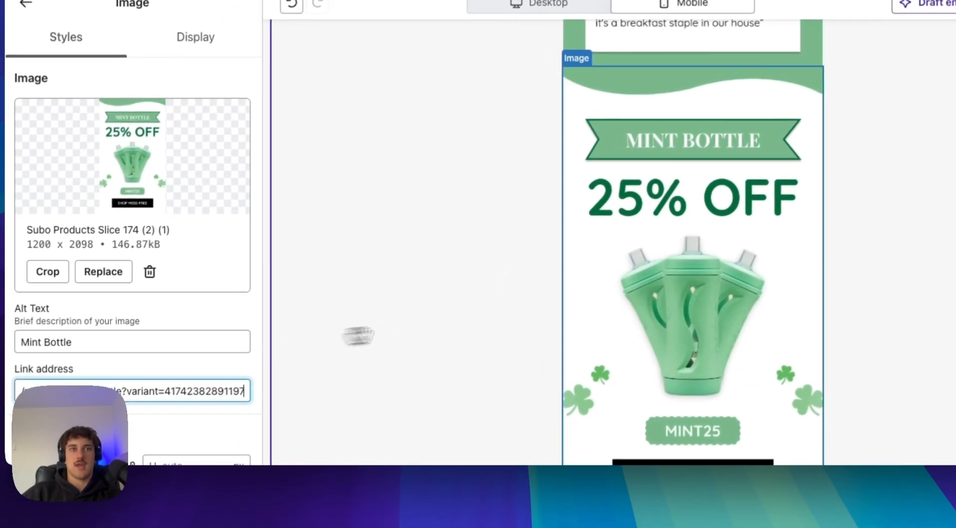
- Check the finished email's slices in the desktop layout
{"action": "left_click", "coordinate": [462, 341]}
{"action": "scroll", "coordinate": [594, 287], "scroll_direction": "down", "scroll_amount": 5}
{"action": "scroll", "coordinate": [512, 149], "scroll_direction": "up", "scroll_amount": 10}
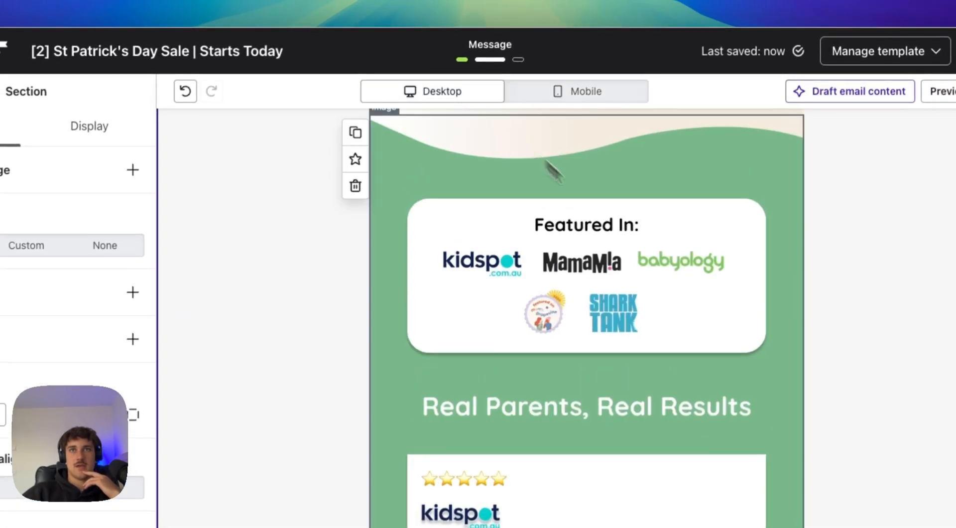
- Switch the email to the mobile layout and open the grey Subo mobile footer for editing across all instances
{"action": "scroll", "coordinate": [647, 278], "scroll_direction": "up", "scroll_amount": 5}
{"action": "scroll", "coordinate": [640, 289], "scroll_direction": "down", "scroll_amount": 15}
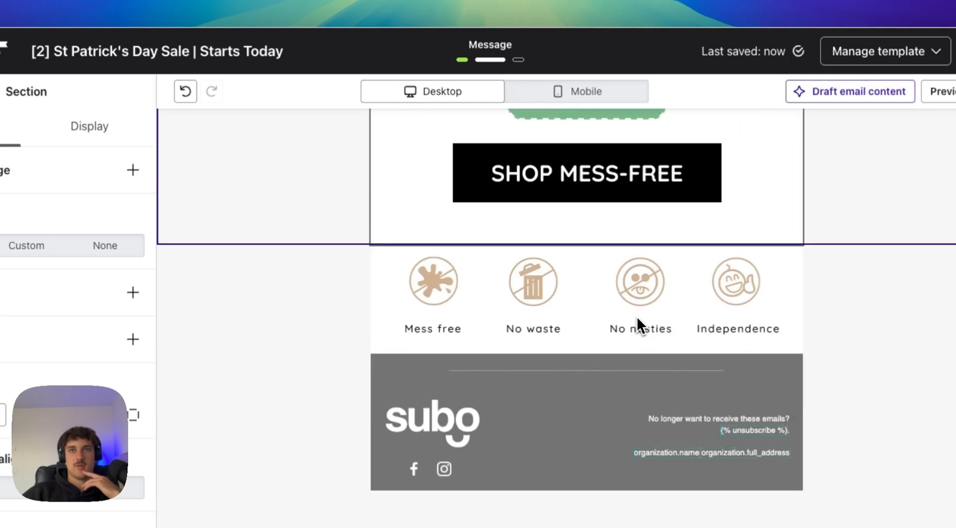
{"action": "left_click", "coordinate": [581, 100]}
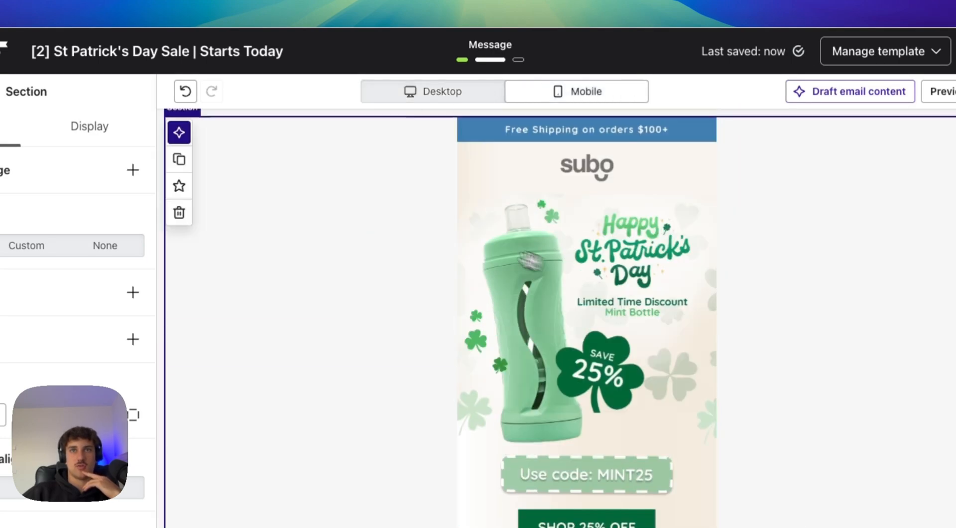
{"action": "scroll", "coordinate": [347, 221], "scroll_direction": "down", "scroll_amount": 15}
{"action": "left_click", "coordinate": [562, 394]}
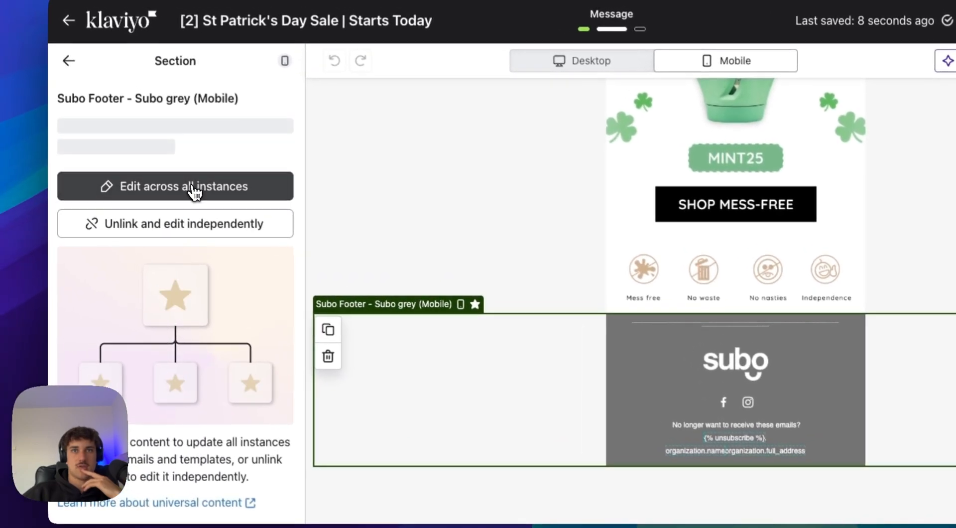
{"action": "left_click", "coordinate": [216, 165]}
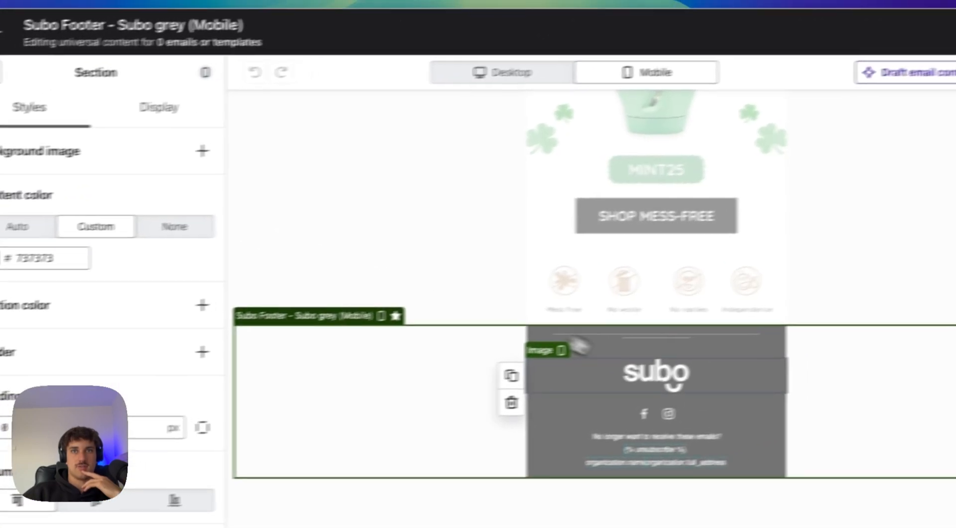
- Recolour the thin divider lines above the mobile footer's logo so they blend into the grey background
{"action": "left_click", "coordinate": [613, 352]}
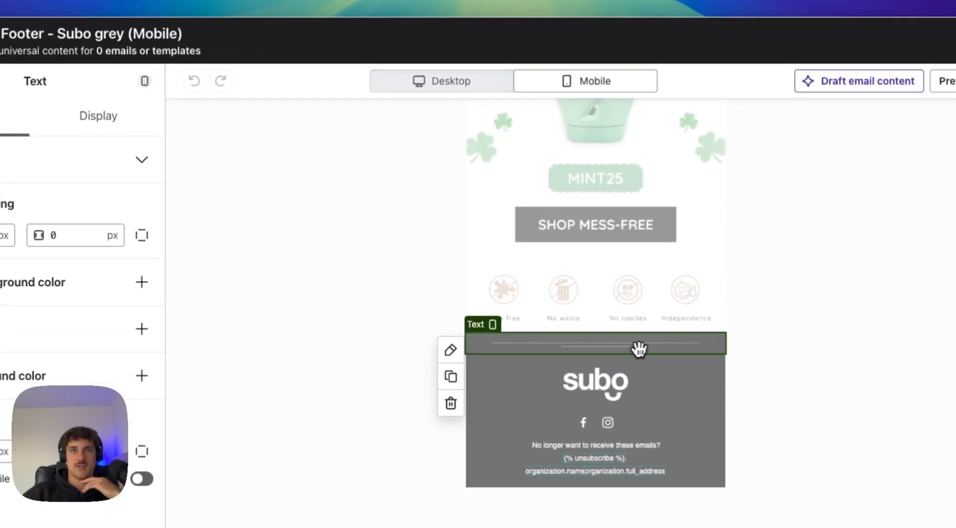
{"action": "double_click", "coordinate": [539, 343]}
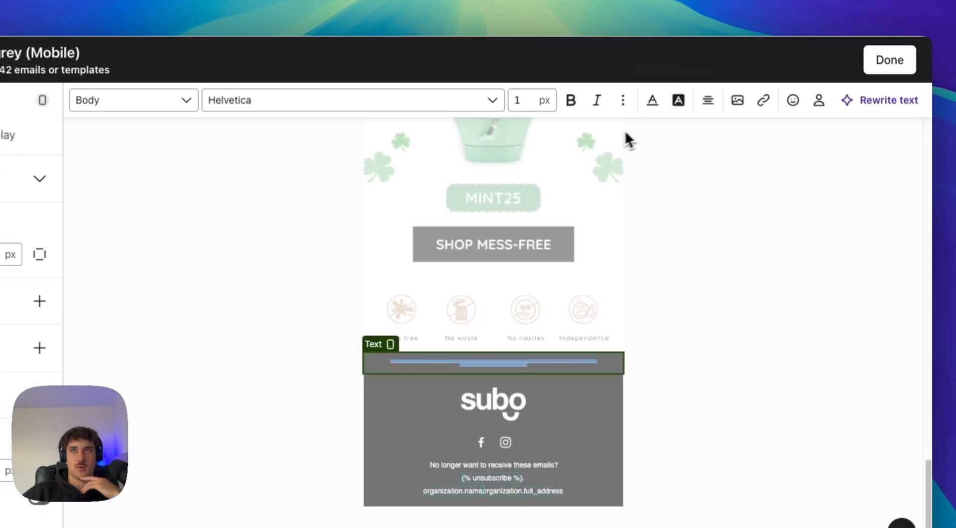
{"action": "left_click", "coordinate": [644, 104]}
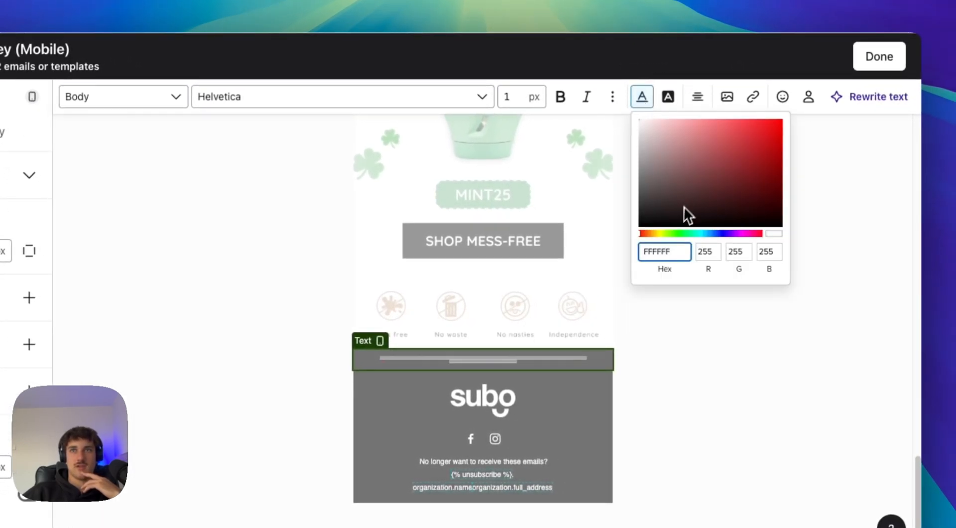
{"action": "left_click_drag", "start_coordinate": [650, 187], "coordinate": [629, 176]}
{"action": "left_click", "coordinate": [632, 171]}
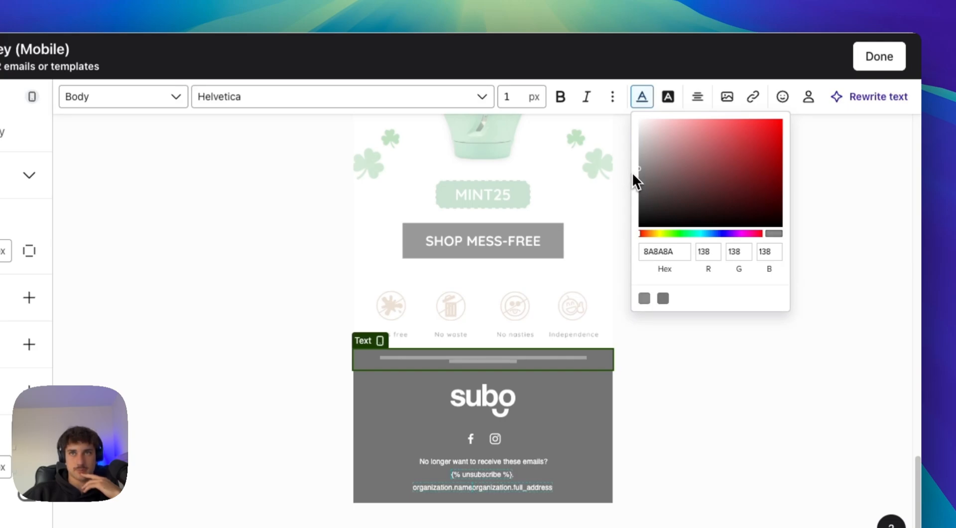
{"action": "left_click", "coordinate": [644, 100]}
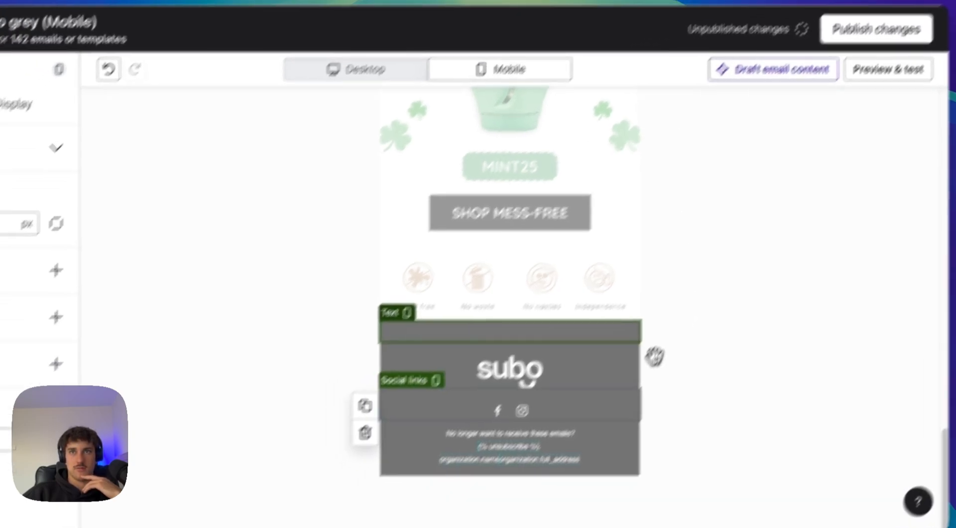
- Publish the divider change to the universal mobile footer and return to the campaign email
{"action": "left_click", "coordinate": [570, 414]}
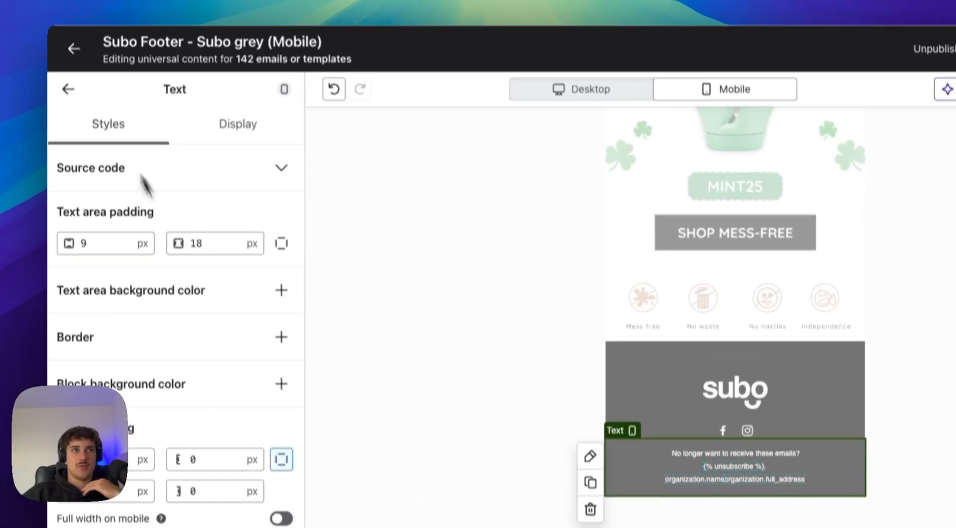
{"action": "left_click", "coordinate": [73, 125]}
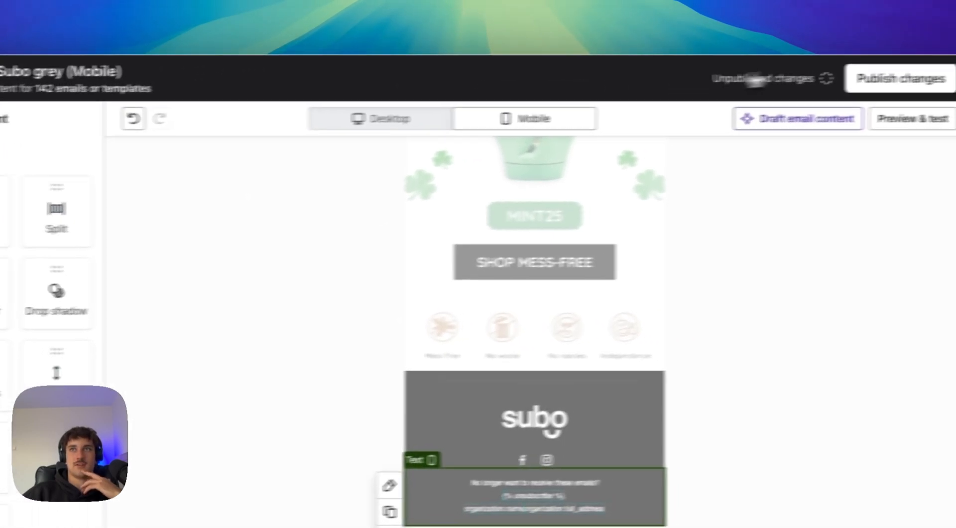
{"action": "left_click", "coordinate": [910, 86]}
{"action": "scroll", "coordinate": [492, 392], "scroll_direction": "down", "scroll_amount": 5}
{"action": "left_click", "coordinate": [546, 527]}
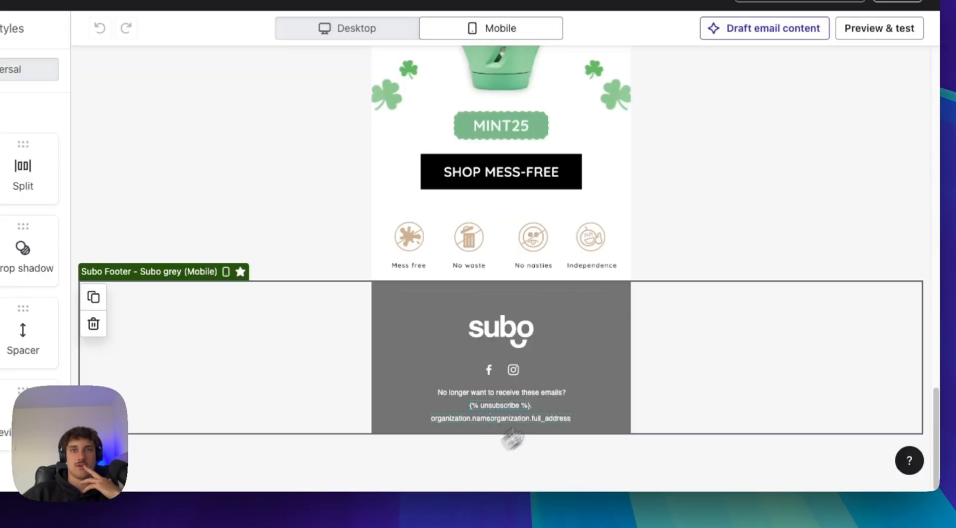
- Check the email's slices from the footer up to the header in the mobile layout
{"action": "scroll", "coordinate": [591, 292], "scroll_direction": "up", "scroll_amount": 10}
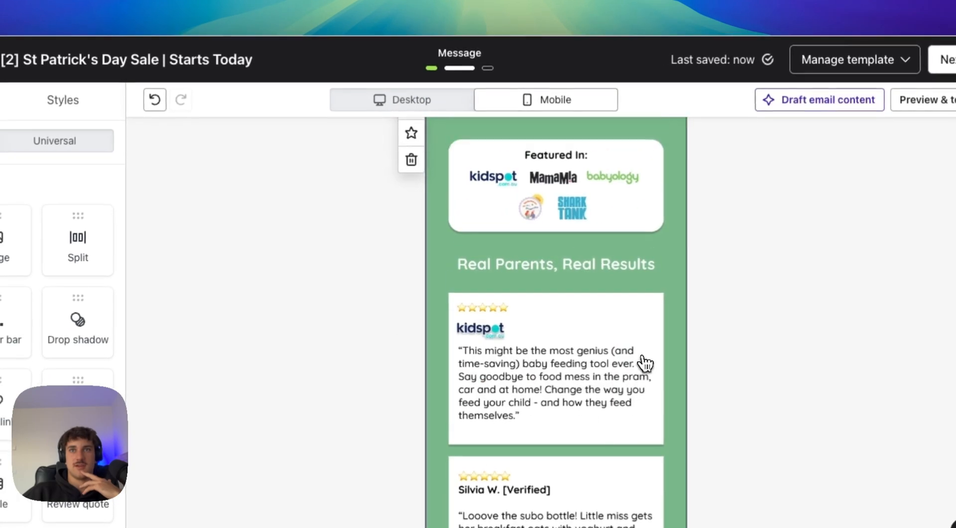
{"action": "scroll", "coordinate": [645, 361], "scroll_direction": "down", "scroll_amount": 10}
{"action": "scroll", "coordinate": [548, 317], "scroll_direction": "up", "scroll_amount": 10}
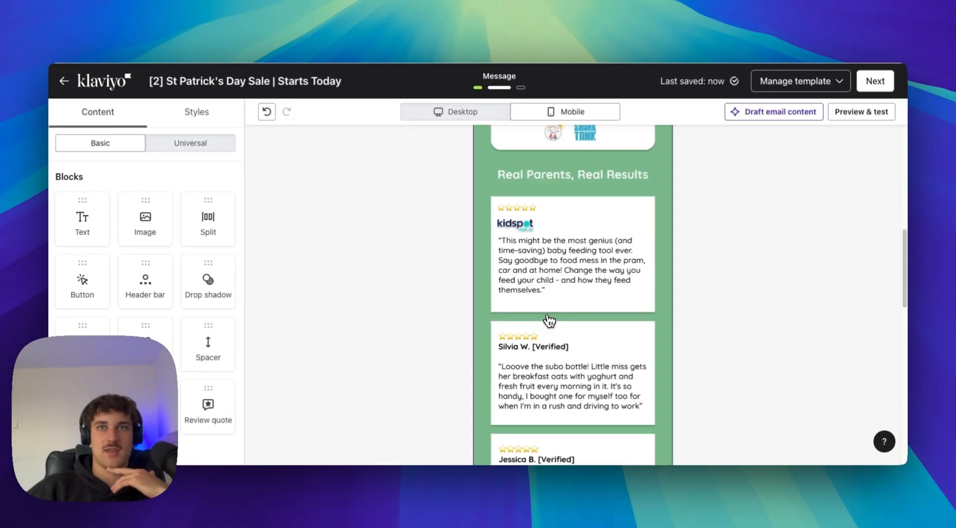
{"action": "scroll", "coordinate": [549, 321], "scroll_direction": "down", "scroll_amount": 1}
{"action": "scroll", "coordinate": [548, 317], "scroll_direction": "up", "scroll_amount": 6}
{"action": "scroll", "coordinate": [367, 229], "scroll_direction": "up", "scroll_amount": 3}
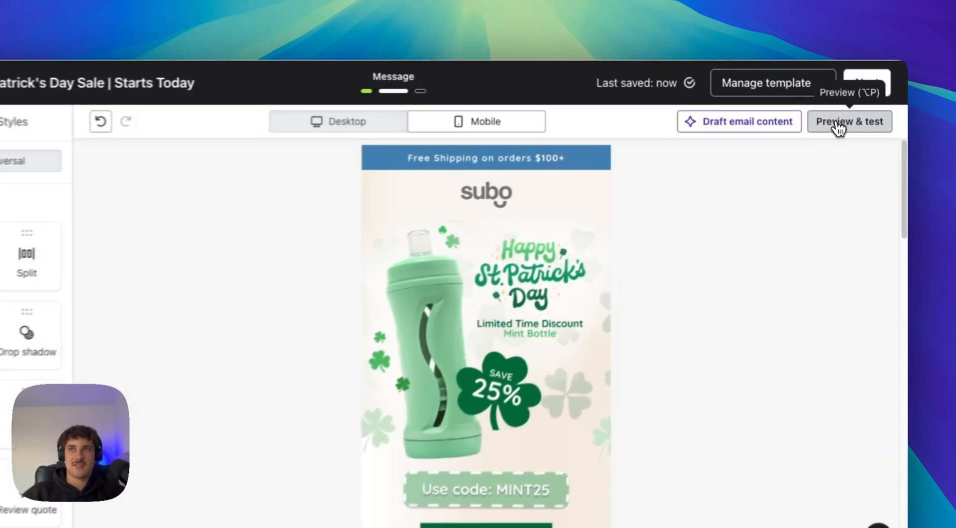
- Open the email's preview mode and examine the whole email in the mobile view
{"action": "left_click", "coordinate": [854, 113]}
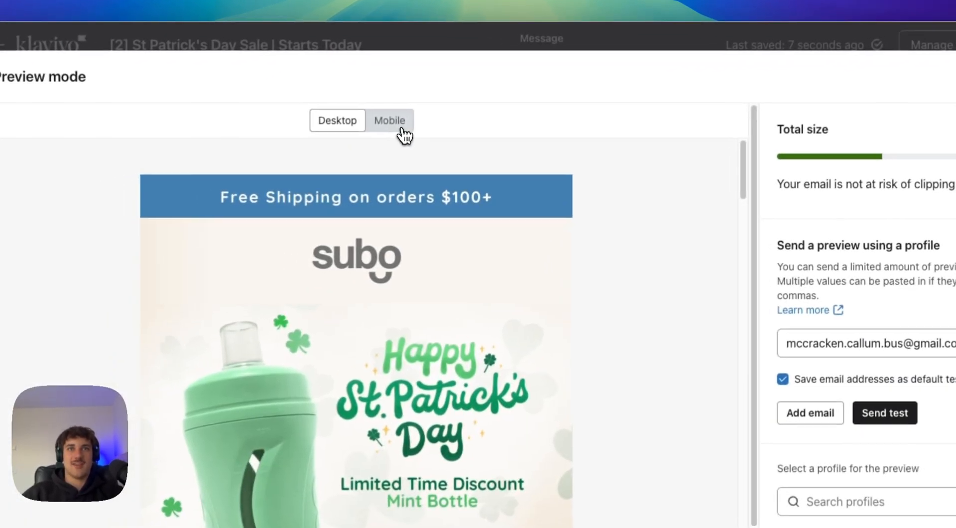
{"action": "scroll", "coordinate": [391, 284], "scroll_direction": "down", "scroll_amount": 8}
{"action": "left_click", "coordinate": [301, 147]}
{"action": "scroll", "coordinate": [398, 329], "scroll_direction": "down", "scroll_amount": 3}
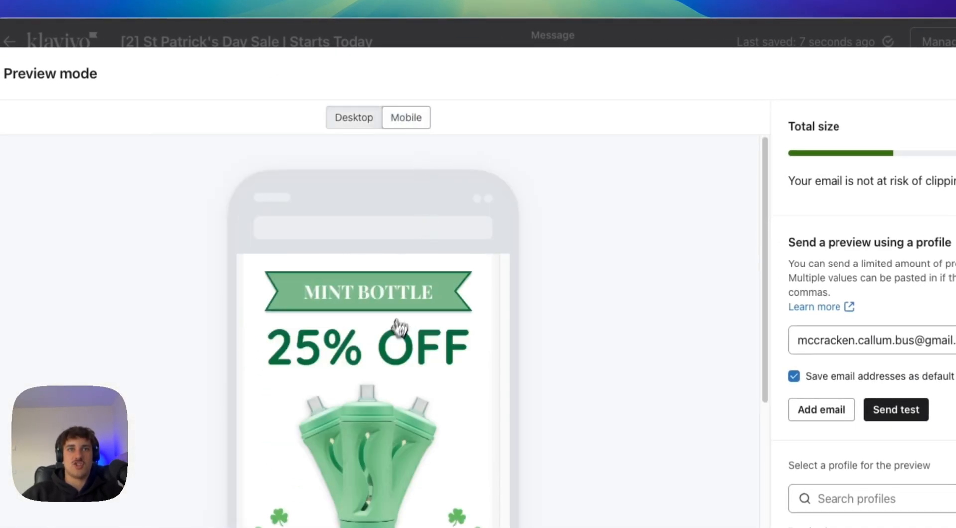
{"action": "scroll", "coordinate": [402, 329], "scroll_direction": "up", "scroll_amount": 15}
{"action": "scroll", "coordinate": [405, 348], "scroll_direction": "down", "scroll_amount": 5}
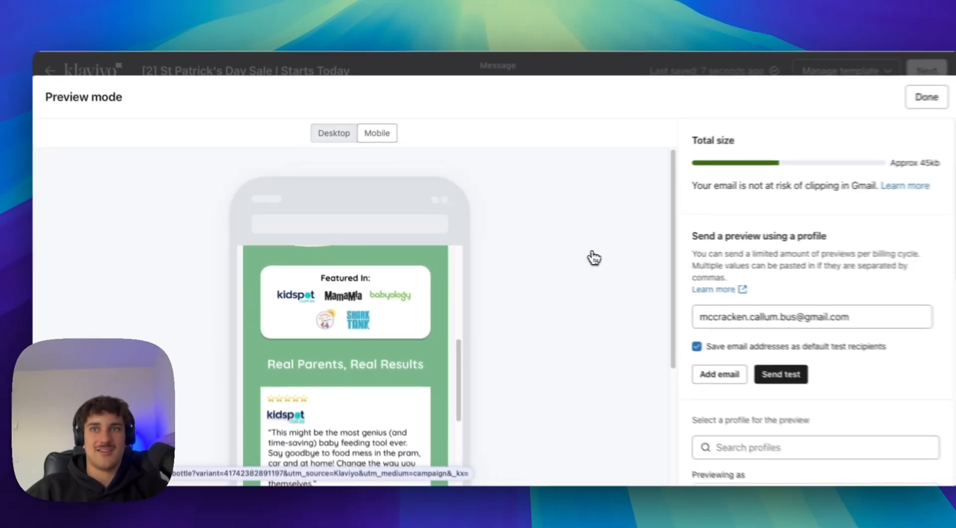
{"action": "scroll", "coordinate": [861, 252], "scroll_direction": "down", "scroll_amount": 5}
{"action": "scroll", "coordinate": [698, 219], "scroll_direction": "down", "scroll_amount": 1}
{"action": "scroll", "coordinate": [726, 241], "scroll_direction": "up", "scroll_amount": 4}
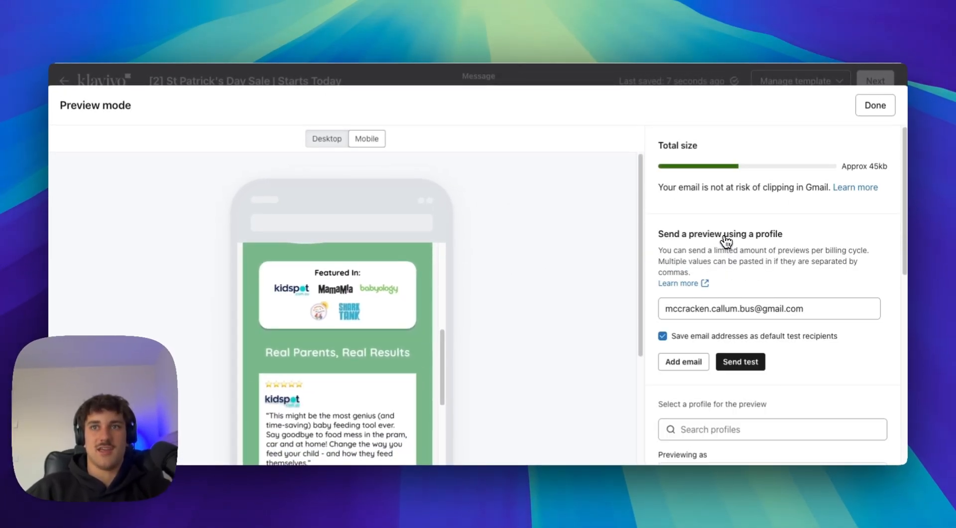
- Send a test email to the default test recipient and close the preview mode
{"action": "scroll", "coordinate": [726, 242], "scroll_direction": "down", "scroll_amount": 7}
{"action": "scroll", "coordinate": [723, 234], "scroll_direction": "up", "scroll_amount": 7}
{"action": "scroll", "coordinate": [727, 228], "scroll_direction": "down", "scroll_amount": 4}
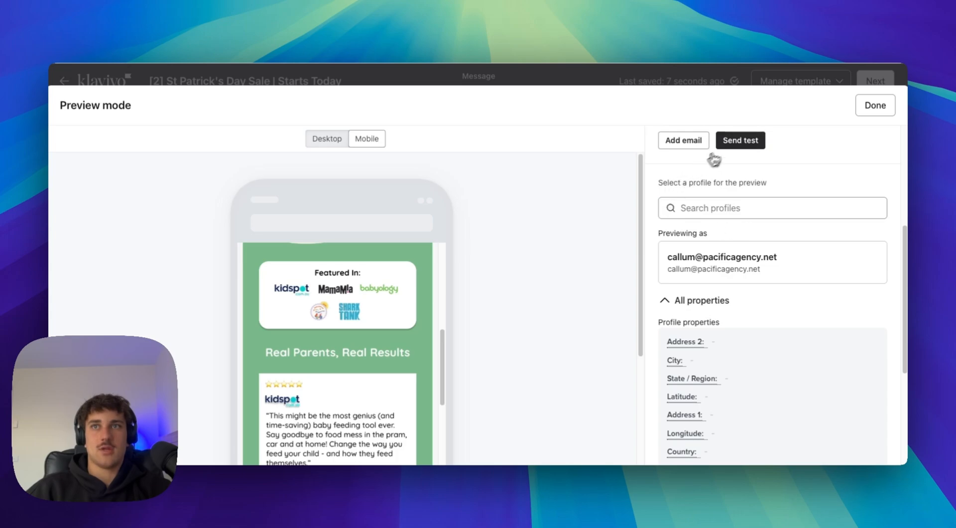
{"action": "scroll", "coordinate": [727, 170], "scroll_direction": "up", "scroll_amount": 2}
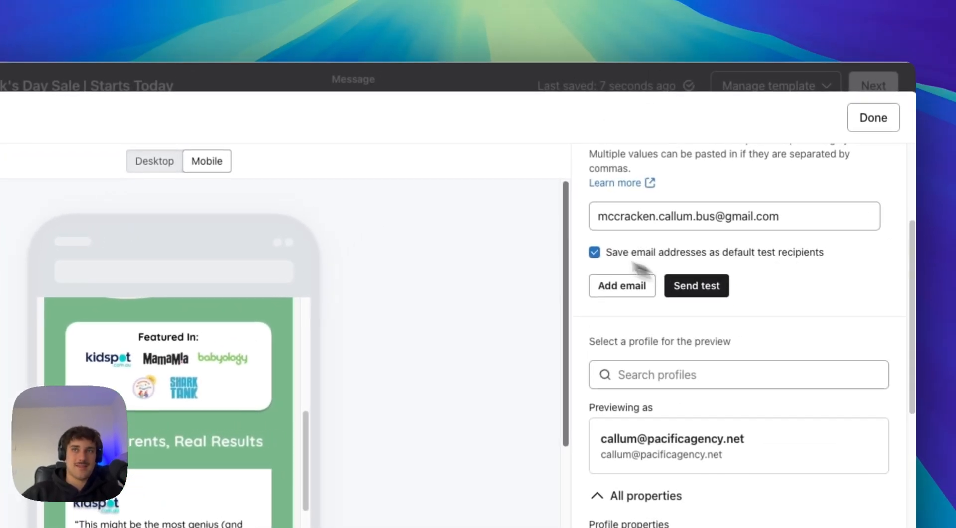
{"action": "left_click", "coordinate": [680, 286]}
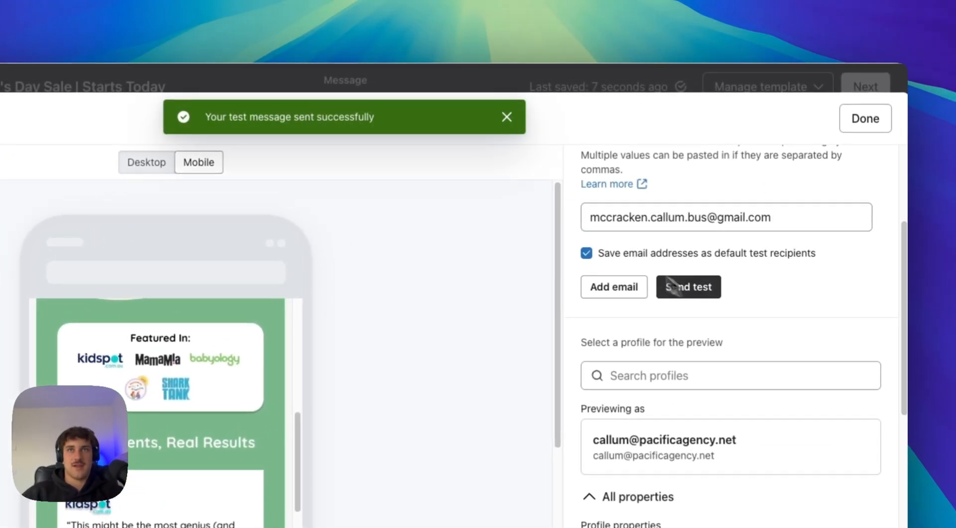
{"action": "left_click", "coordinate": [846, 131]}
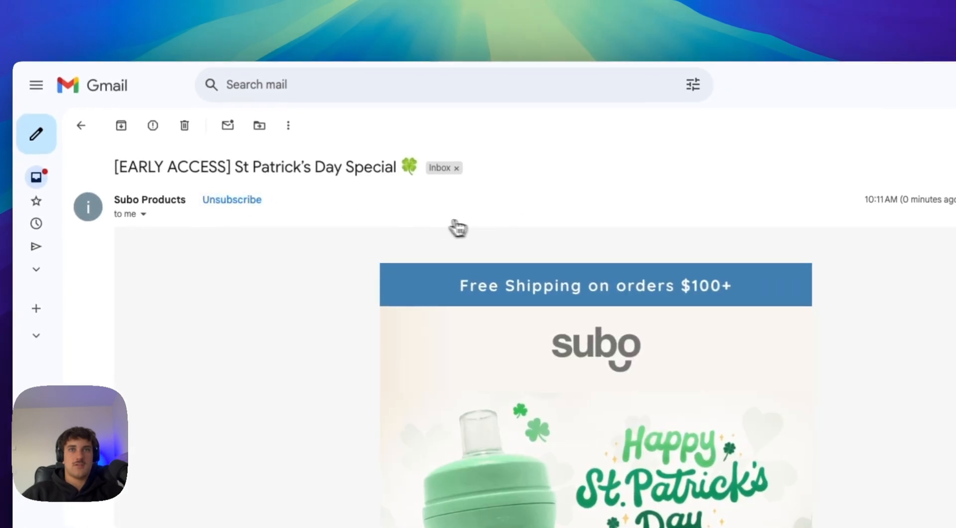
- Test a product link in the upper part of the test email in Gmail, proceed past the uBlock Origin warning, and close the product page
{"action": "scroll", "coordinate": [445, 215], "scroll_direction": "down", "scroll_amount": 1}
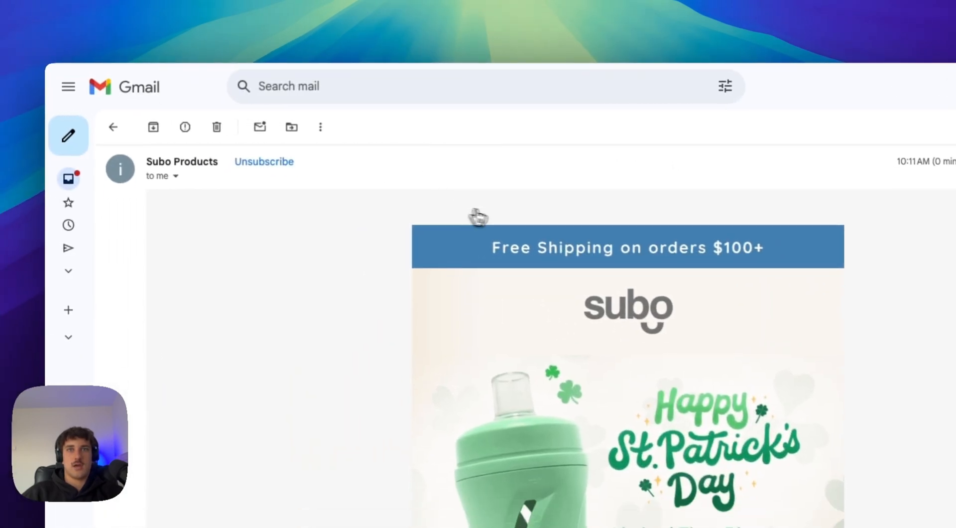
{"action": "scroll", "coordinate": [477, 217], "scroll_direction": "down", "scroll_amount": 5}
{"action": "left_click", "coordinate": [640, 419]}
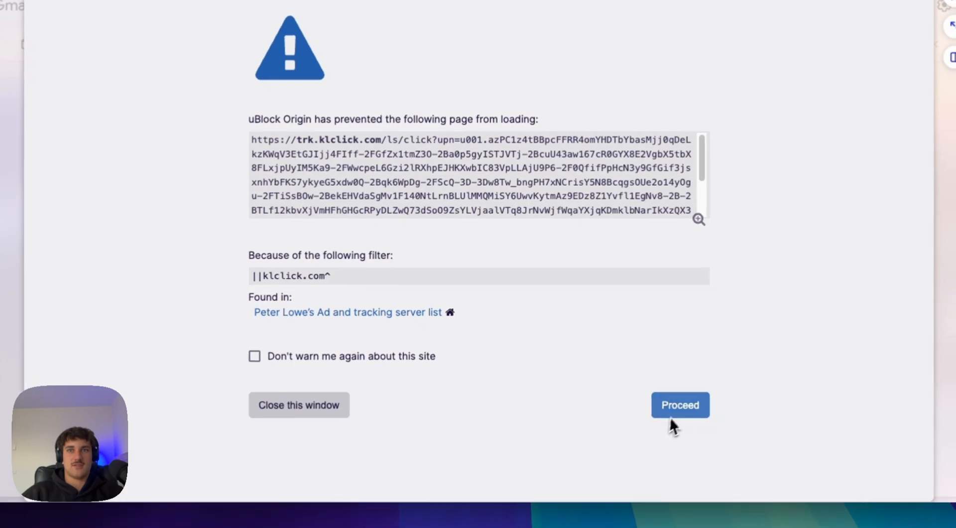
{"action": "left_click", "coordinate": [657, 410]}
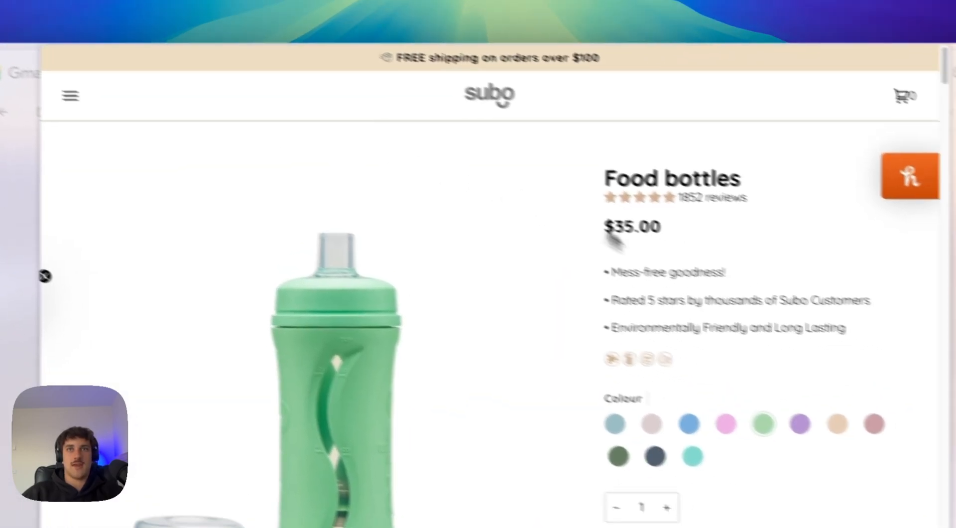
{"action": "scroll", "coordinate": [422, 230], "scroll_direction": "down", "scroll_amount": 10}
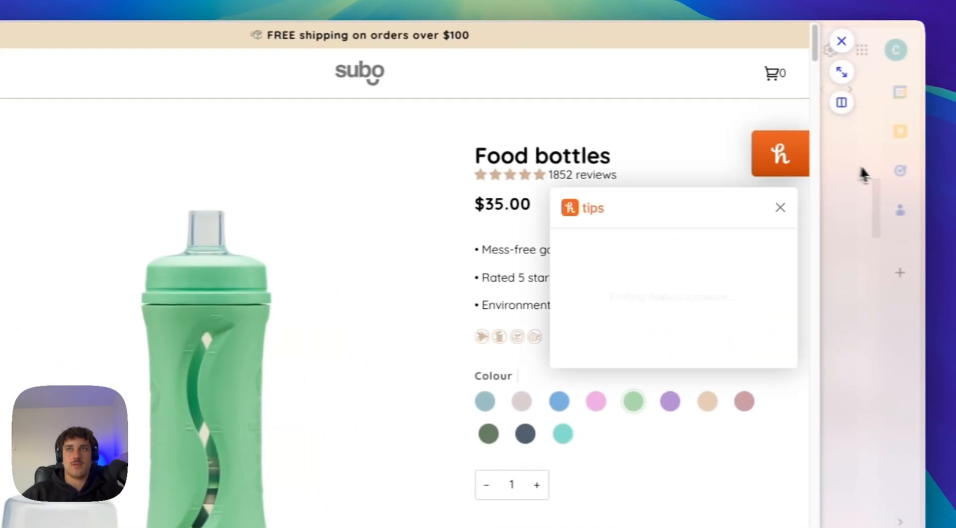
{"action": "left_click", "coordinate": [918, 42]}
- Test the product link in the test email's "Mint Bottle" 25% off section, check the linked product page, and return to the inbox
{"action": "scroll", "coordinate": [572, 309], "scroll_direction": "down", "scroll_amount": 10}
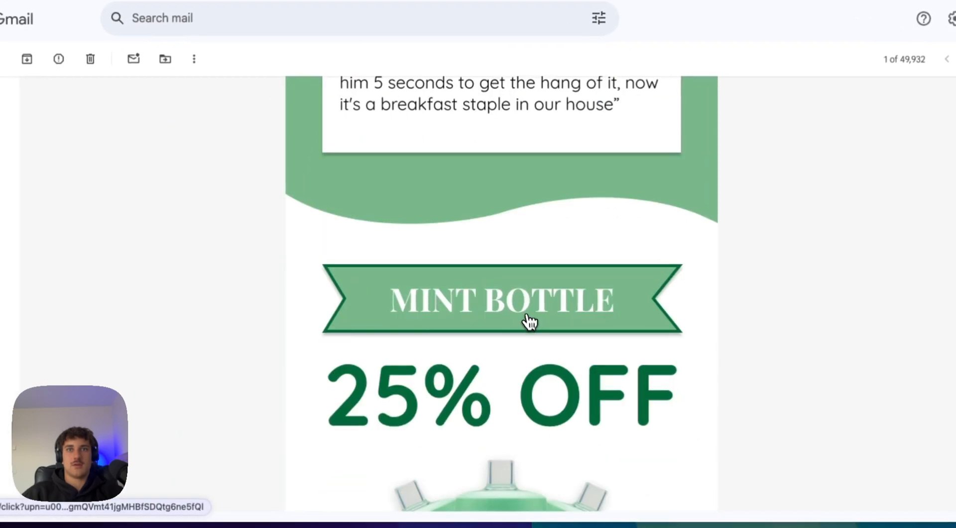
{"action": "scroll", "coordinate": [523, 319], "scroll_direction": "down", "scroll_amount": 8}
{"action": "left_click", "coordinate": [522, 370]}
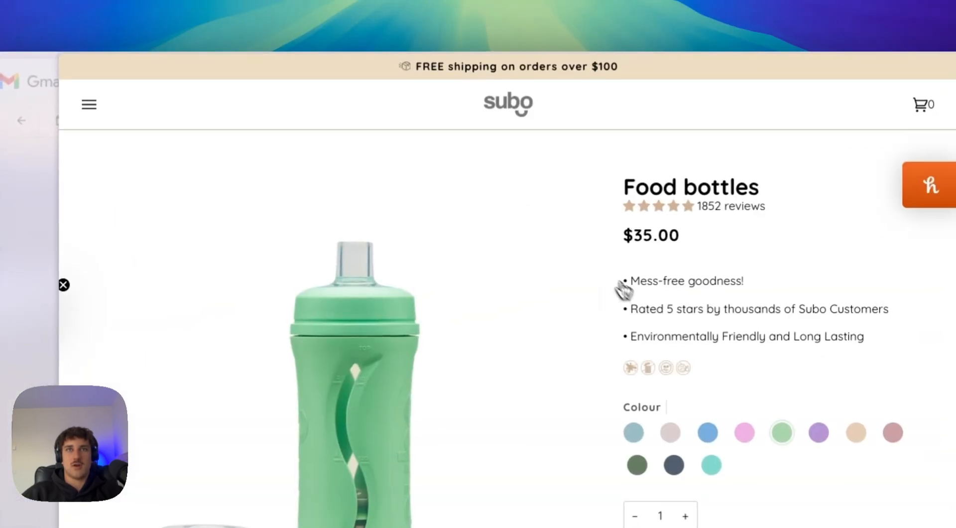
{"action": "scroll", "coordinate": [622, 288], "scroll_direction": "down", "scroll_amount": 6}
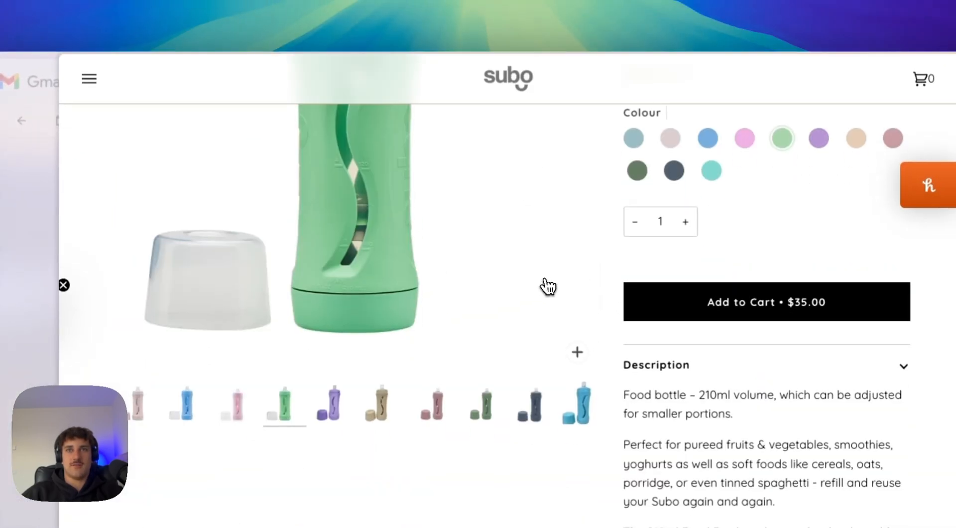
{"action": "scroll", "coordinate": [549, 286], "scroll_direction": "up", "scroll_amount": 6}
{"action": "scroll", "coordinate": [627, 295], "scroll_direction": "down", "scroll_amount": 6}
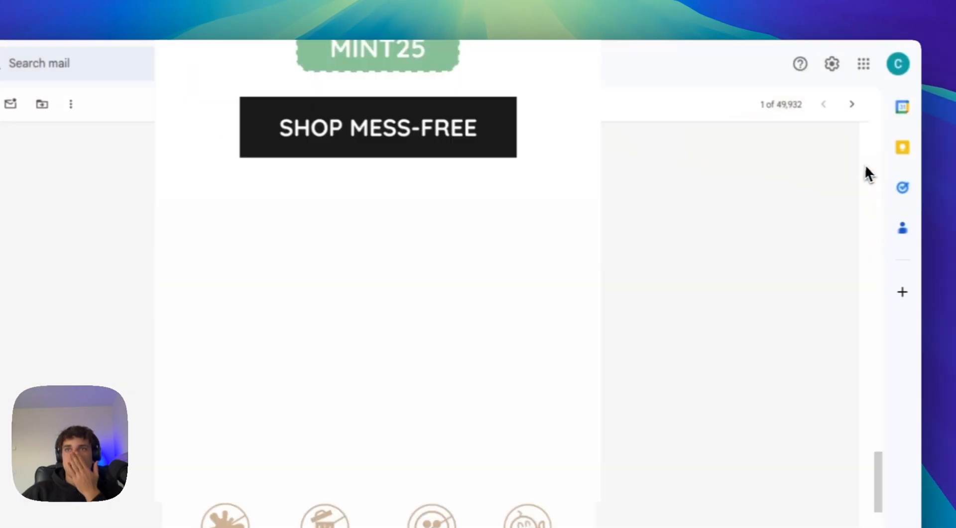
{"action": "scroll", "coordinate": [498, 224], "scroll_direction": "up", "scroll_amount": 15}
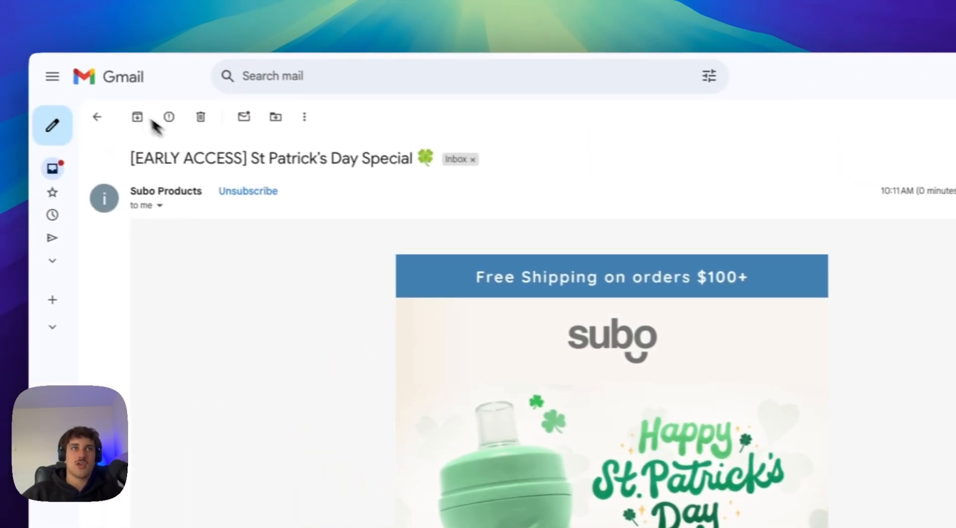
{"action": "left_click", "coordinate": [97, 117]}
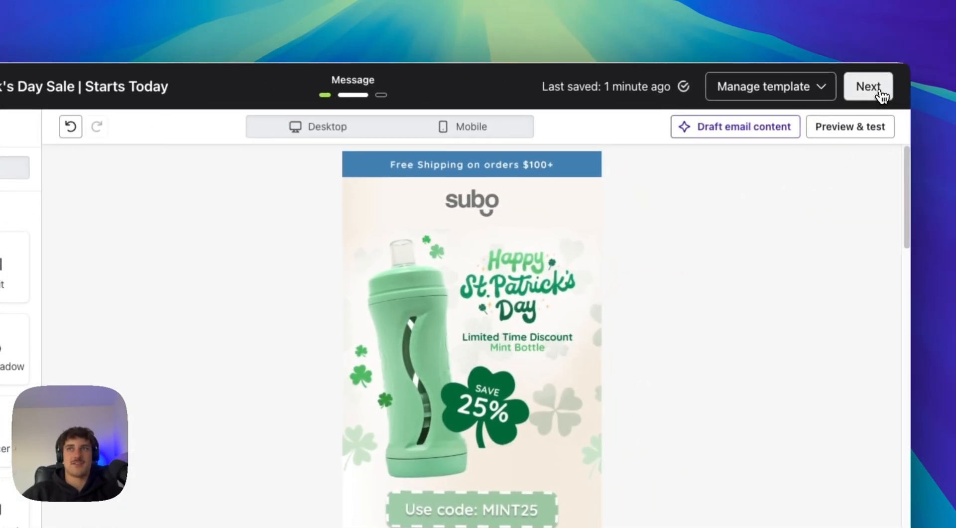
- Continue from the Klaviyo email editor to the campaign's message details and look through the email preview
{"action": "left_click", "coordinate": [897, 90]}
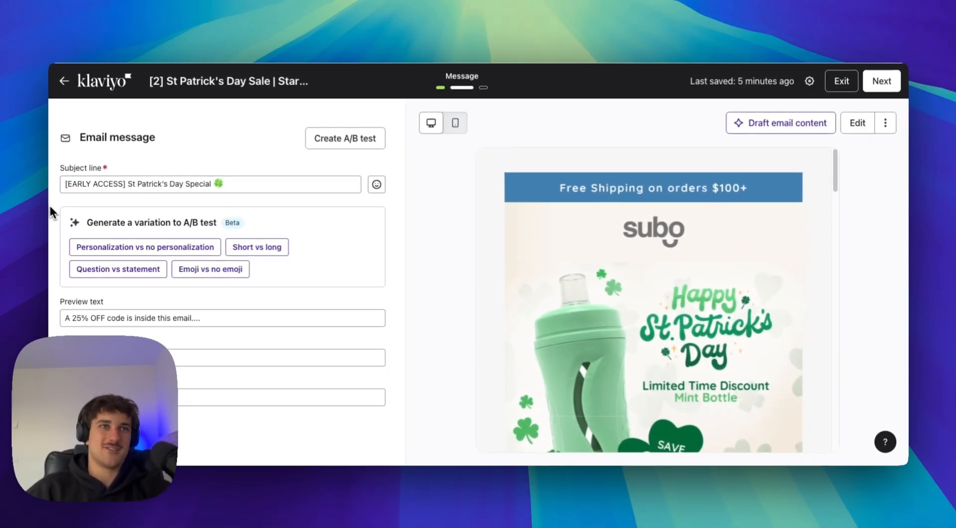
{"action": "scroll", "coordinate": [600, 307], "scroll_direction": "down", "scroll_amount": 15}
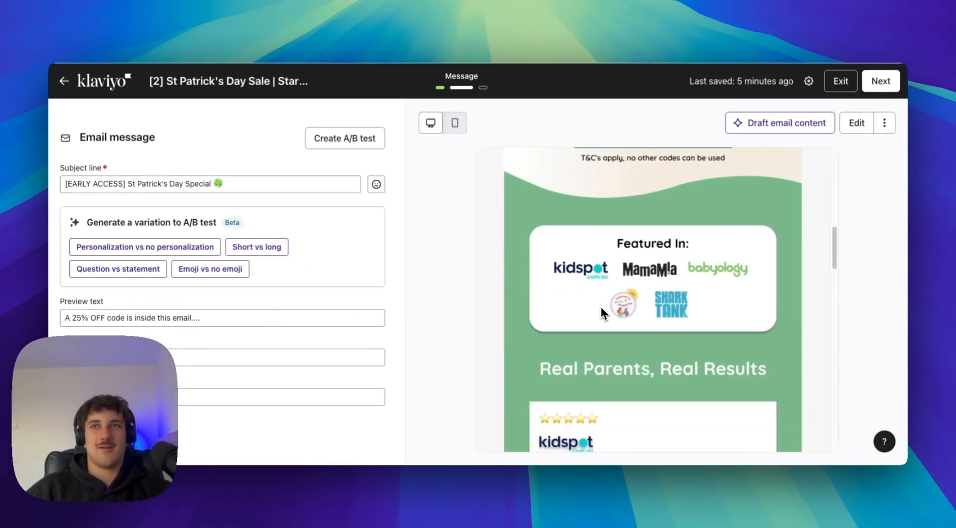
- Advance the campaign to the review stage and check its recipients, smart sending, subject line and preview text
{"action": "scroll", "coordinate": [654, 233], "scroll_direction": "up", "scroll_amount": 10}
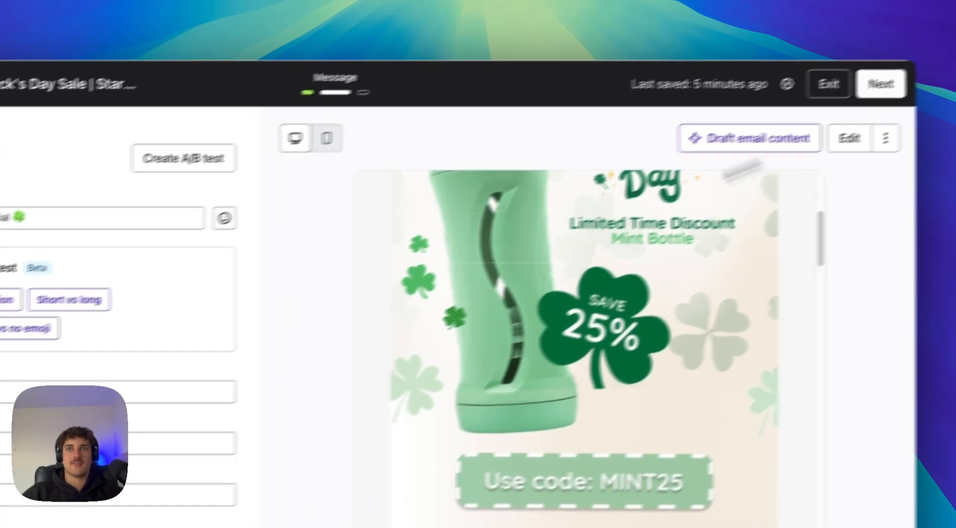
{"action": "left_click", "coordinate": [882, 83]}
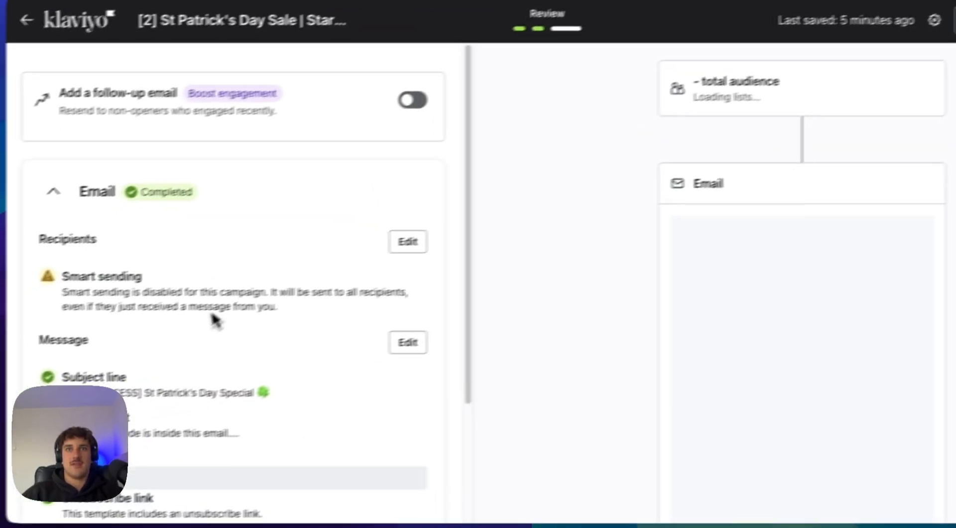
{"action": "scroll", "coordinate": [318, 325], "scroll_direction": "down", "scroll_amount": 3}
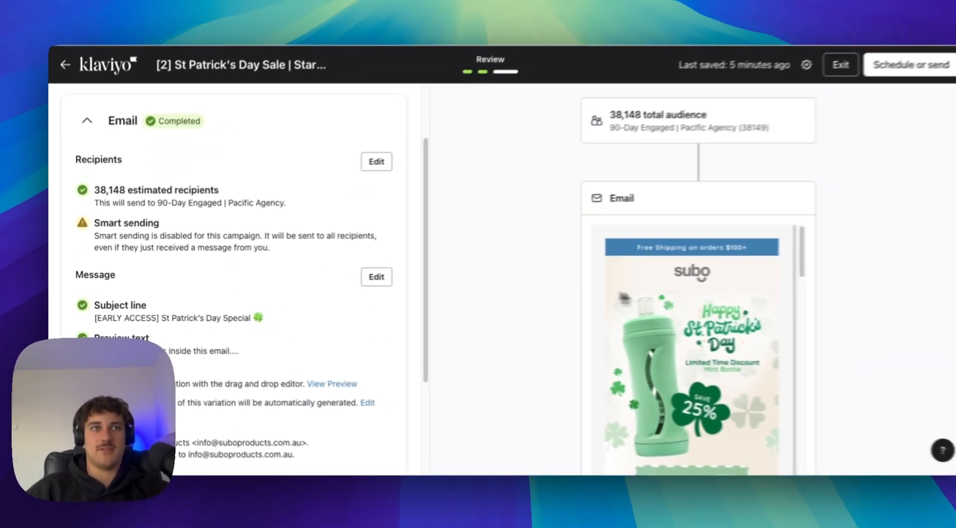
{"action": "scroll", "coordinate": [99, 261], "scroll_direction": "up", "scroll_amount": 2}
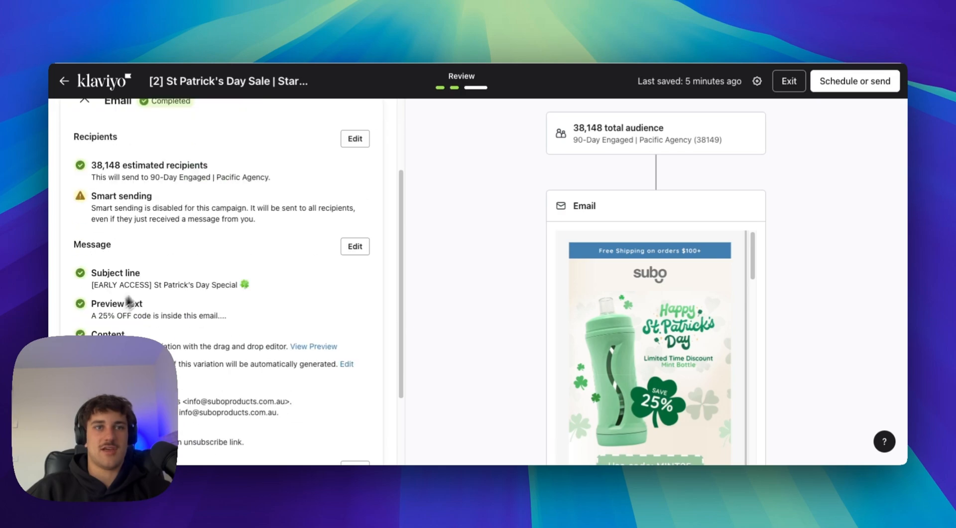
{"action": "scroll", "coordinate": [249, 286], "scroll_direction": "down", "scroll_amount": 1}
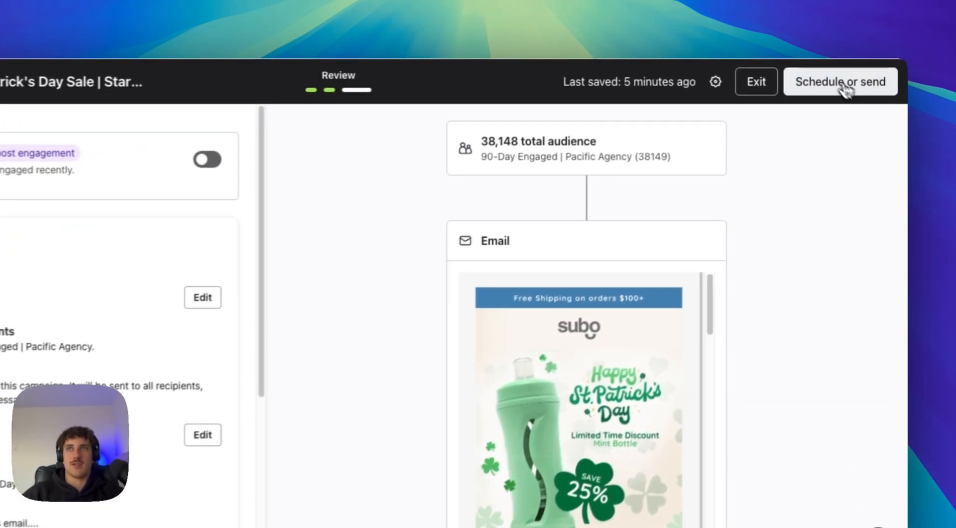
- Examine the campaign's Schedule and Send now options, cancel without scheduling or sending, and look through the email preview
{"action": "left_click", "coordinate": [851, 81]}
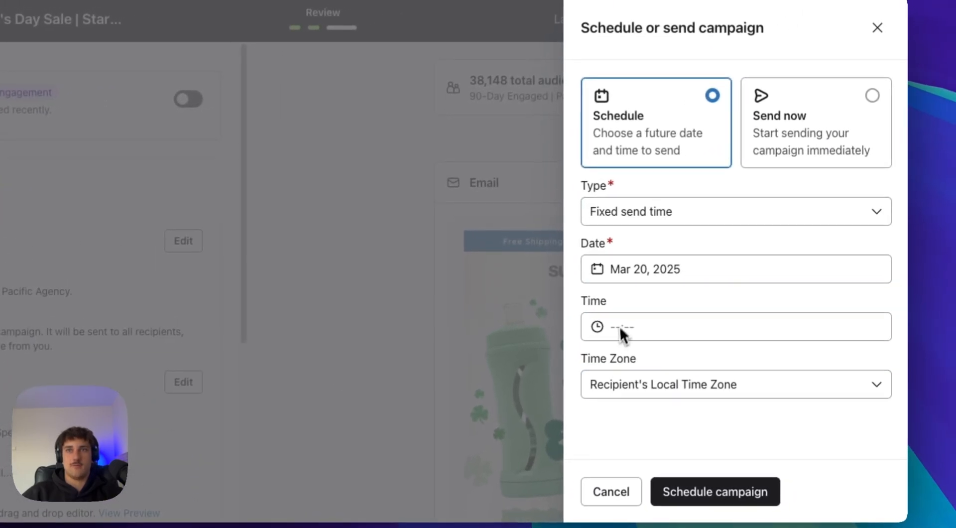
{"action": "left_click", "coordinate": [777, 149]}
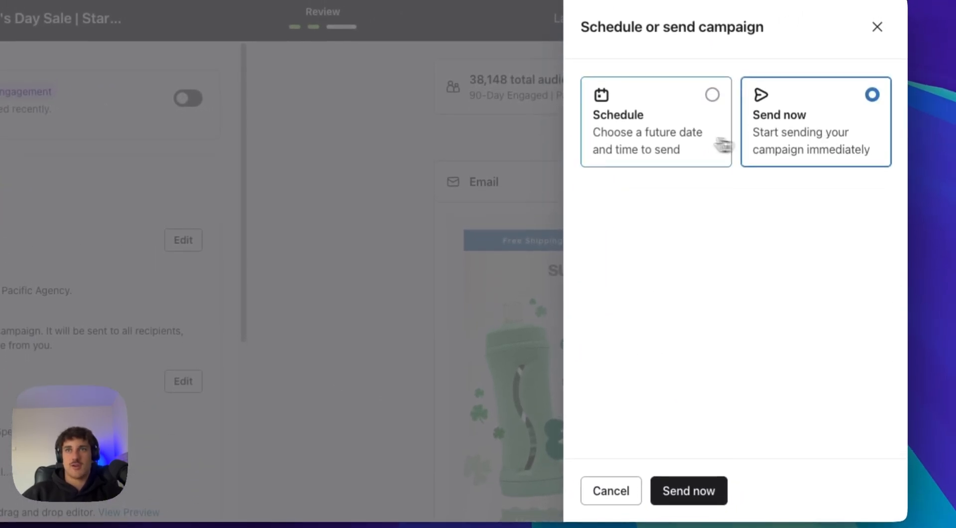
{"action": "left_click", "coordinate": [723, 145]}
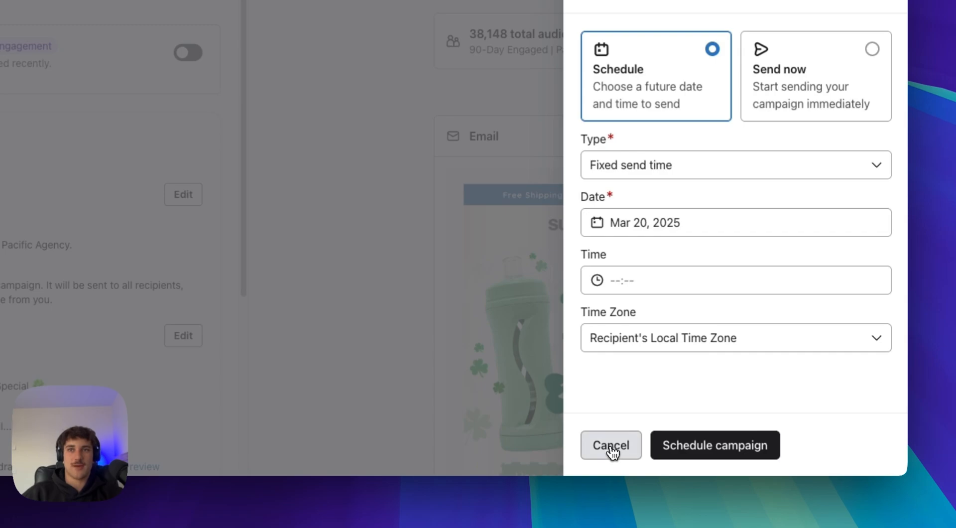
{"action": "left_click", "coordinate": [612, 450]}
{"action": "scroll", "coordinate": [697, 269], "scroll_direction": "down", "scroll_amount": 10}
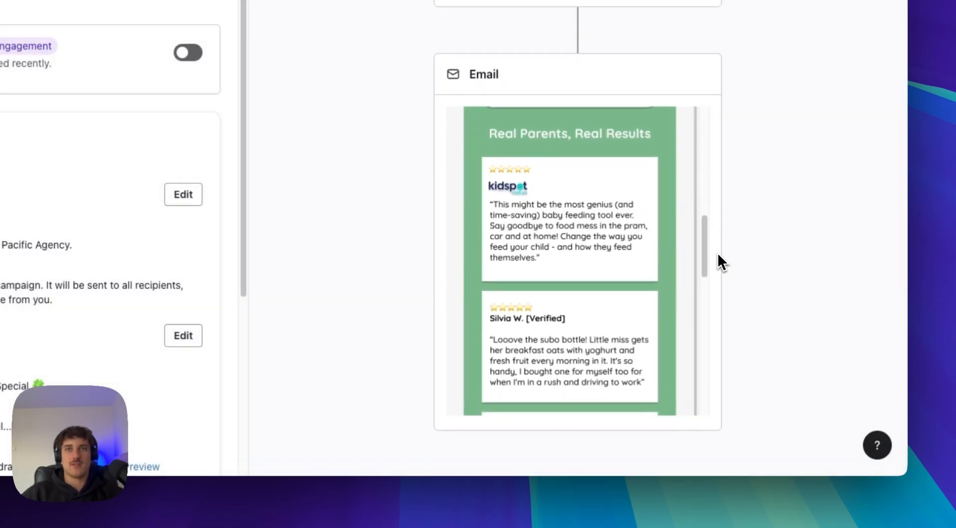